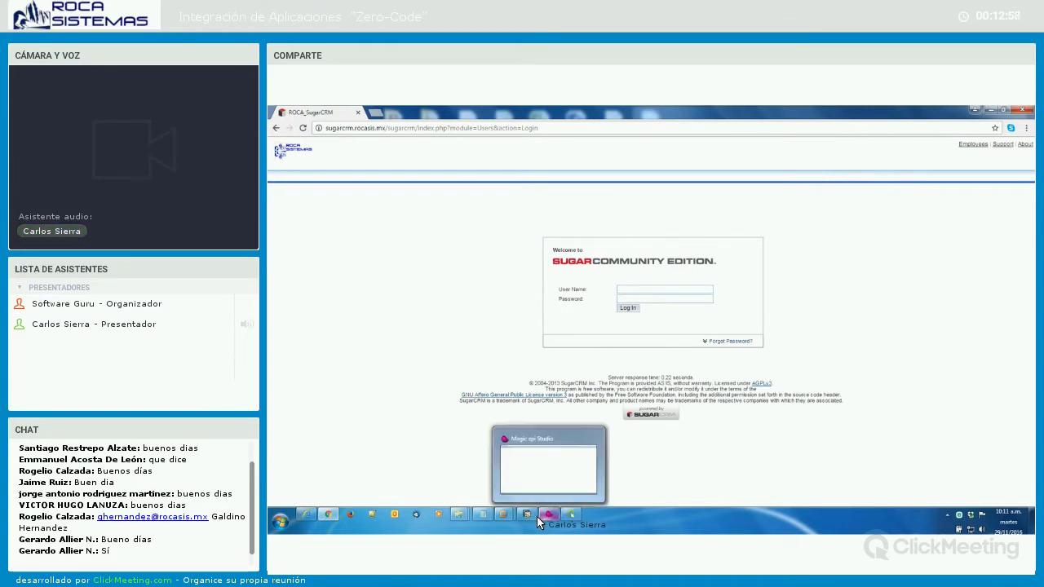
- Switch to SAP Business One, view its version information in the About window, and minimize the application
mouse_move(527, 517)
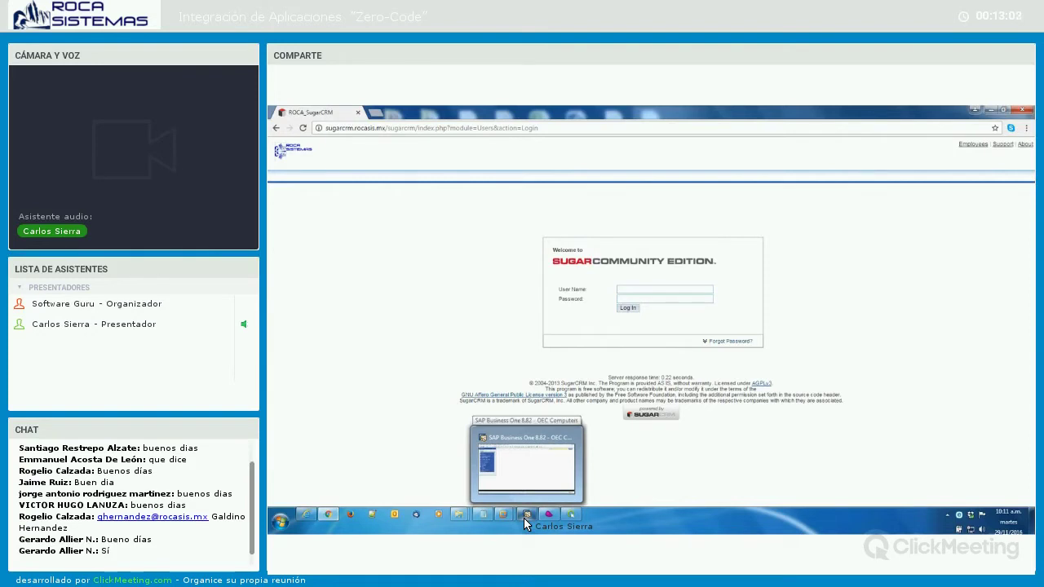
left_click(524, 517)
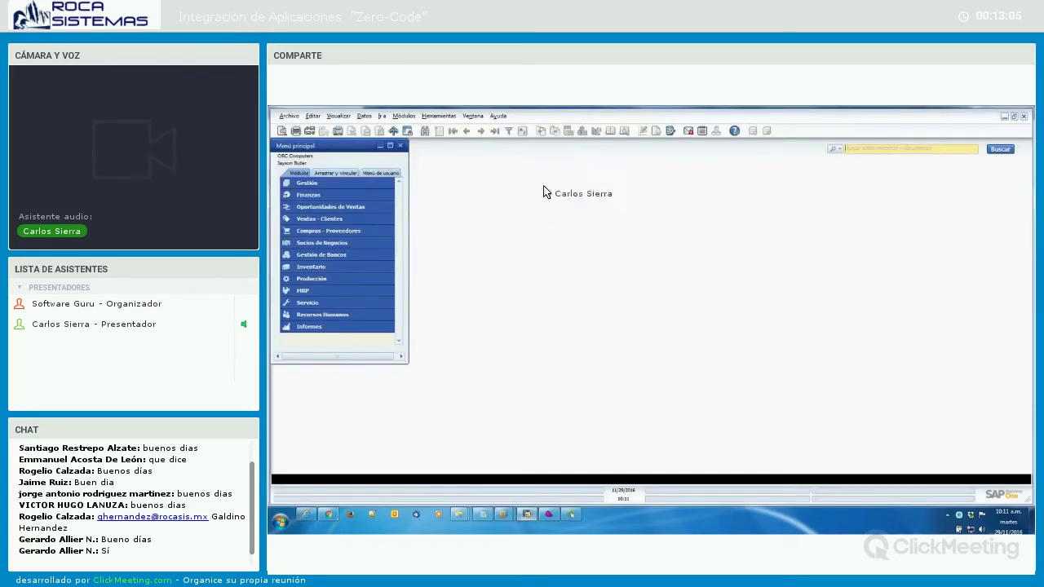
left_click(497, 117)
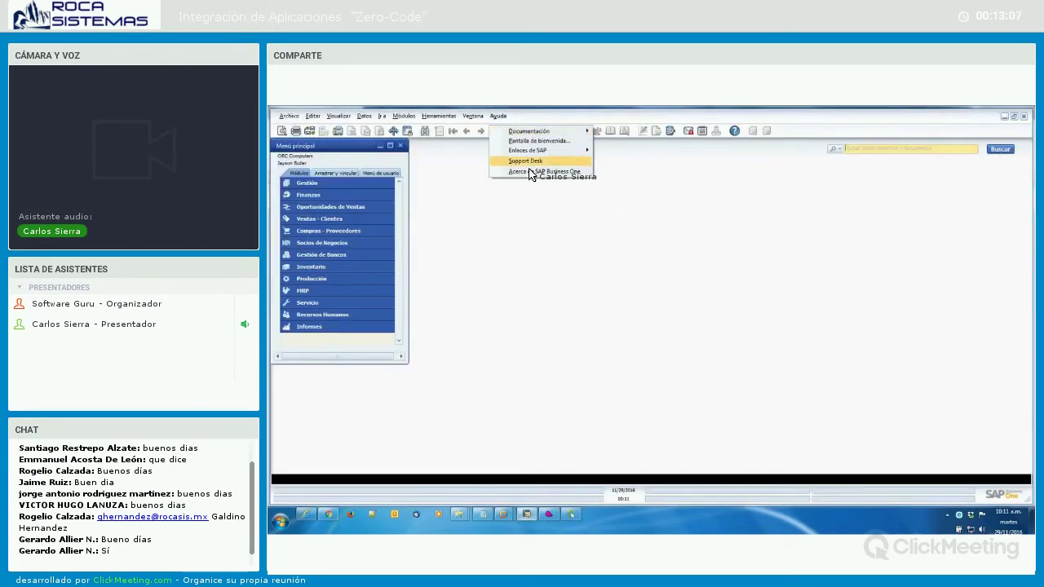
left_click(522, 173)
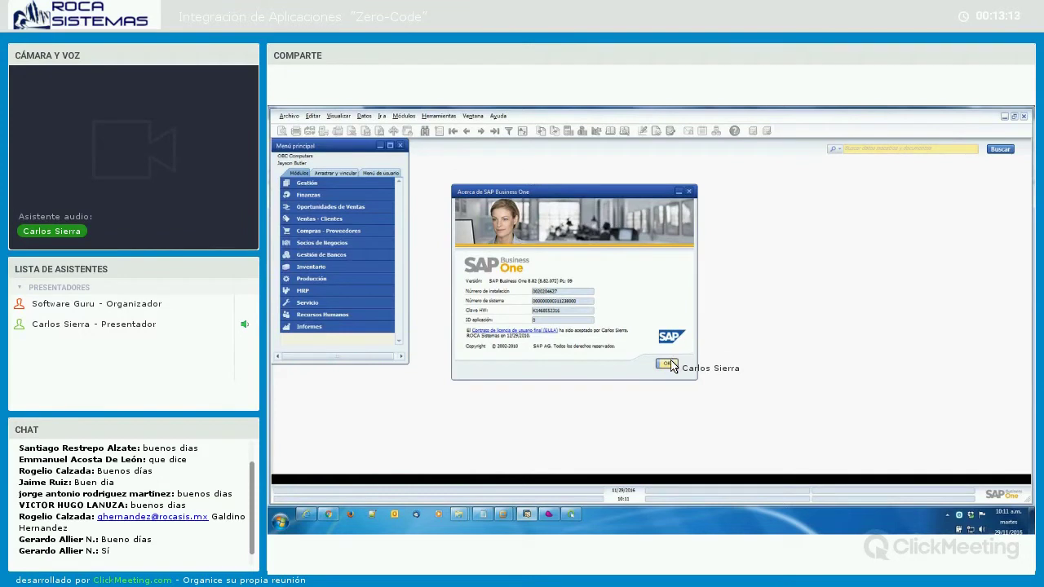
key("Escape")
left_click(1002, 118)
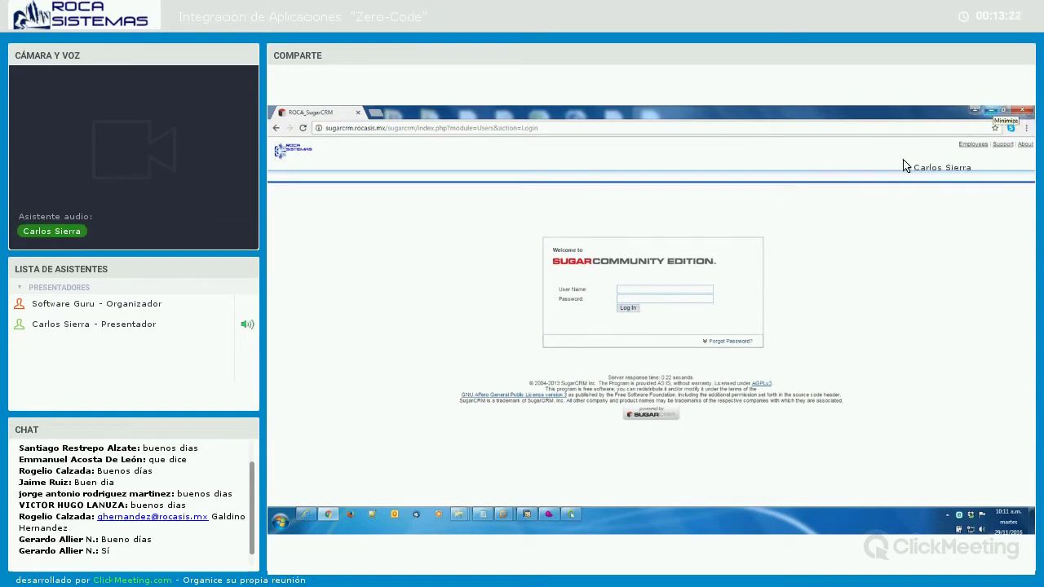
- Bring up the DemoSBOSugar OUT folder and launch Magic xpi Monitor from the Magic xpi 4.1 folder
left_click(461, 516)
mouse_move(462, 518)
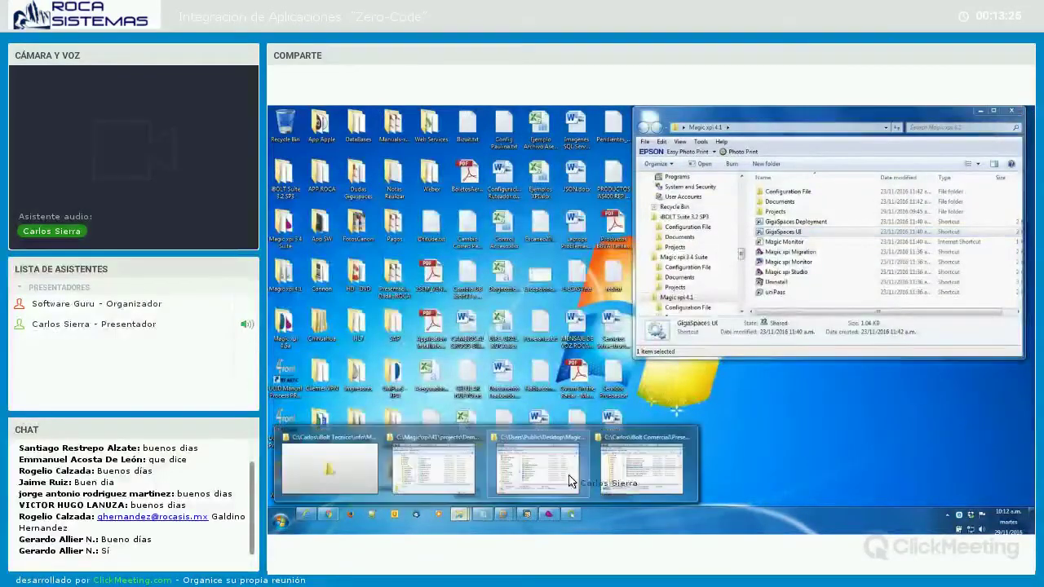
left_click(461, 475)
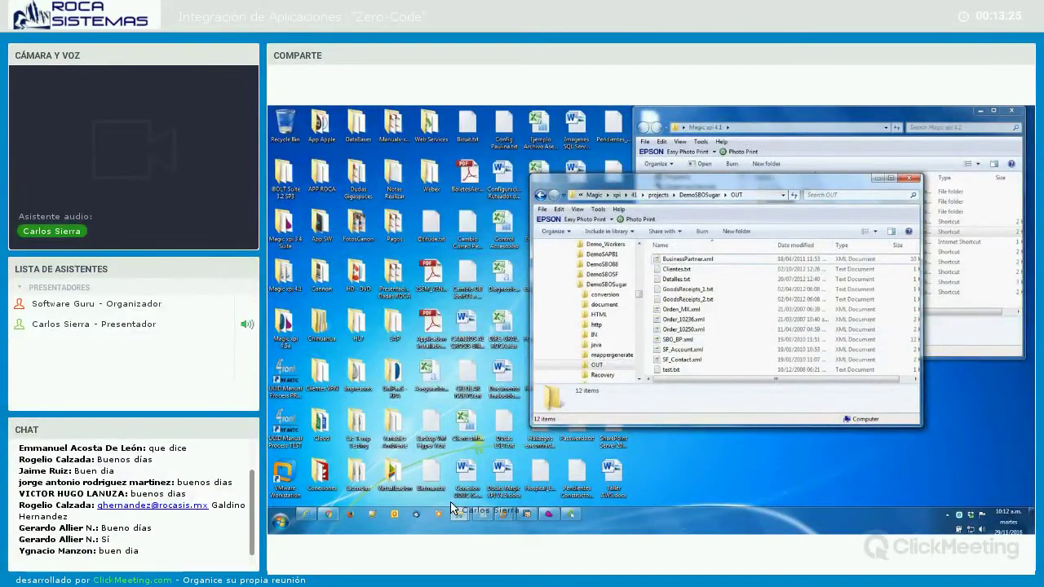
mouse_move(458, 516)
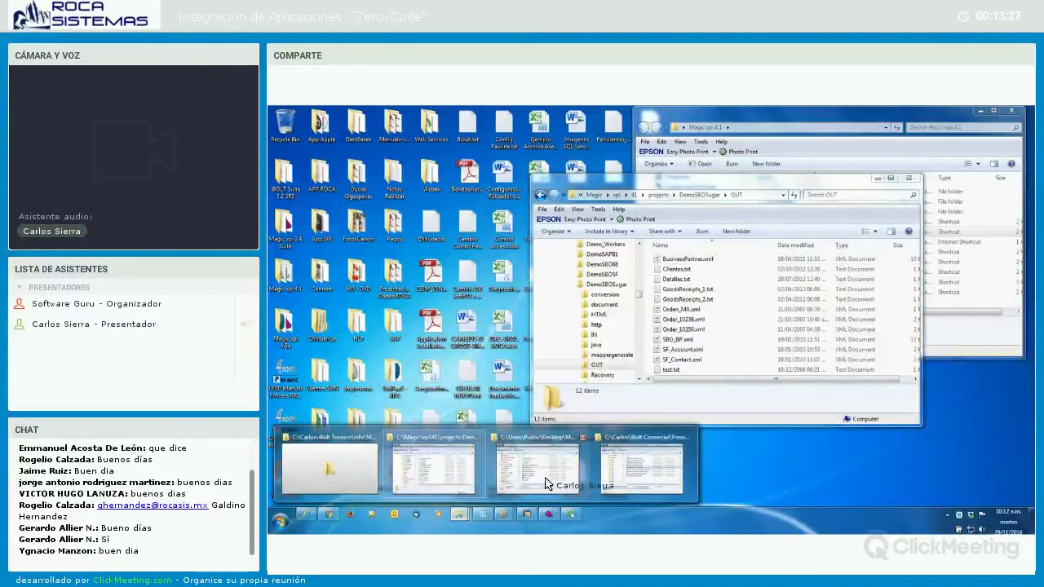
mouse_move(549, 482)
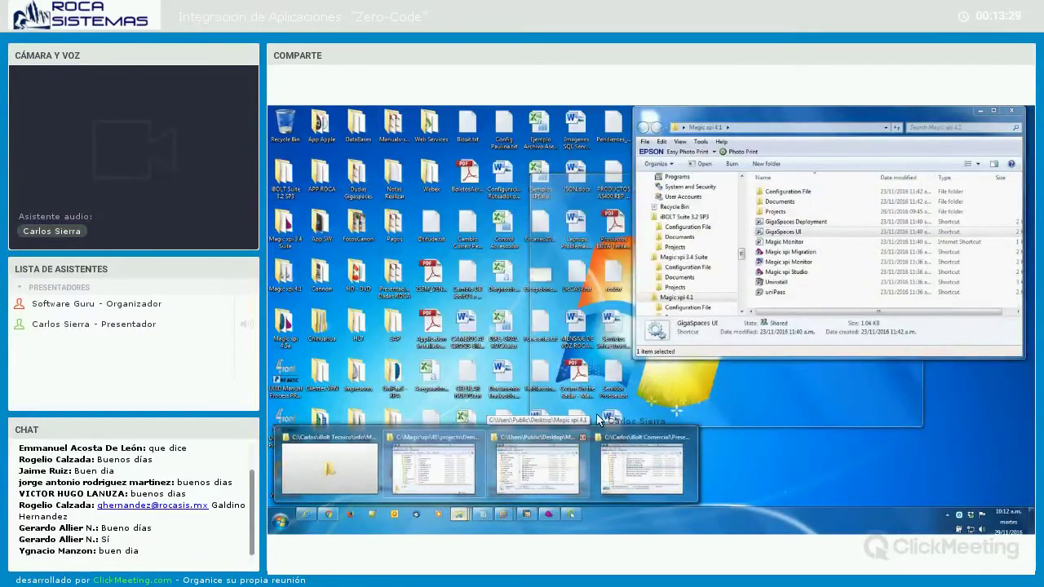
left_click(577, 445)
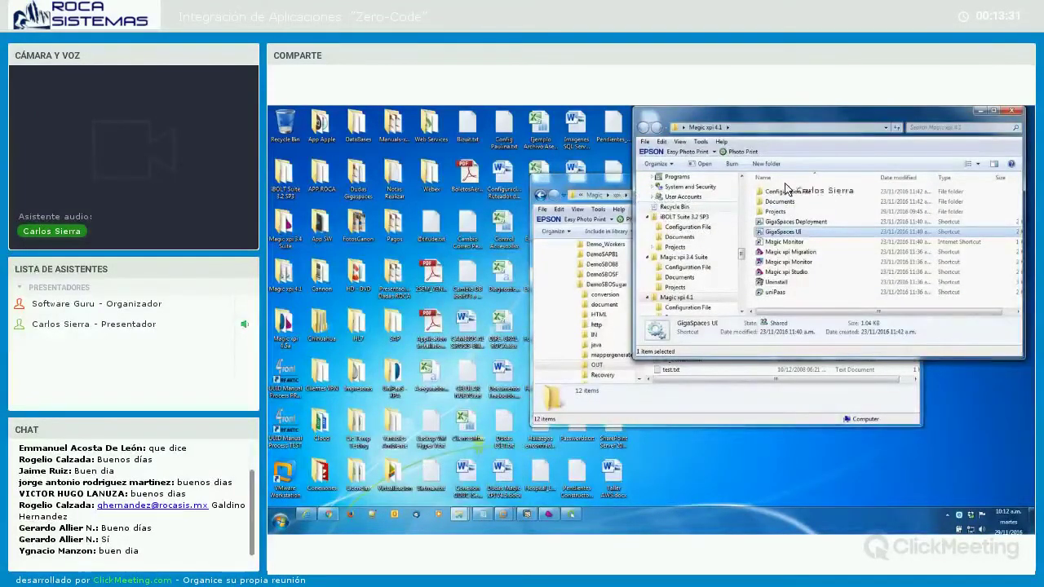
double_click(789, 271)
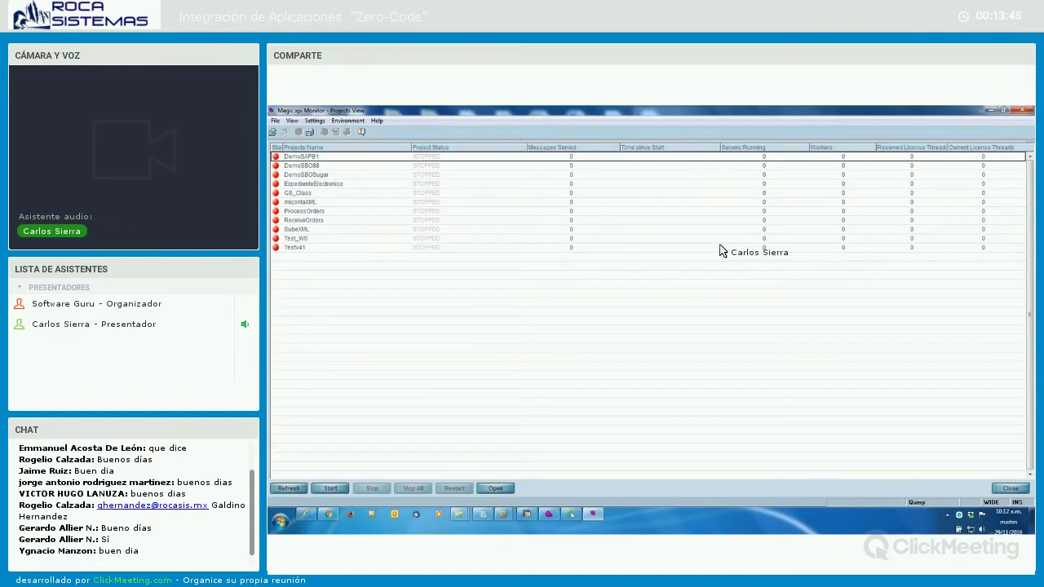
- Start the DemoSBOSugar project, refresh the projects list, and open the project's activity log
left_click(333, 176)
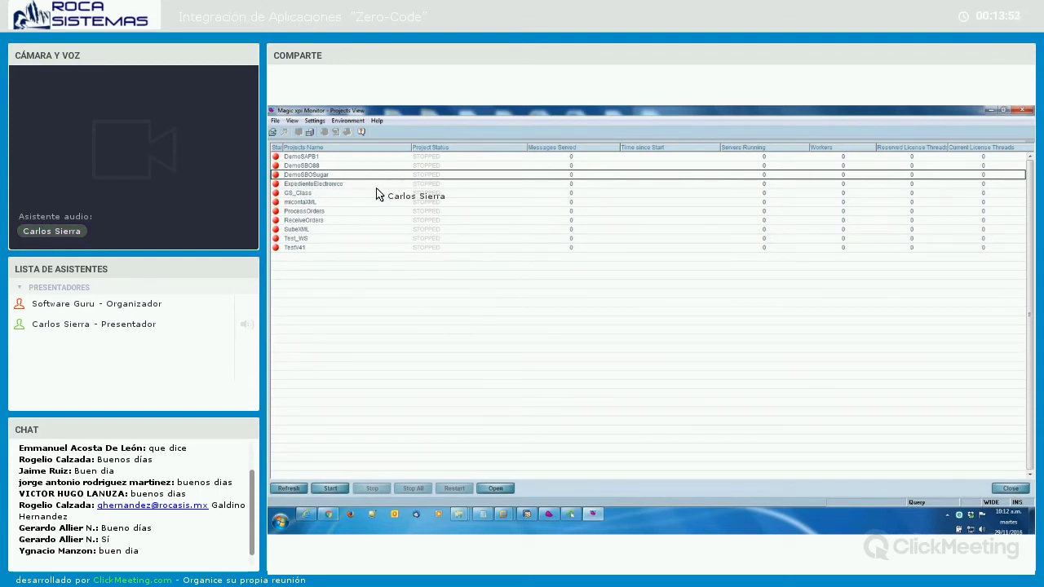
left_click(330, 489)
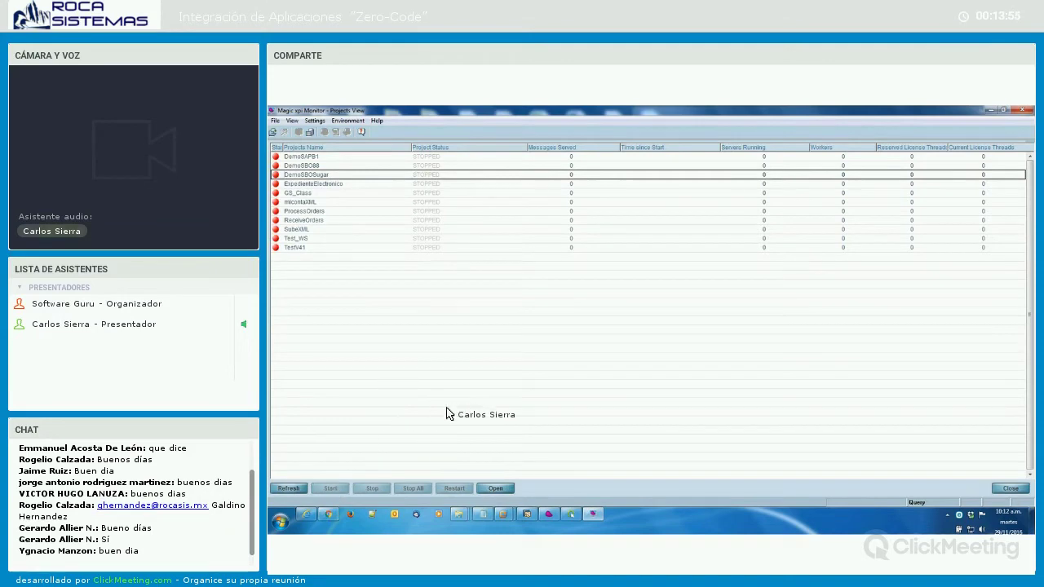
left_click(288, 488)
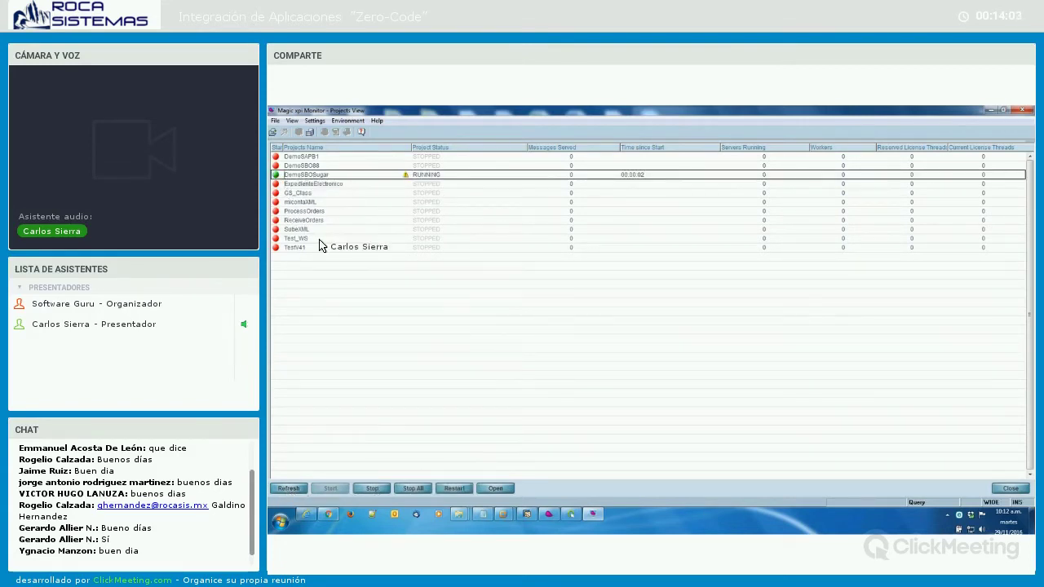
left_click(496, 488)
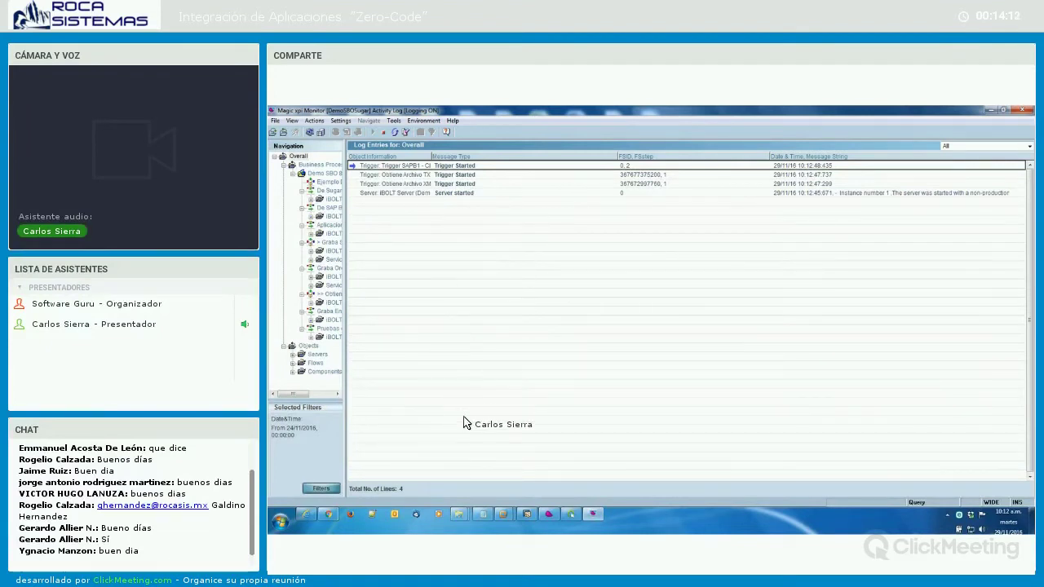
- Switch to SAP Business One, display the last sales order (Orden de venta) under Ventas - Clientes, and minimize the application
left_click(528, 515)
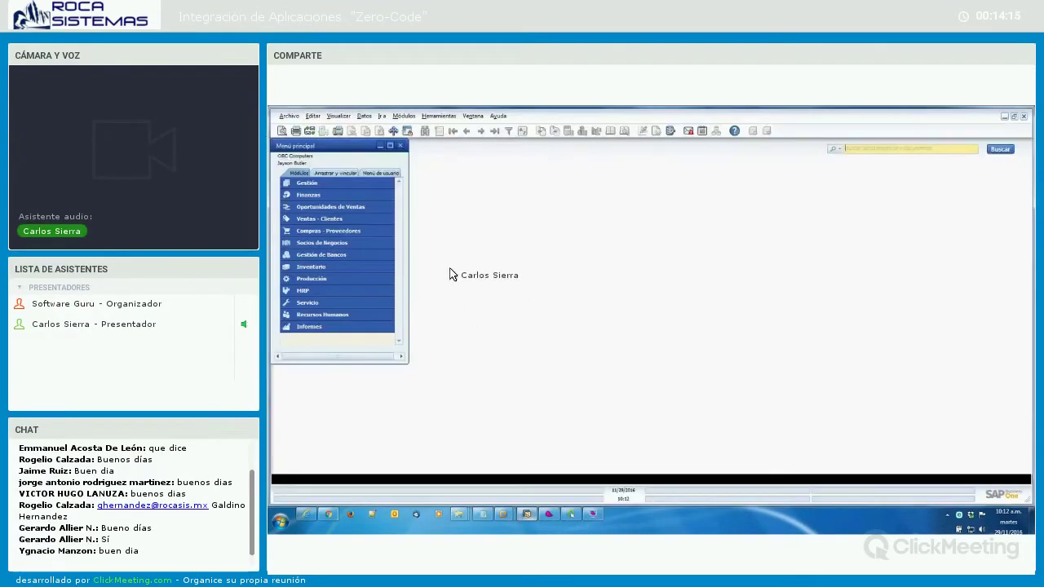
left_click(350, 209)
left_click(349, 208)
left_click(326, 217)
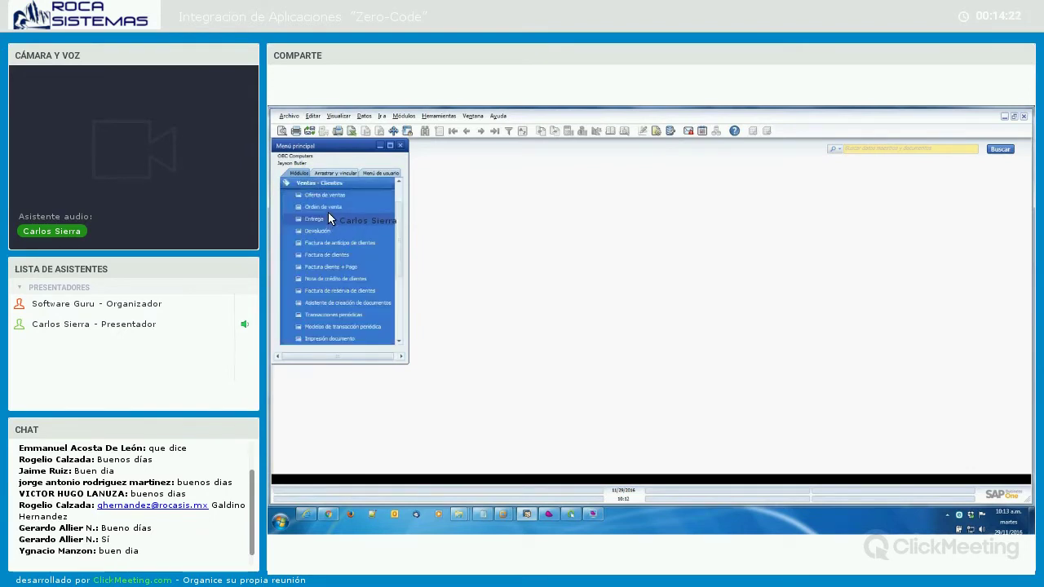
left_click(330, 210)
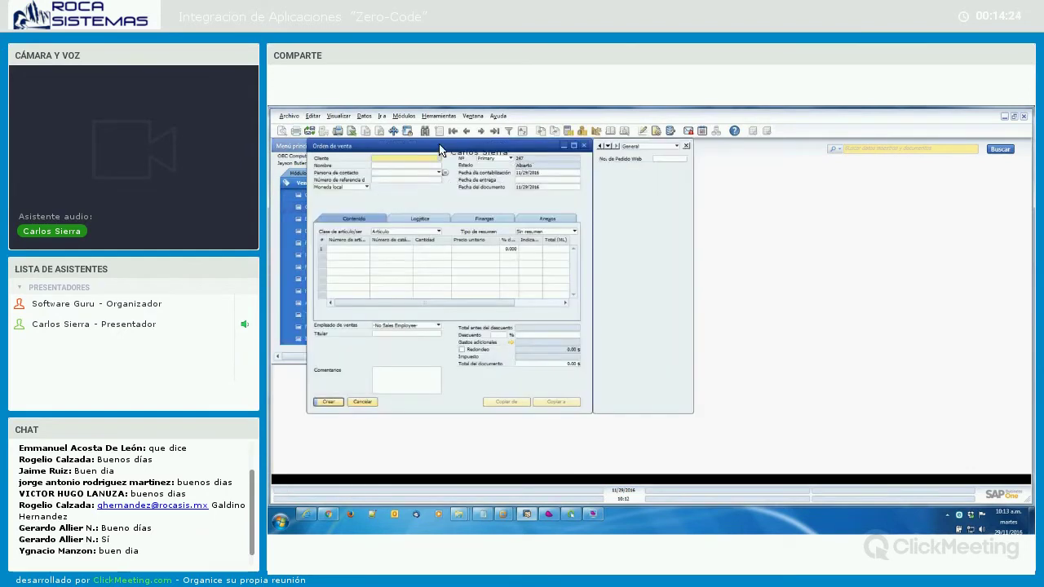
left_click(494, 132)
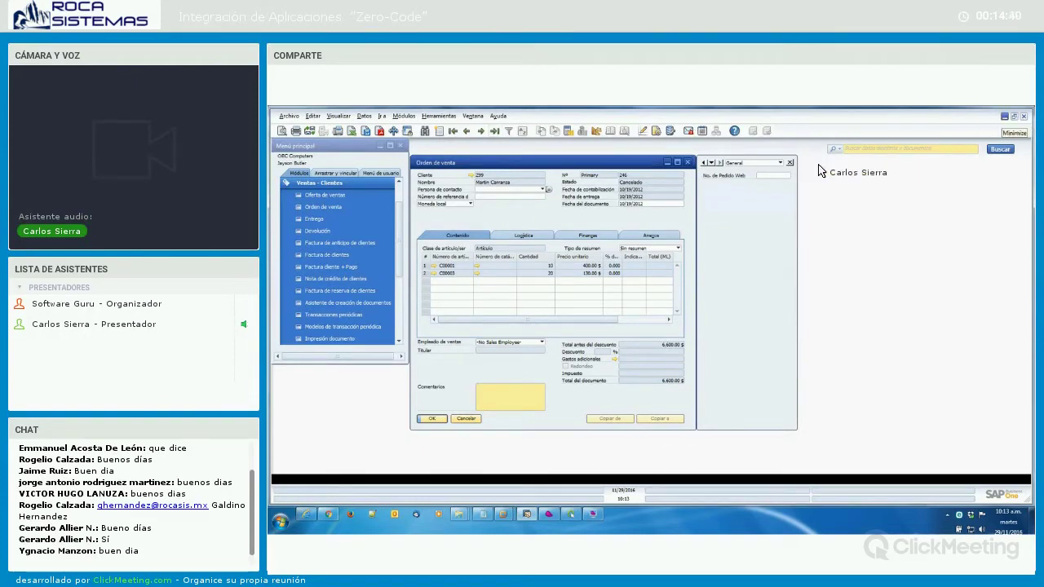
left_click(1005, 116)
- Open Order_10236.xml from the DemoSBOSugar OUT folder and examine its customer ID, order details and items
left_click(460, 514)
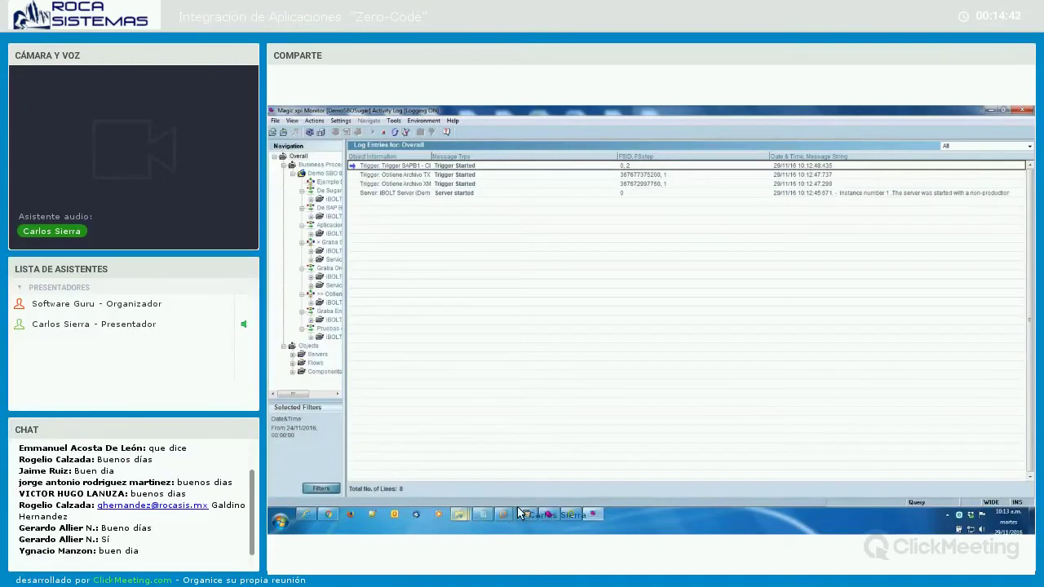
left_click(447, 467)
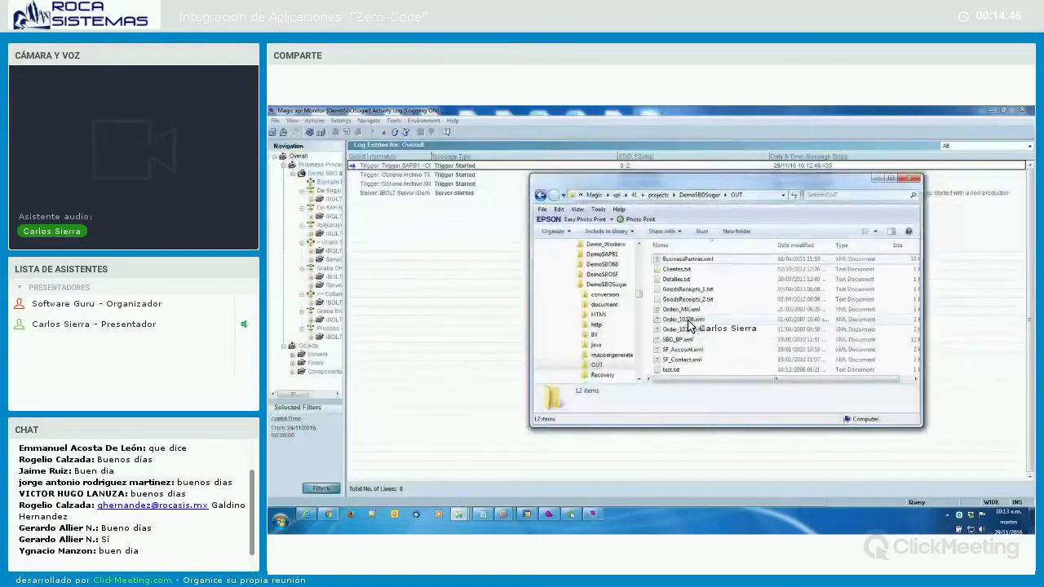
left_click(685, 319)
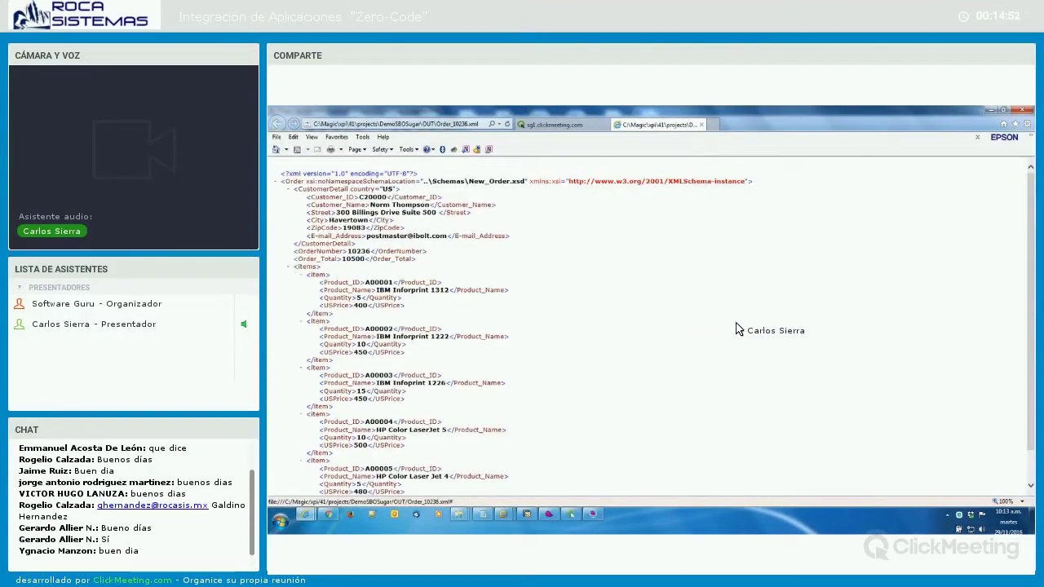
scroll(744, 329, "down", 2)
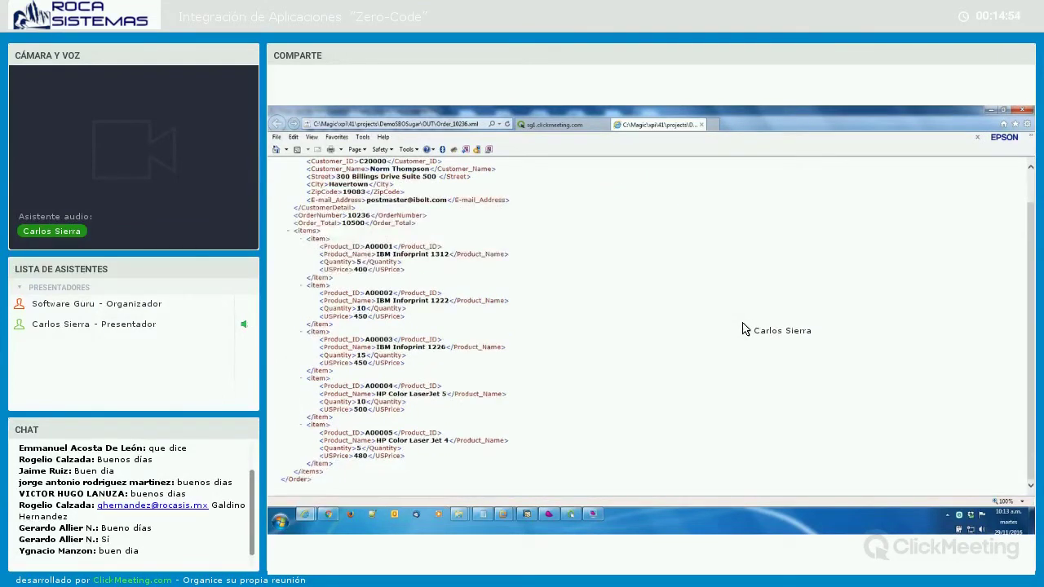
scroll(744, 330, "up", 2)
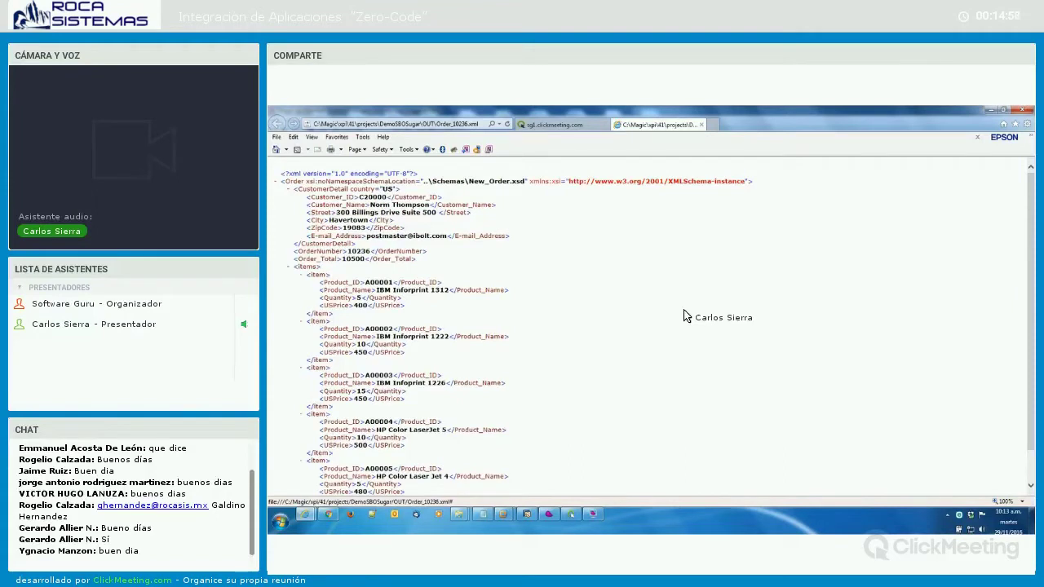
double_click(373, 197)
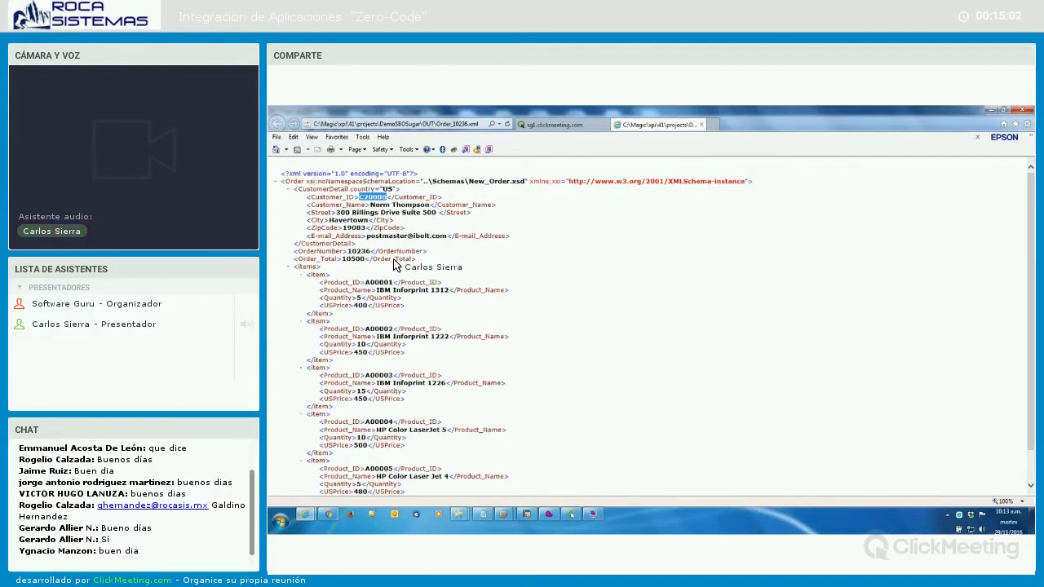
scroll(395, 266, "down", 2)
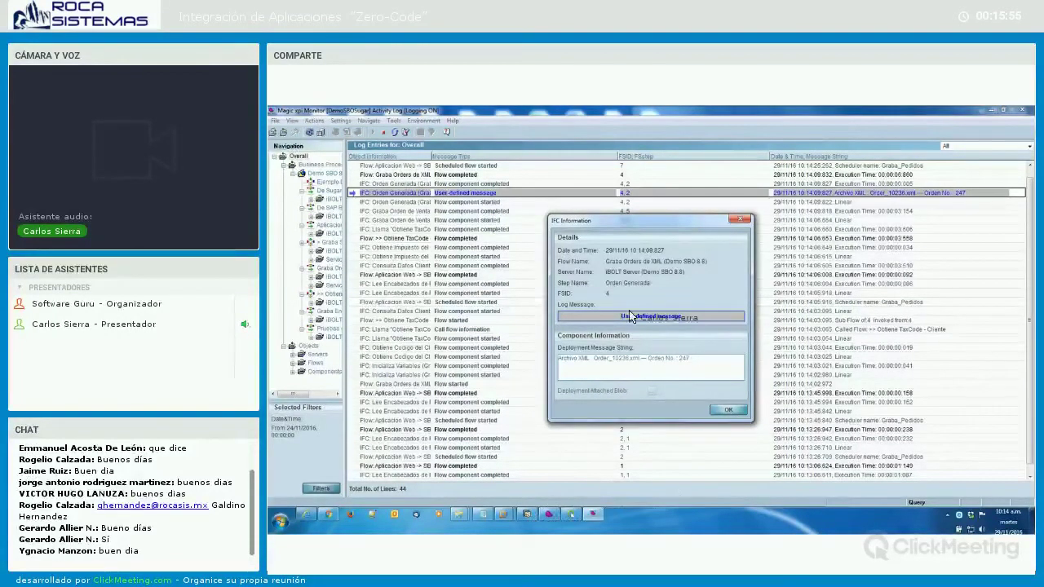
- Switch to SAP Business One, inspect the comments of the sales order generated from Order_10236.xml, and close the order
key("alt+Tab")
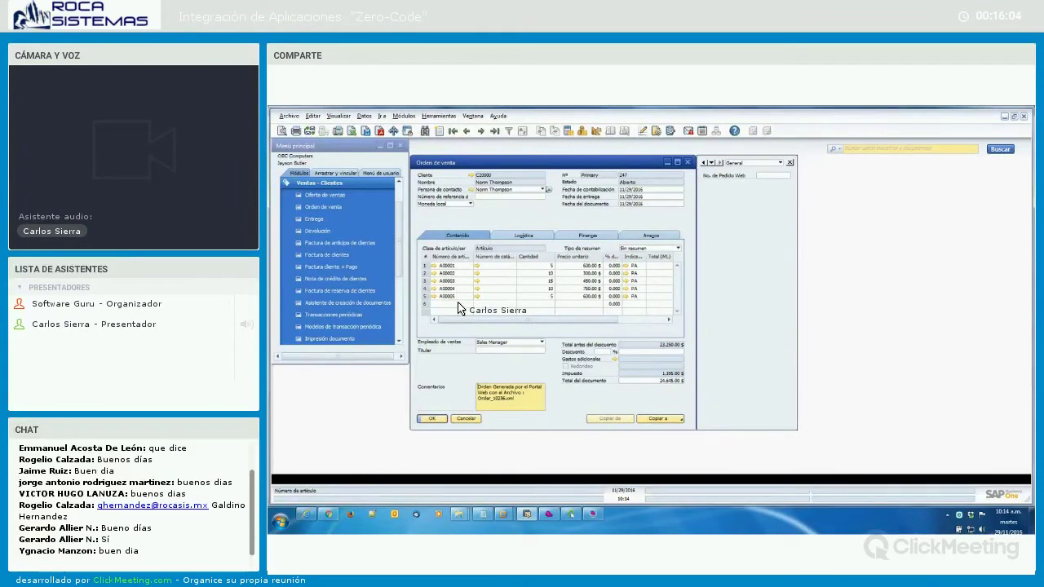
triple_click(512, 400)
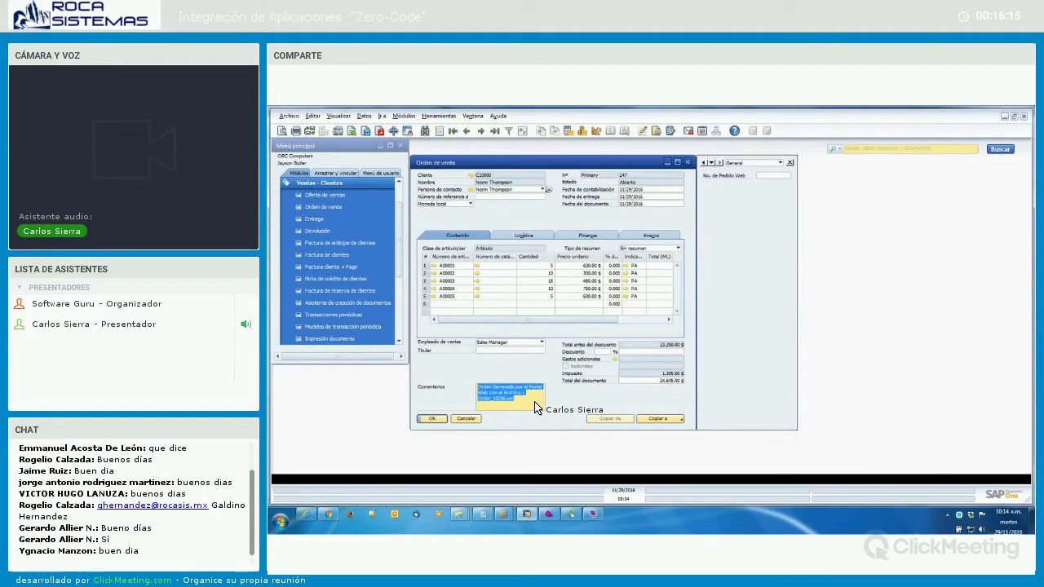
left_click(461, 418)
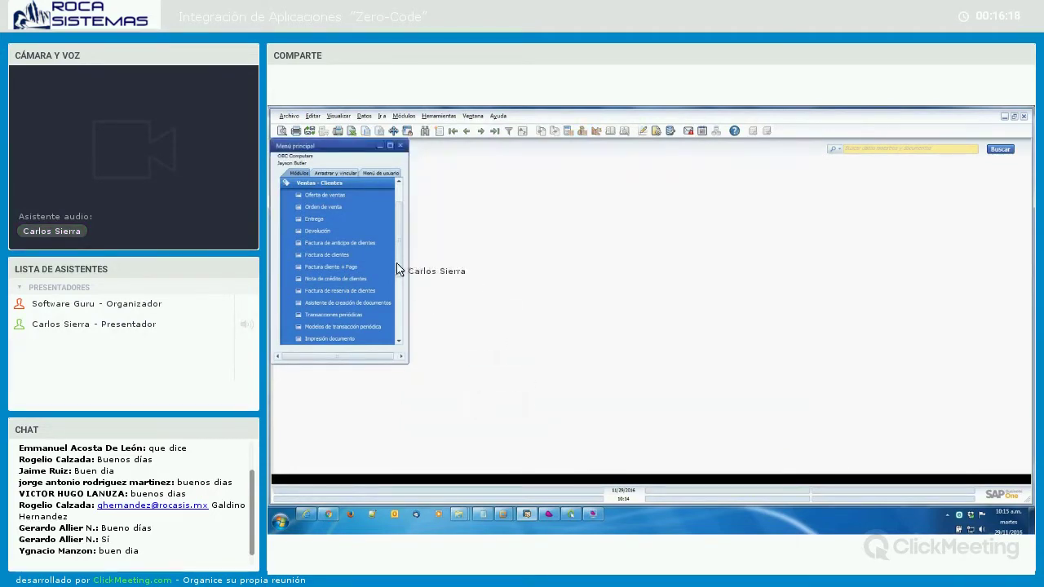
- Open the goods receipt form (Entrada de mercancías) under Inventario, Operaciones de stock
left_click(333, 186)
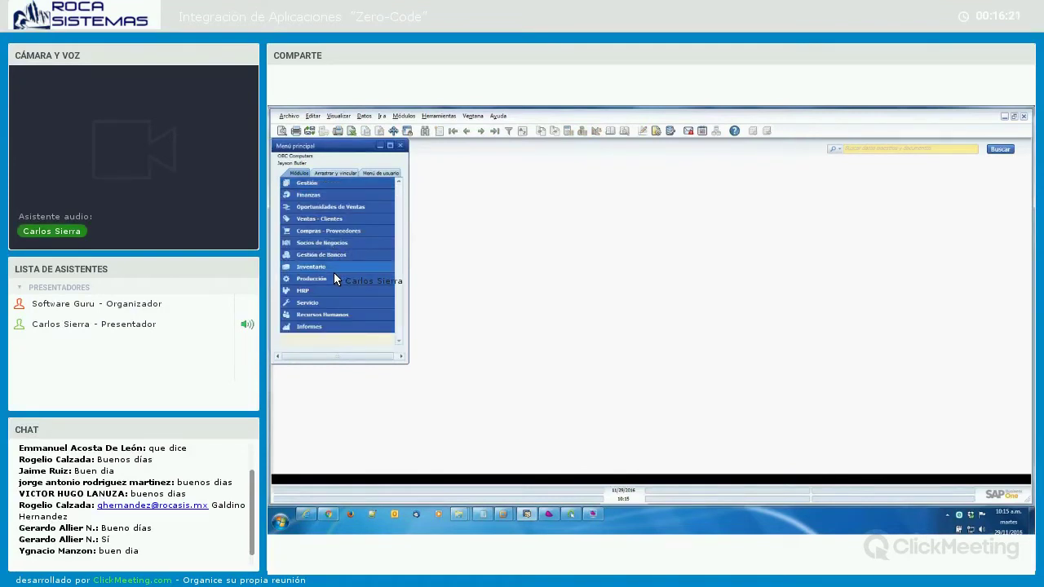
left_click(334, 271)
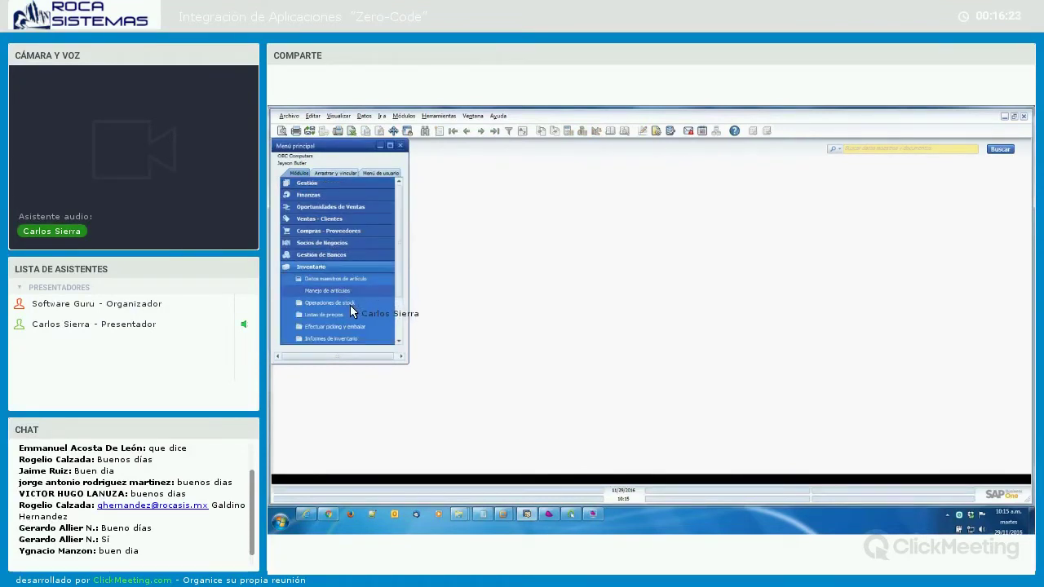
left_click(353, 305)
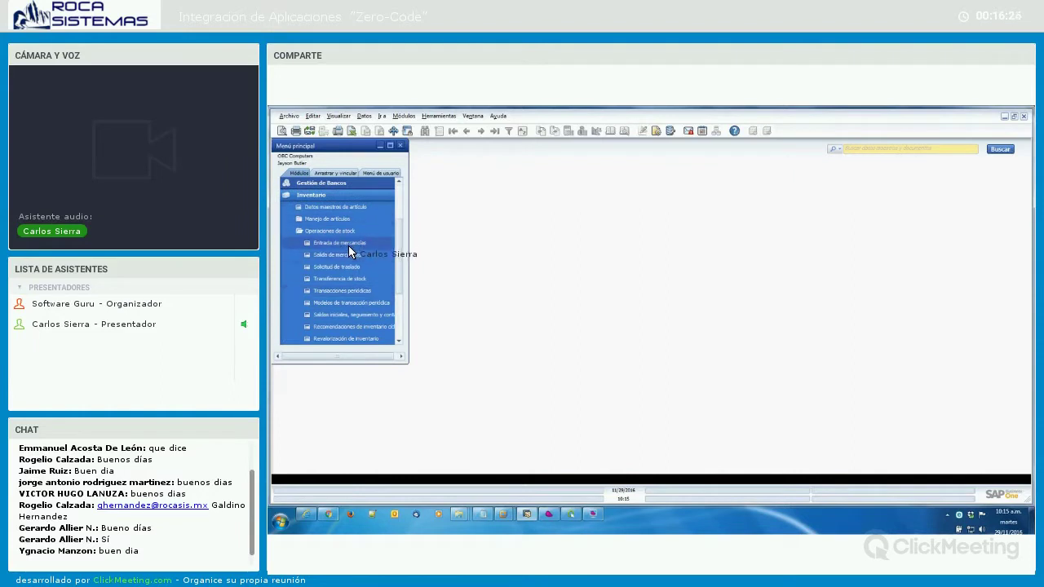
left_click(348, 244)
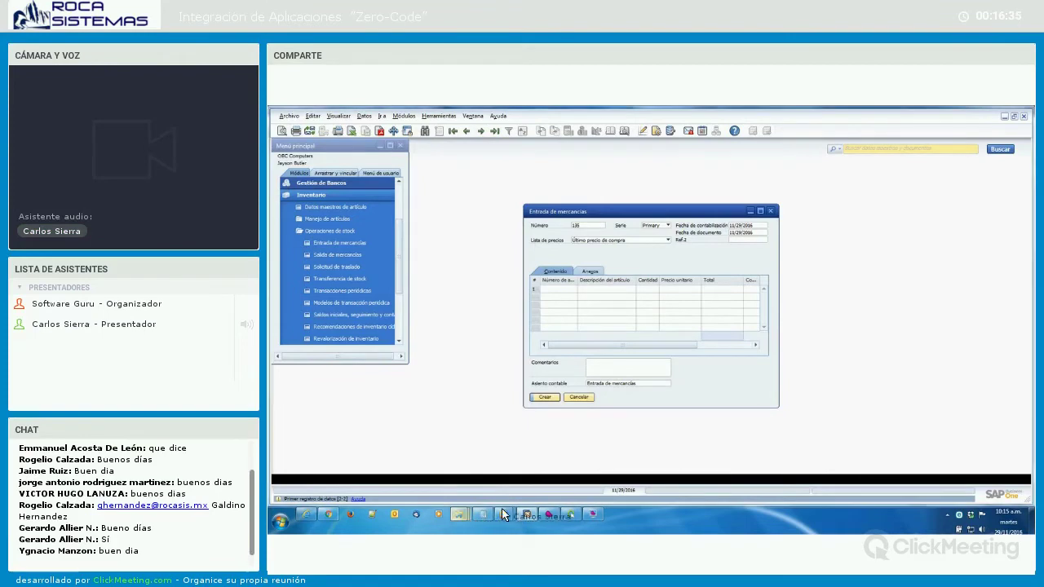
- Open GoodsReceipts_1.txt from the DemoSBOSugar OUT folder, then shrink its window and move it aside
mouse_move(457, 514)
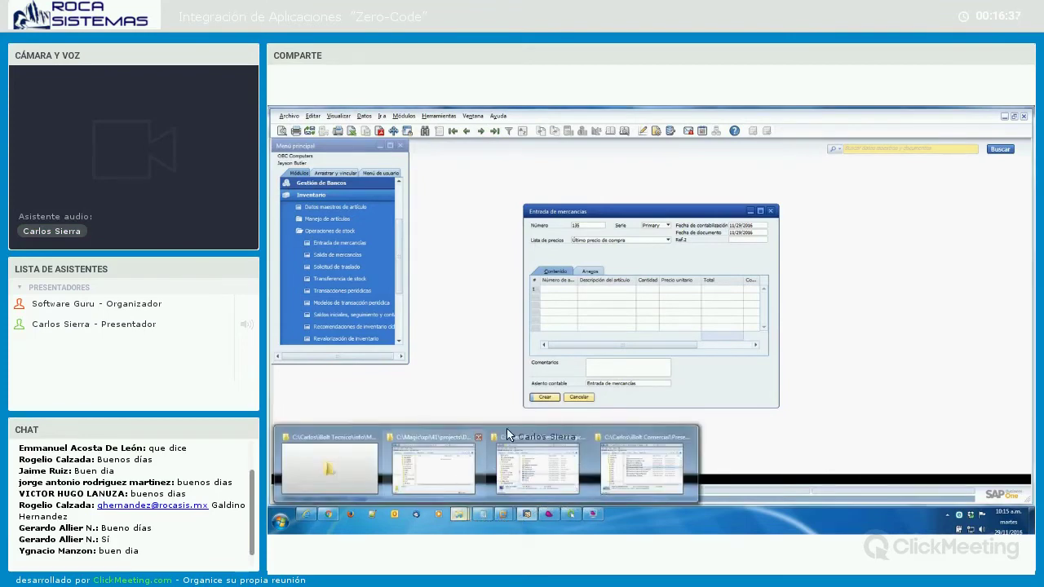
left_click(462, 478)
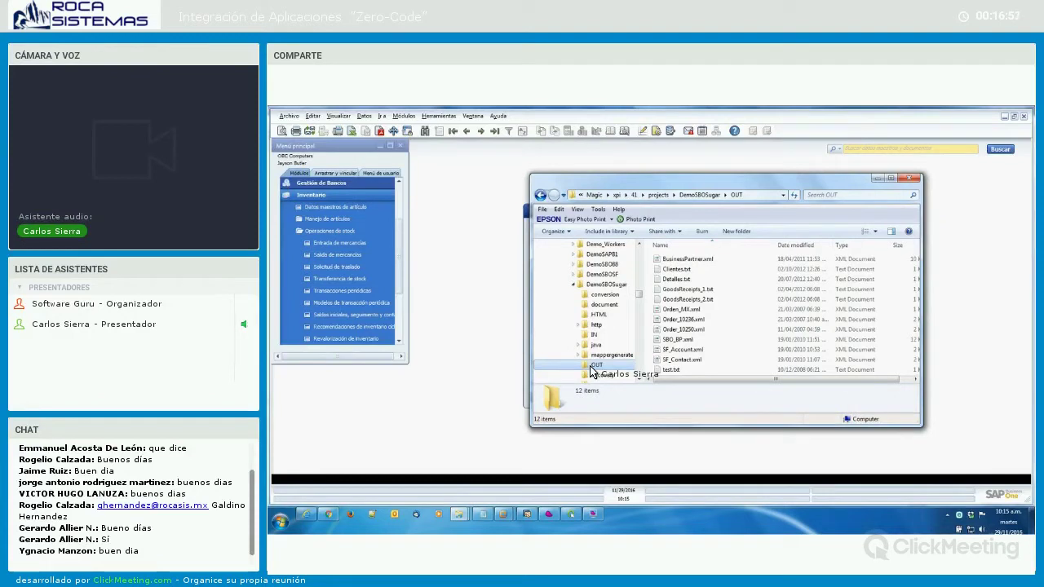
left_click(699, 289)
double_click(699, 289)
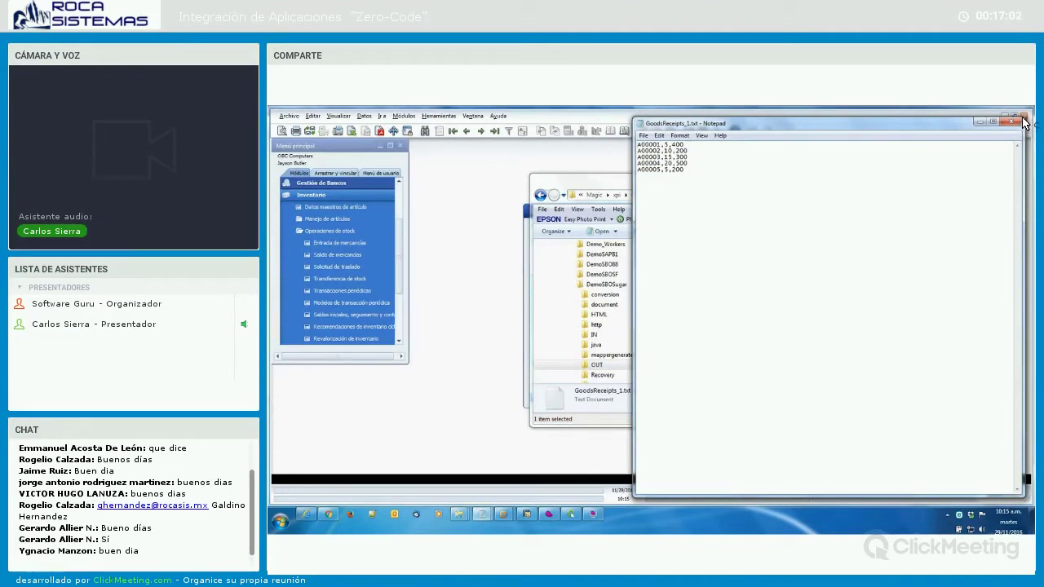
left_click_drag(988, 199, 936, 287)
left_click_drag(718, 292, 373, 120)
- Open GoodsReceipts_2.txt alongside GoodsReceipts_1.txt, compare the item lines of both files, and close them
left_click(711, 299)
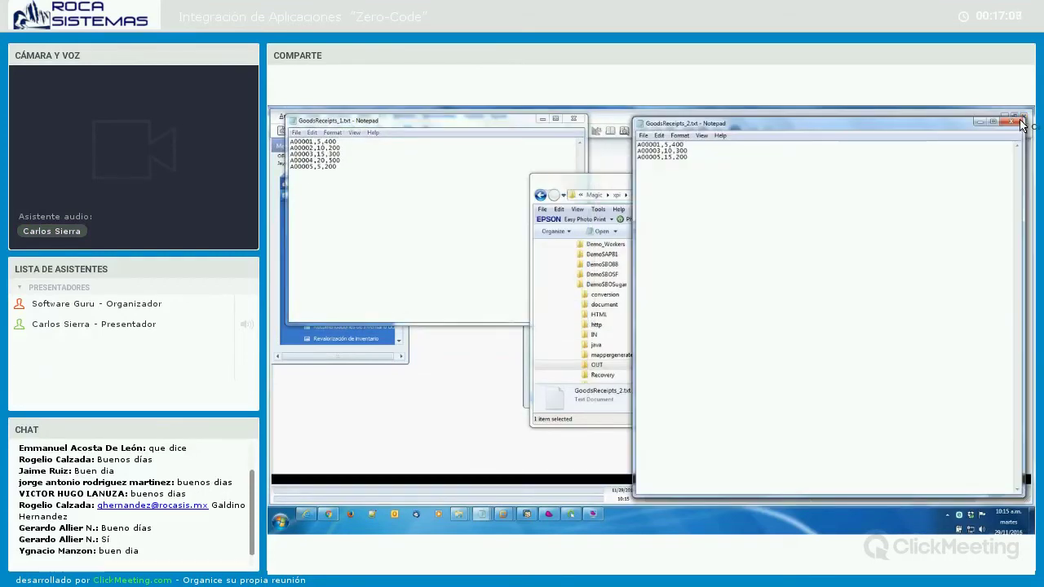
left_click_drag(1026, 129, 873, 313)
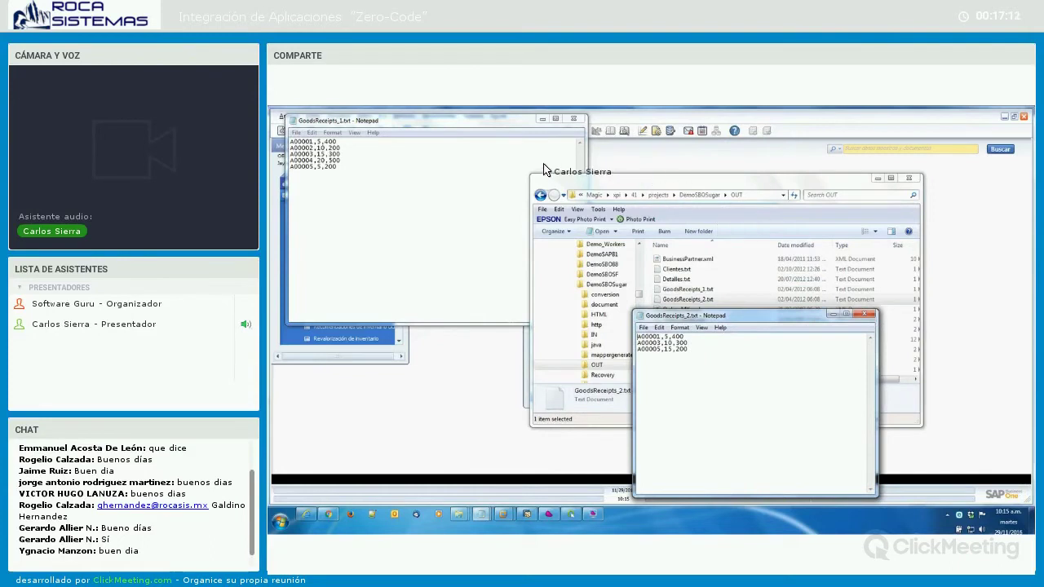
left_click_drag(718, 314, 442, 160)
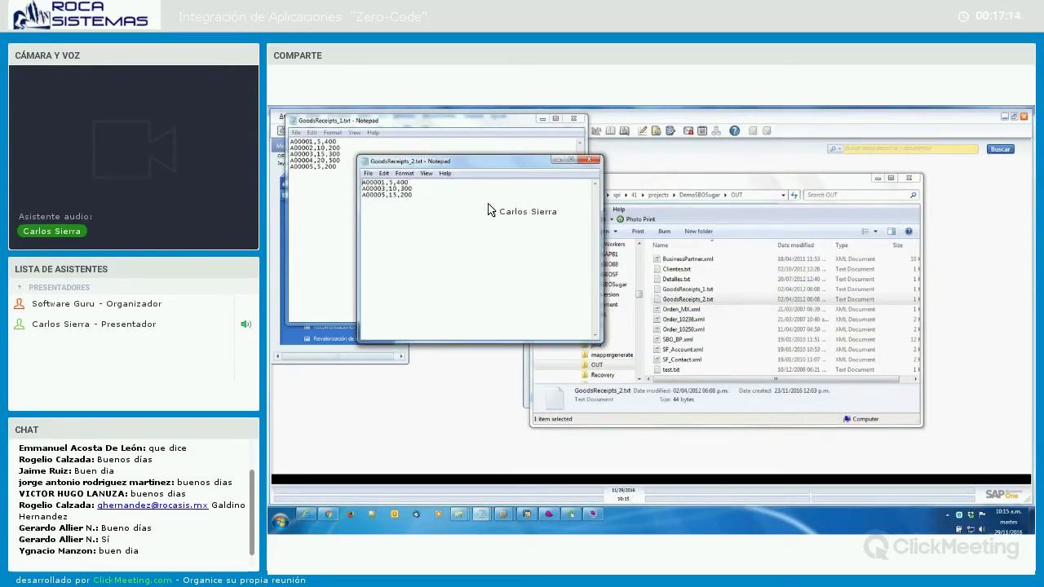
left_click(491, 271)
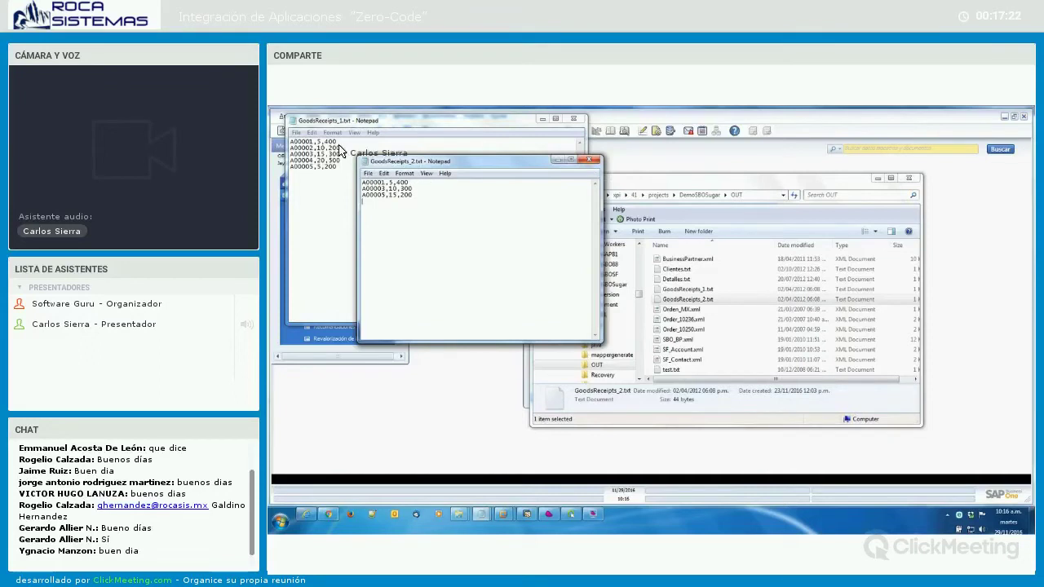
left_click(593, 160)
left_click(574, 119)
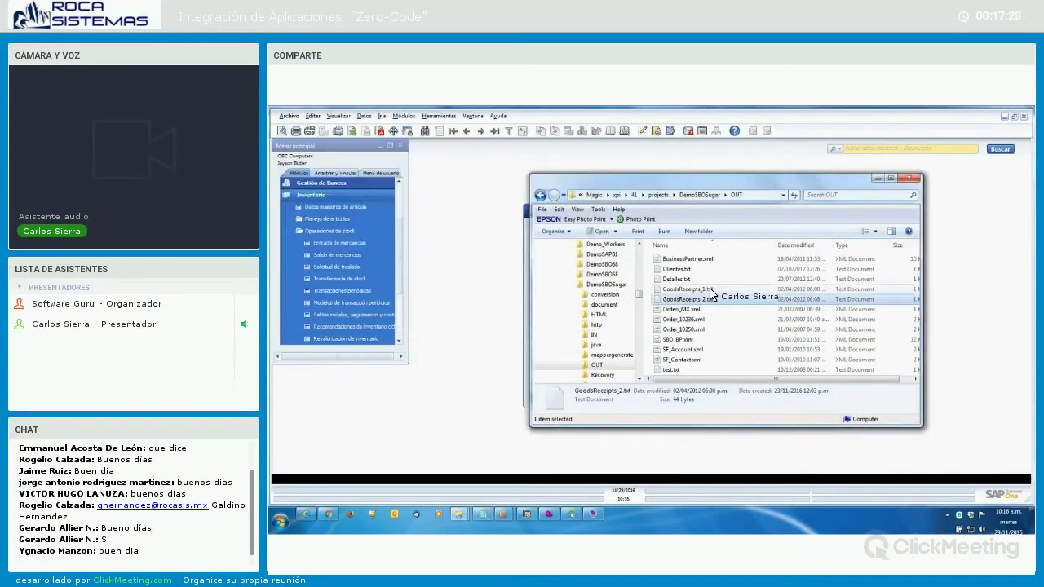
- Copy GoodsReceipts_1.txt and GoodsReceipts_2.txt from the OUT folder into the DemoSBOSugar IN folder
left_click(689, 290, "shift")
left_click(600, 336)
key("ctrl+v")
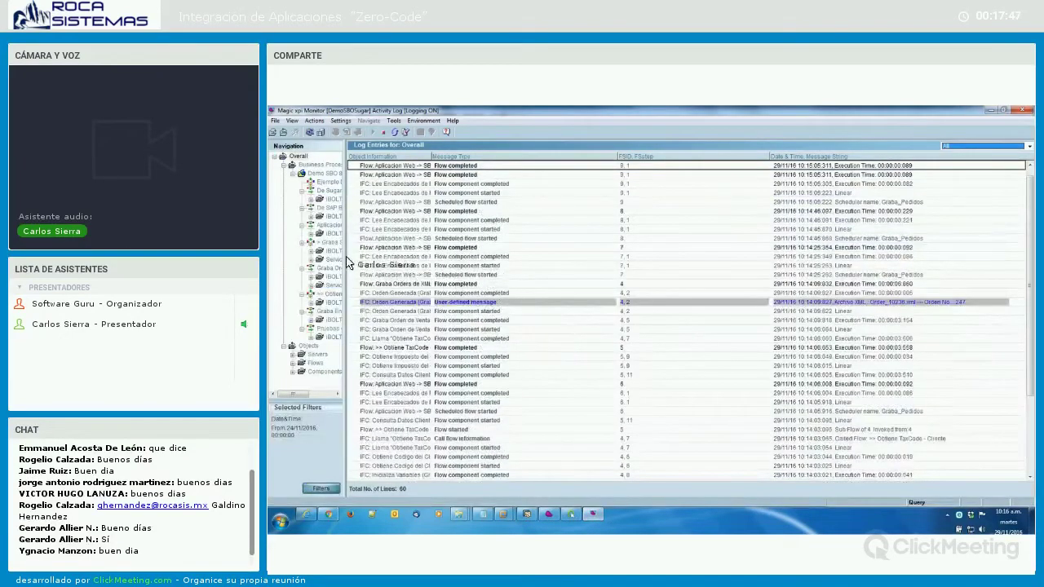
- Inspect the user-defined messages logged for GoodsReceipts_2.txt and GoodsReceipts_1.txt in the Magic xpi Monitor activity log, closing each one
left_click(356, 266)
double_click(357, 266)
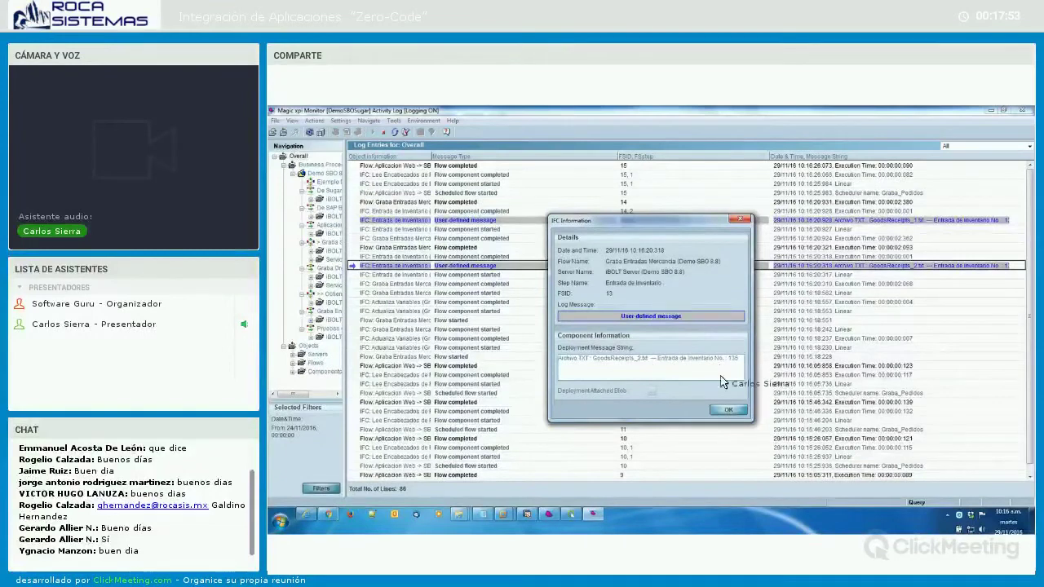
left_click(726, 410)
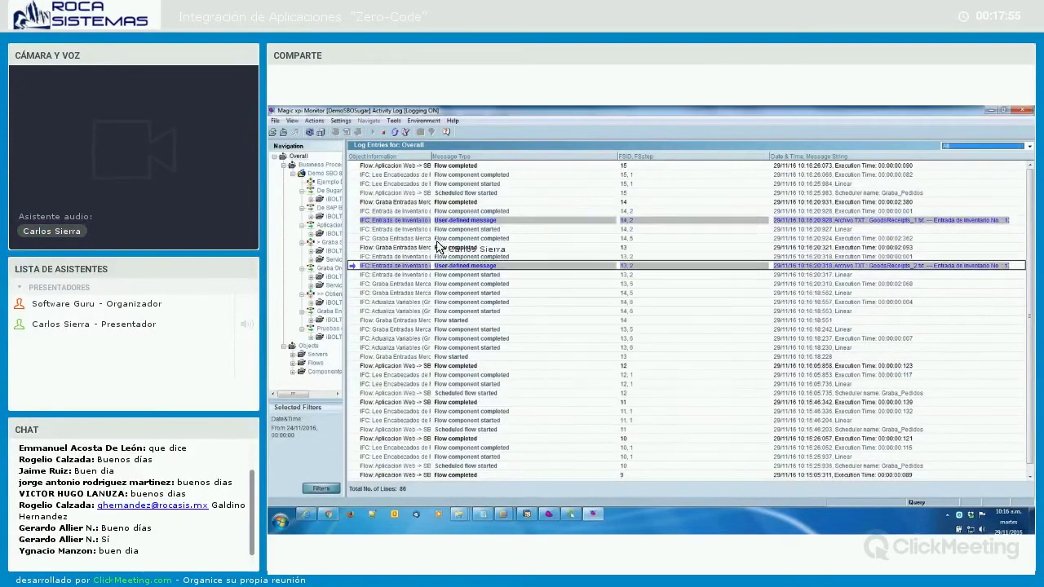
double_click(365, 222)
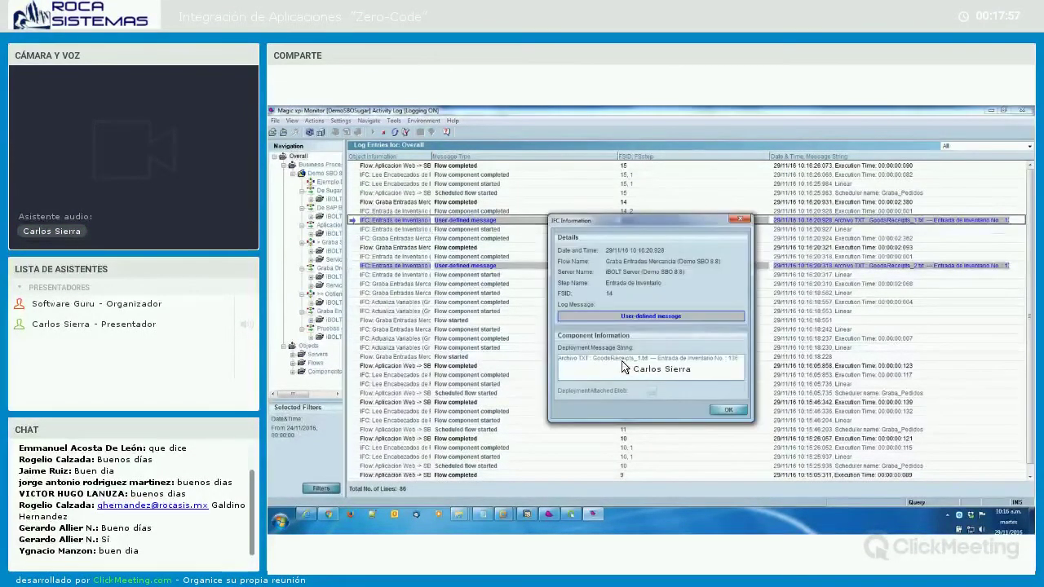
left_click(728, 412)
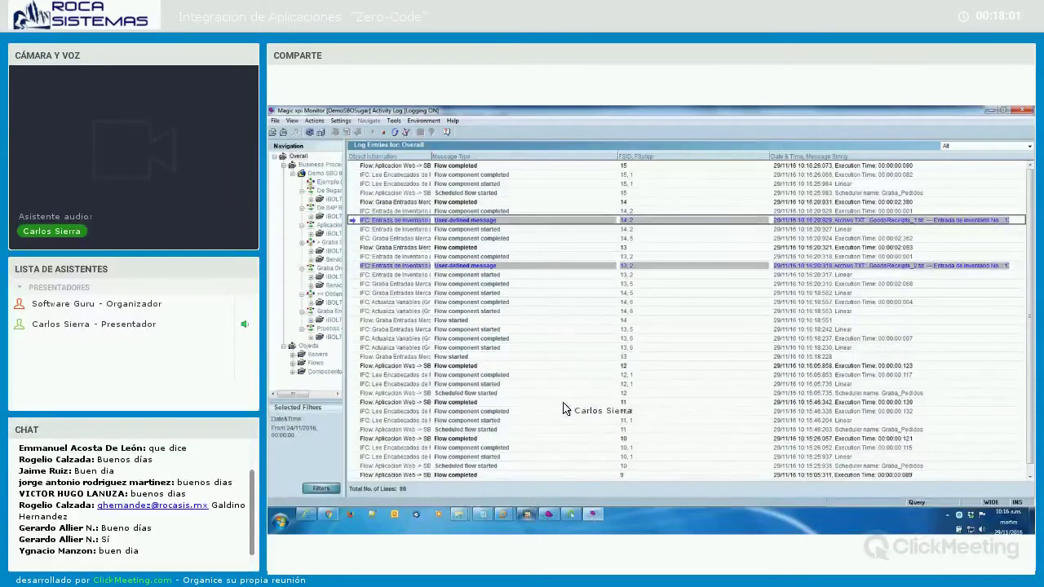
- Switch to SAP Business One and examine the goods receipt generated from GoodsReceipts_1.txt and its journal entry
key("alt+Tab")
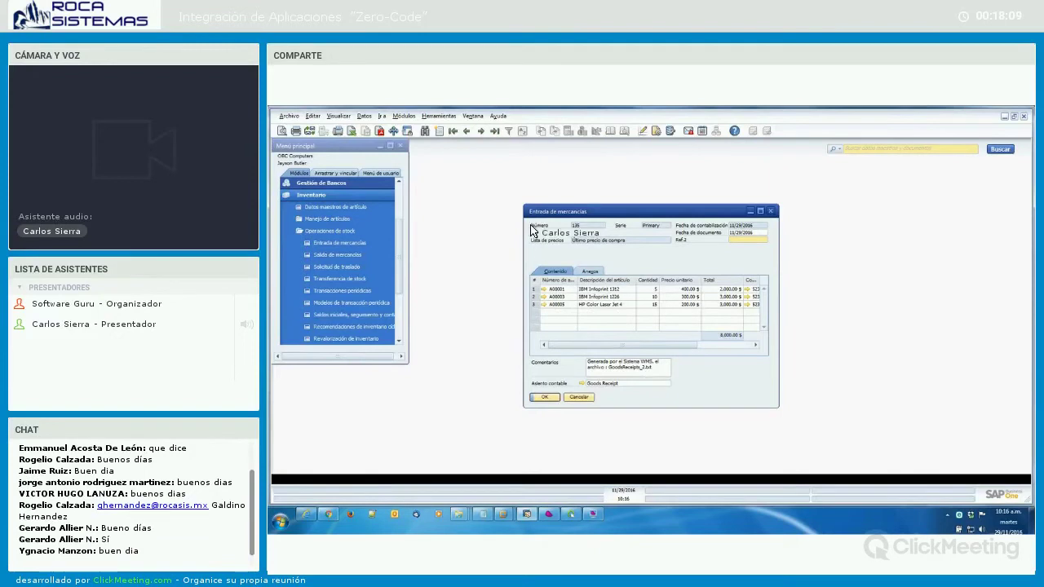
left_click(483, 134)
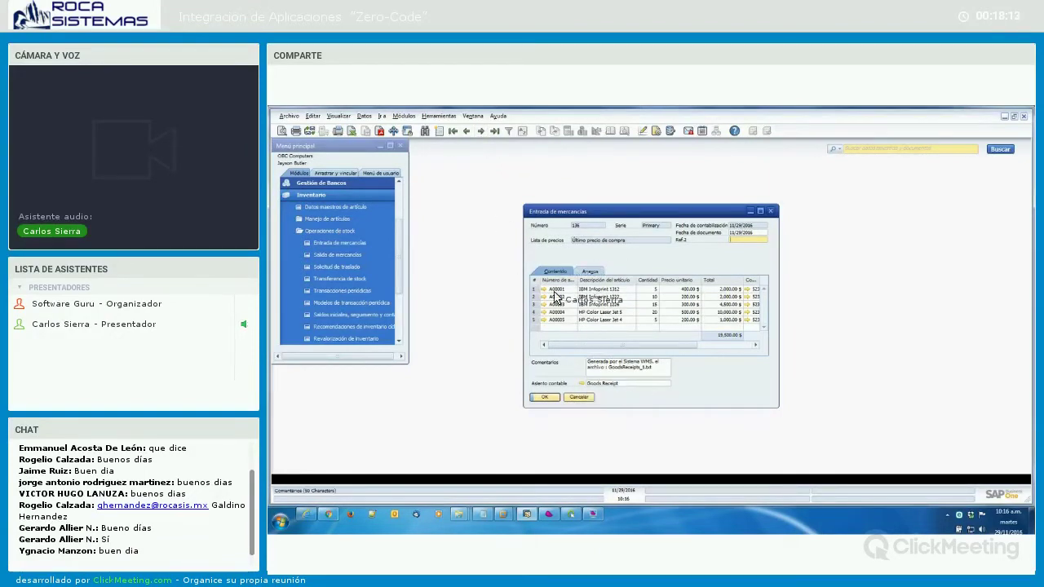
left_click(581, 385)
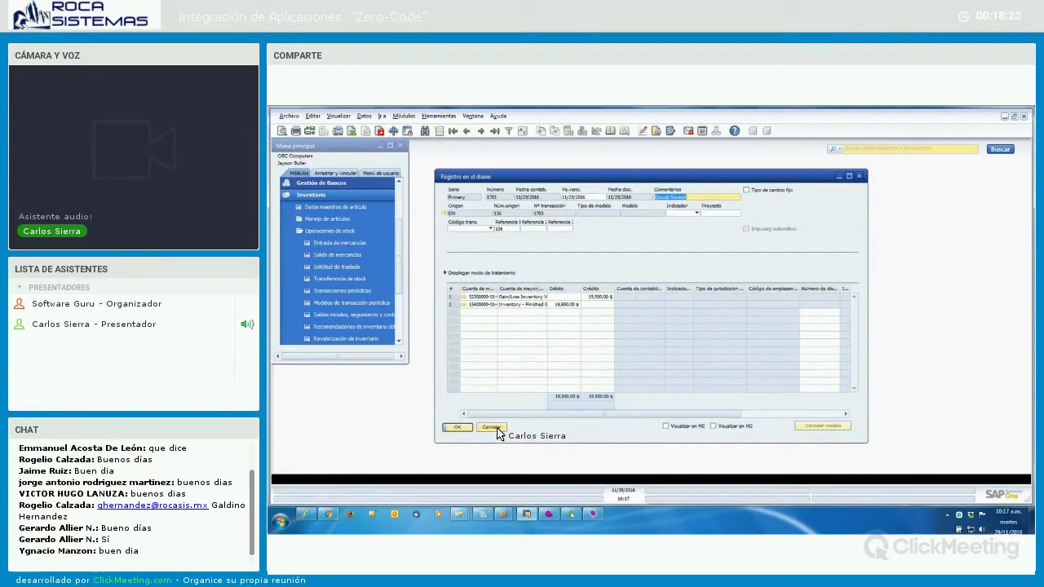
left_click(495, 429)
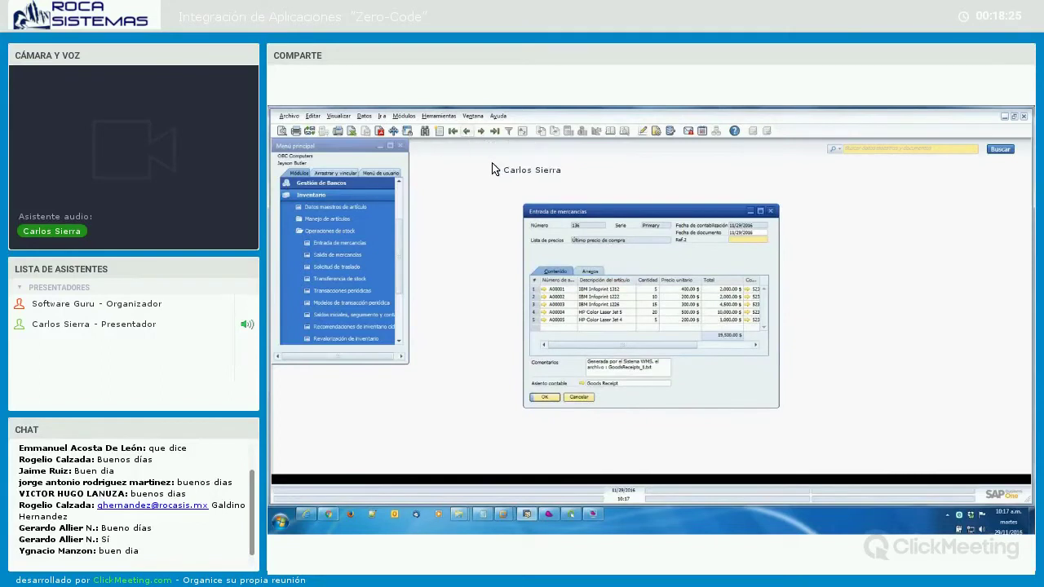
- Display the goods receipt generated from GoodsReceipts_2.txt and examine its journal entry (Registro en el diario)
key("Page_Up")
left_click_drag(621, 224, 531, 161)
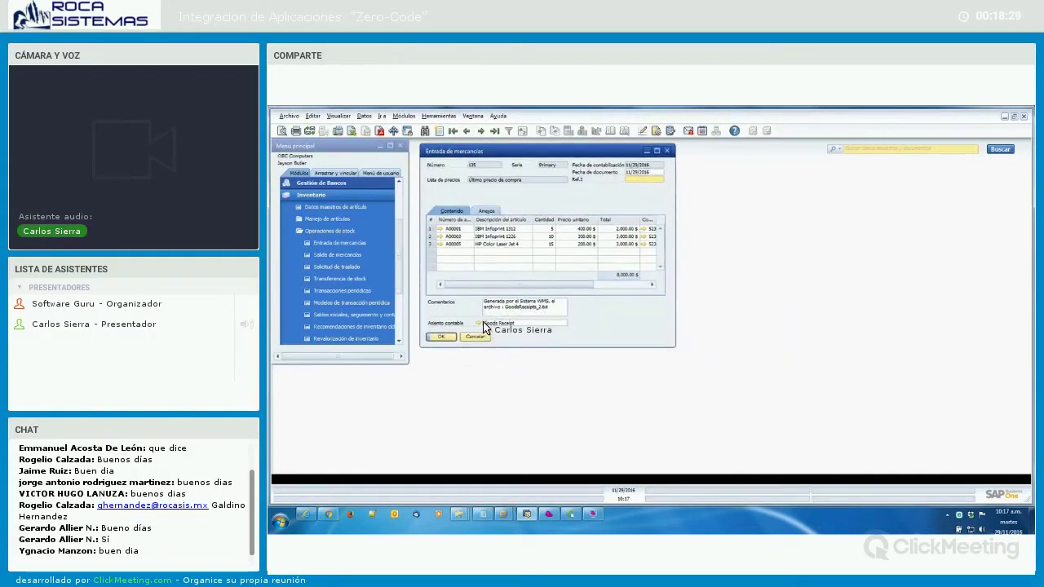
left_click(480, 325)
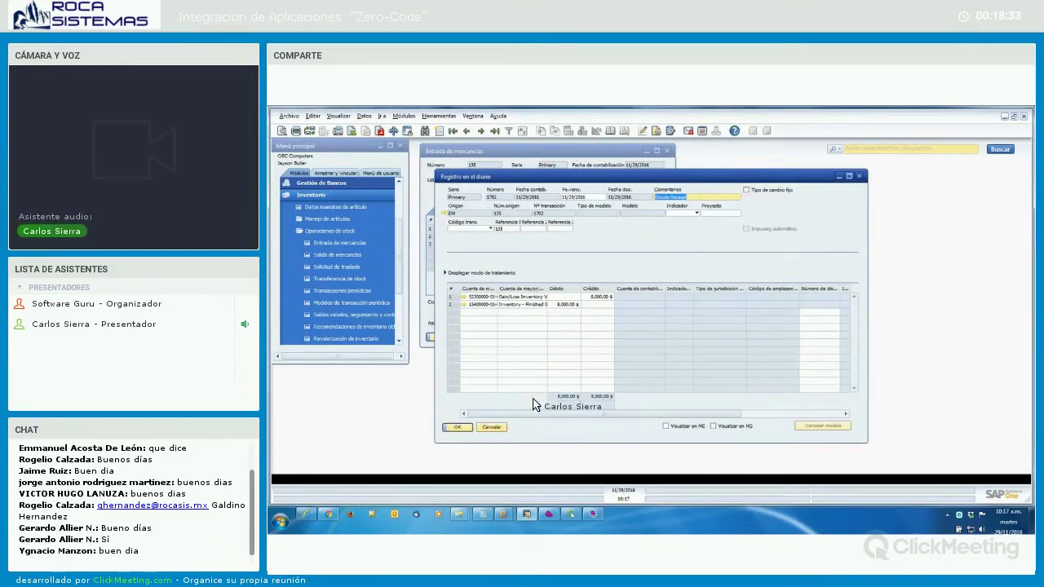
left_click(490, 428)
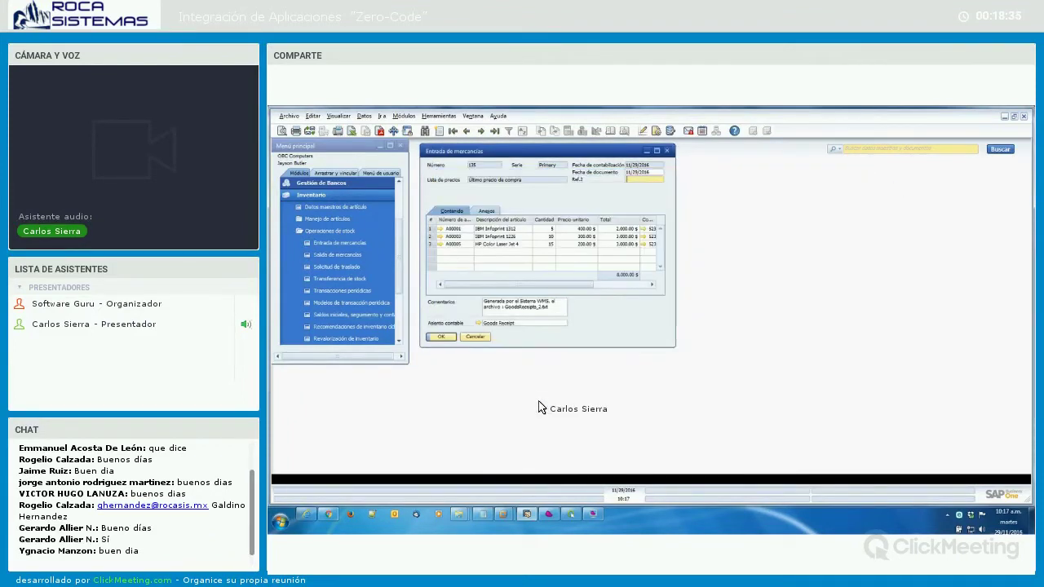
- Open GoodsReceipts_2.txt from the OUT folder beside the goods receipt, compare their lines, and close both
mouse_move(459, 518)
left_click(463, 445)
left_click(595, 364)
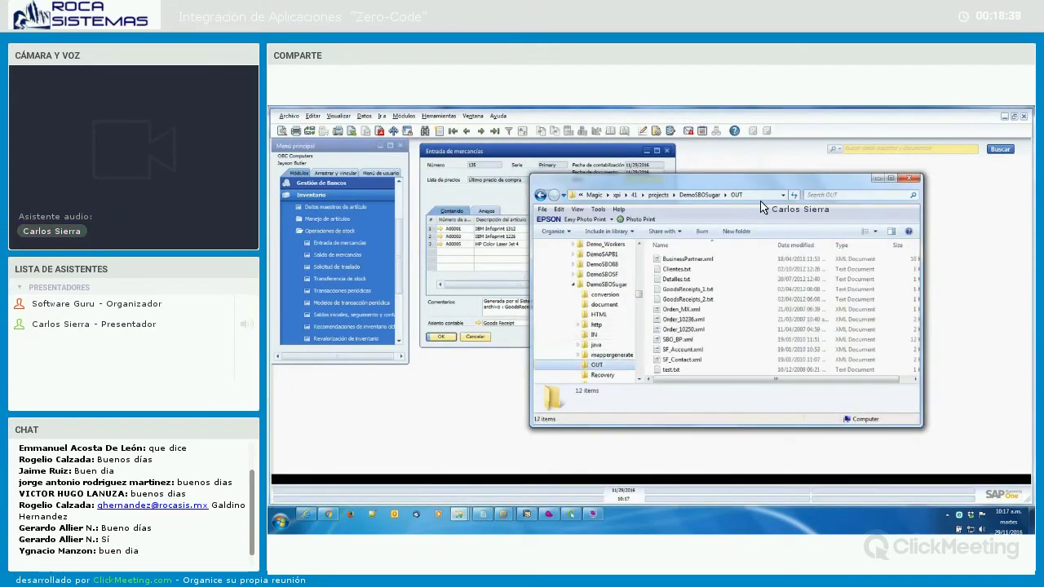
double_click(711, 302)
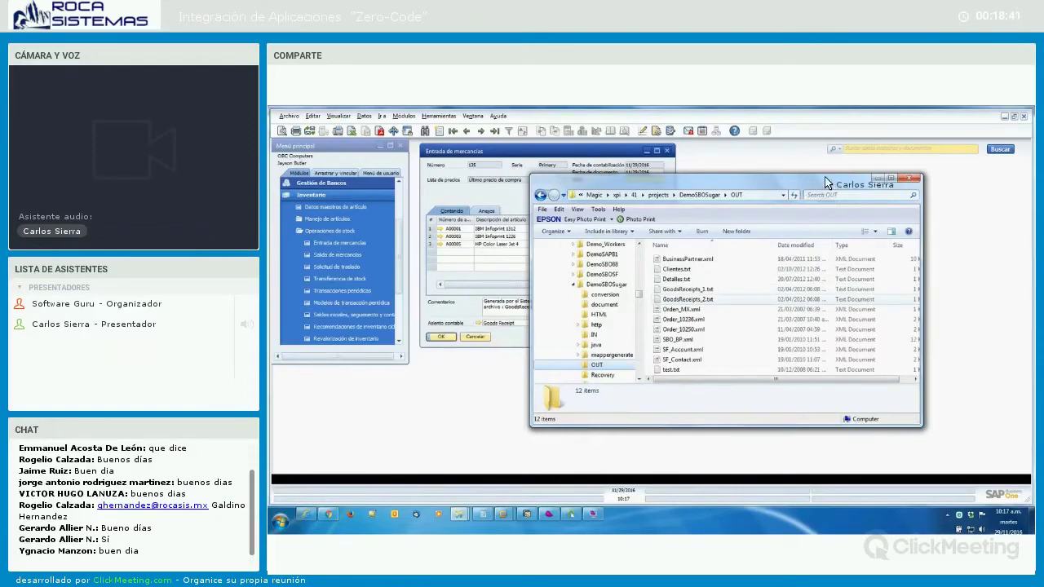
left_click(877, 177)
left_click_drag(511, 133, 845, 188)
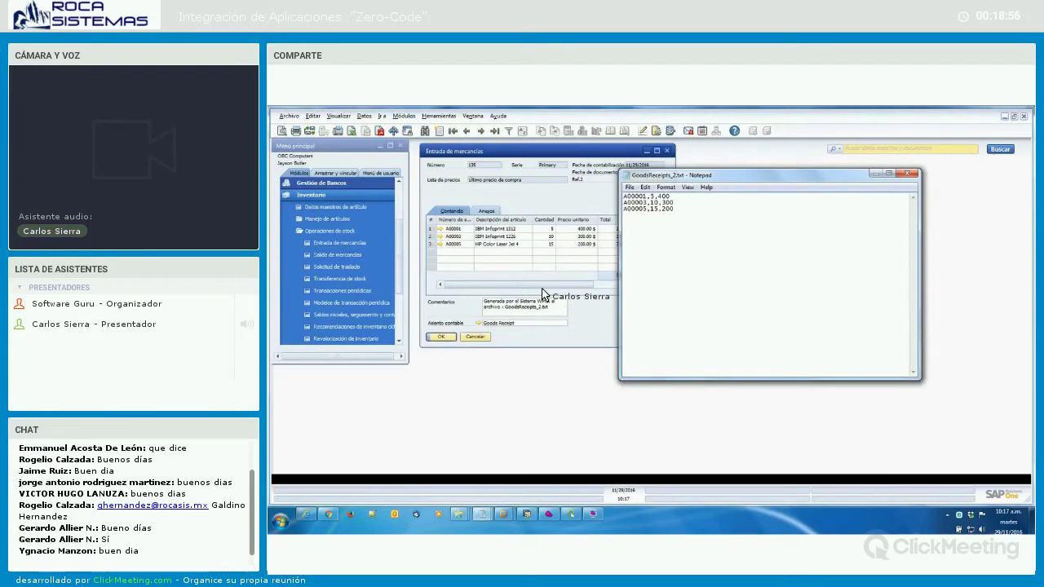
left_click(911, 175)
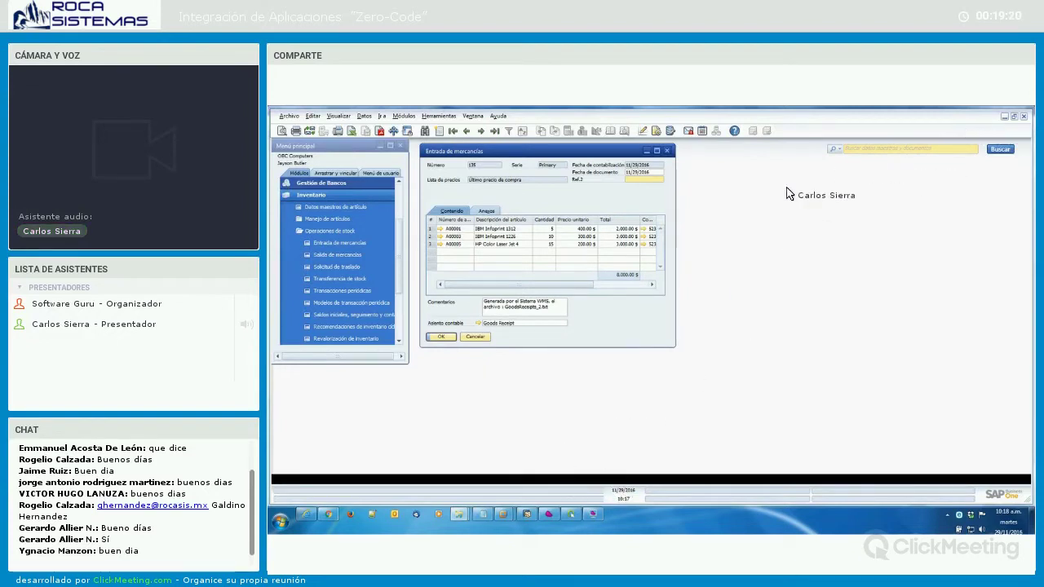
key("Escape")
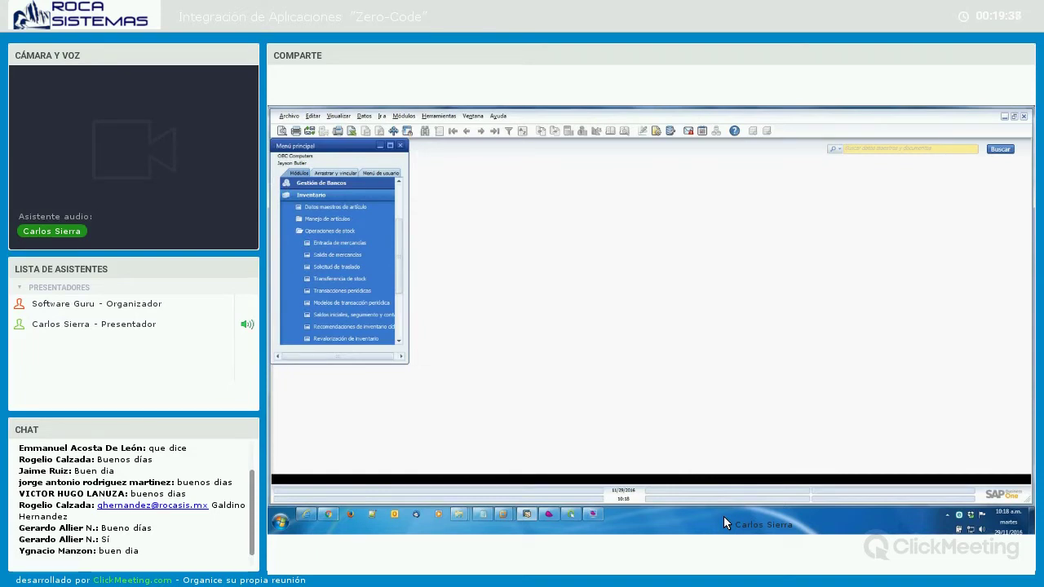
left_click(947, 516)
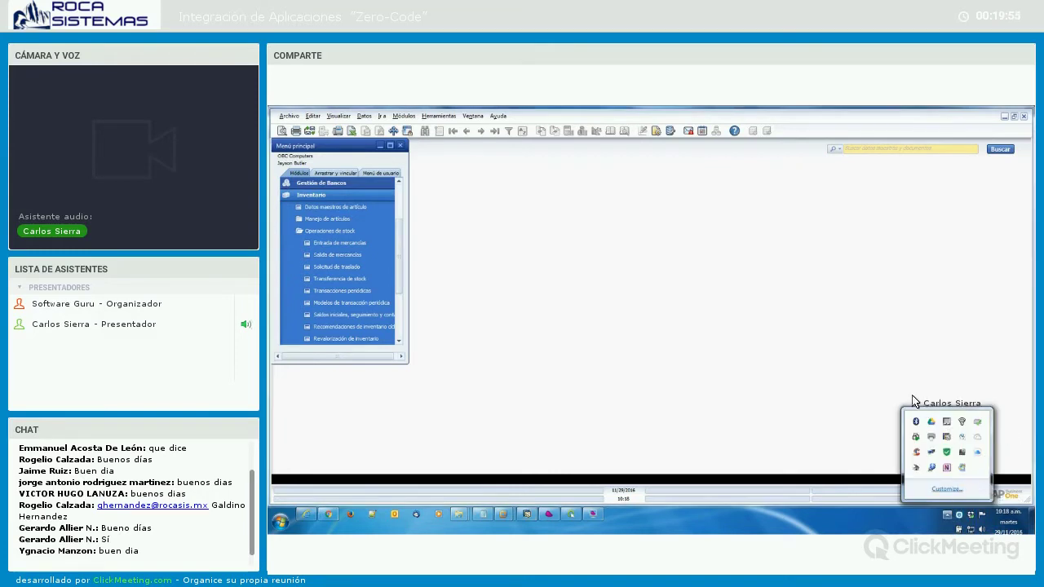
left_click(857, 528)
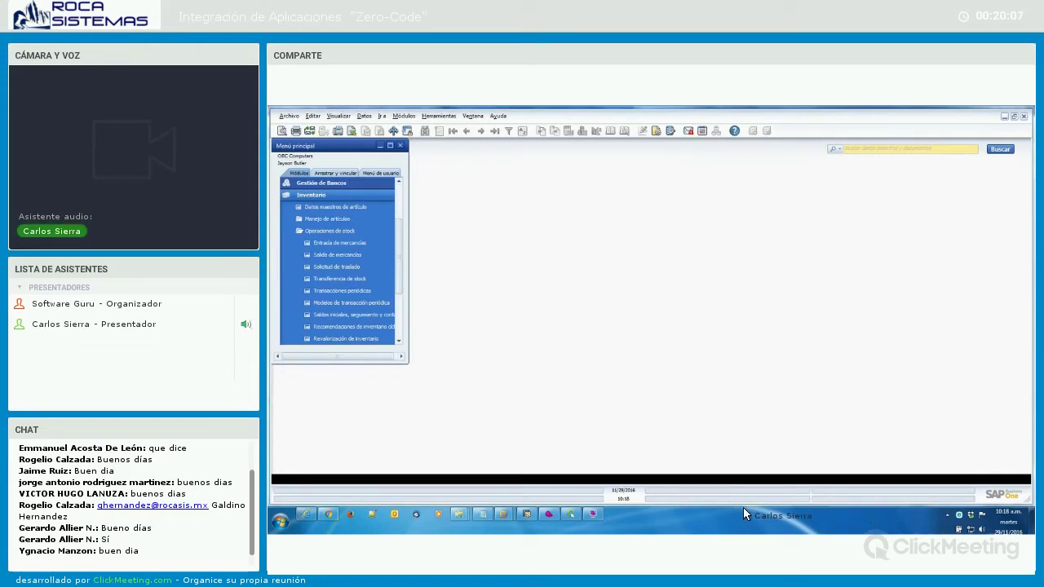
left_click(949, 514)
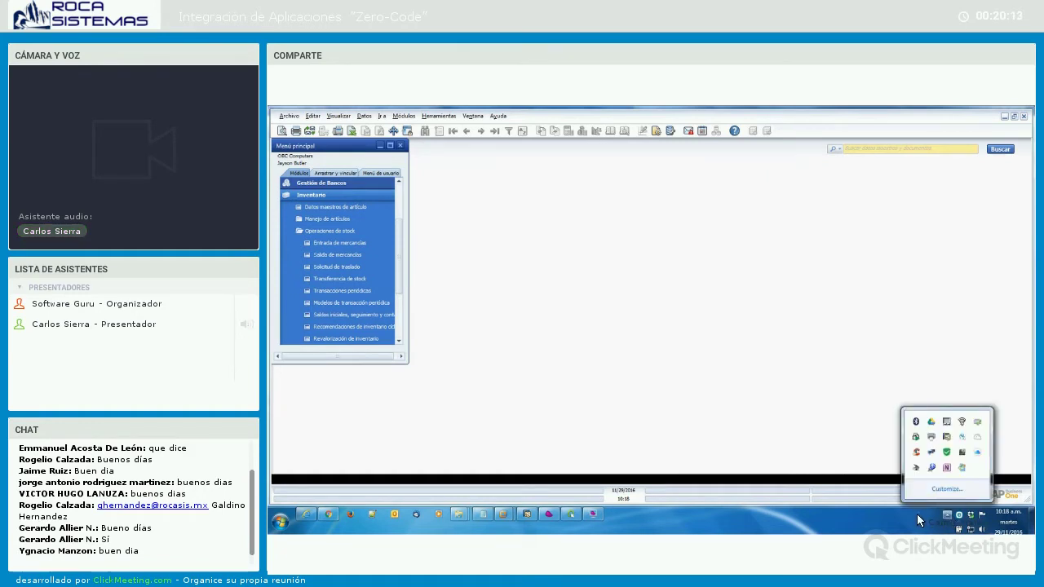
left_click(918, 516)
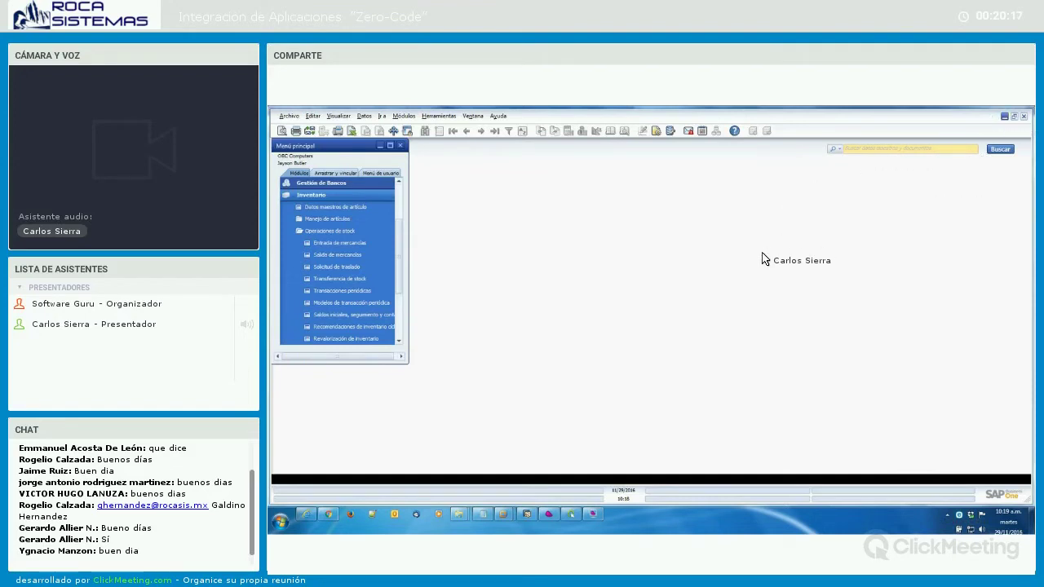
- Switch to the Magic xpi Monitor, clear it away to reach the desktop, and open the UniPaaS - XPA folder
key("alt+Tab")
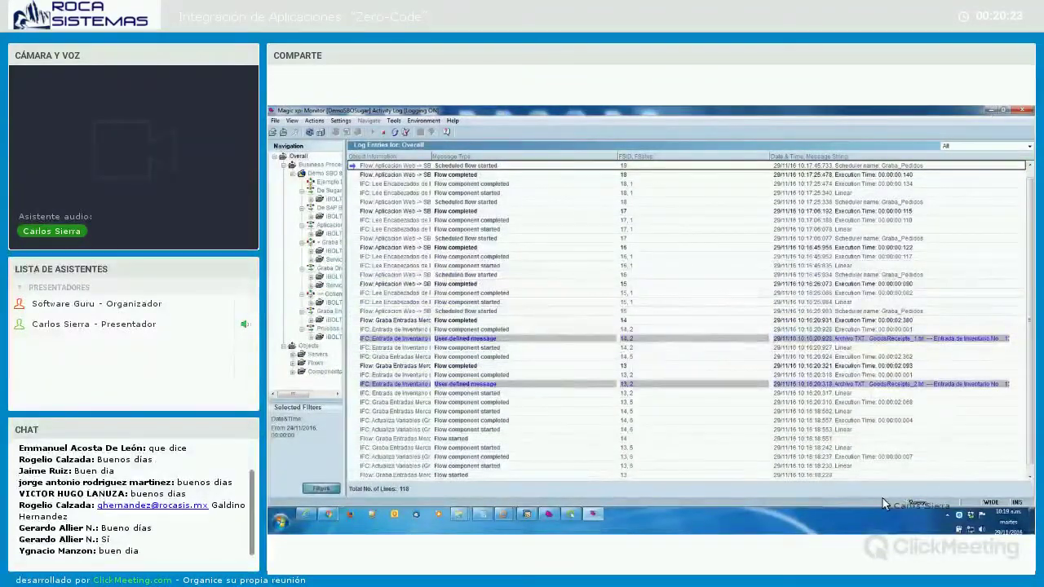
key("alt+F4")
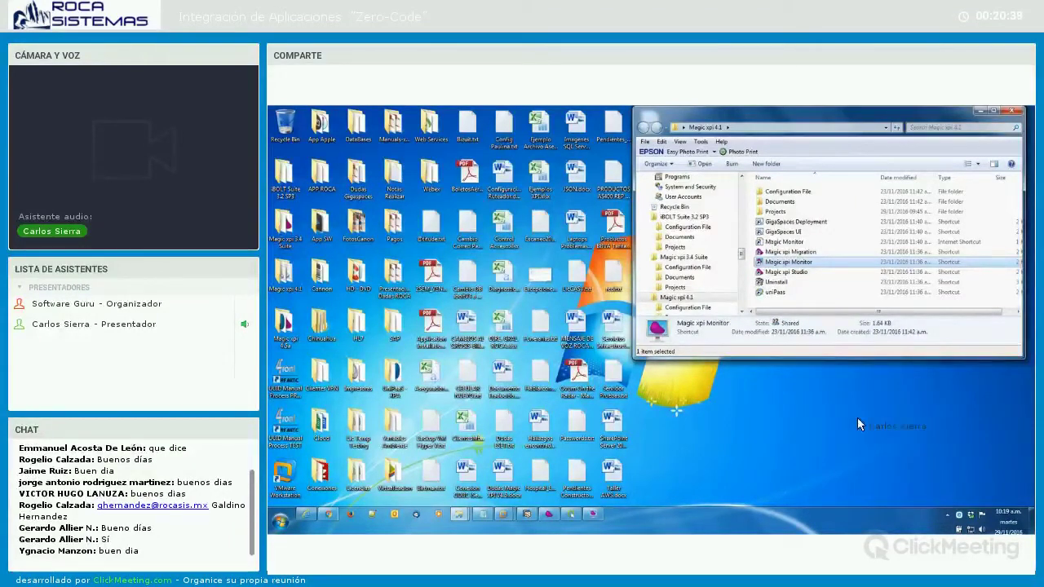
left_click(381, 143)
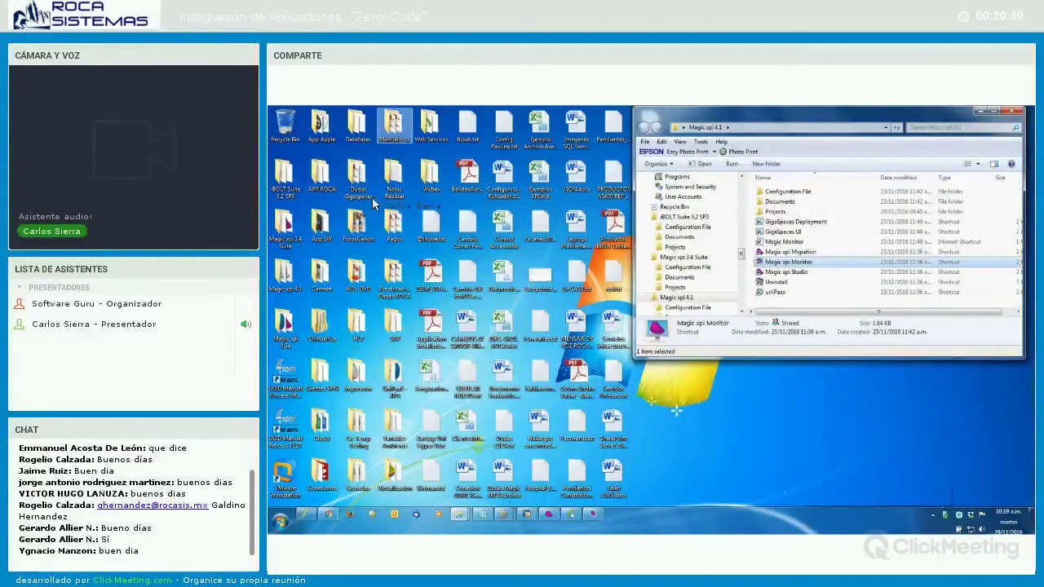
left_click(395, 371)
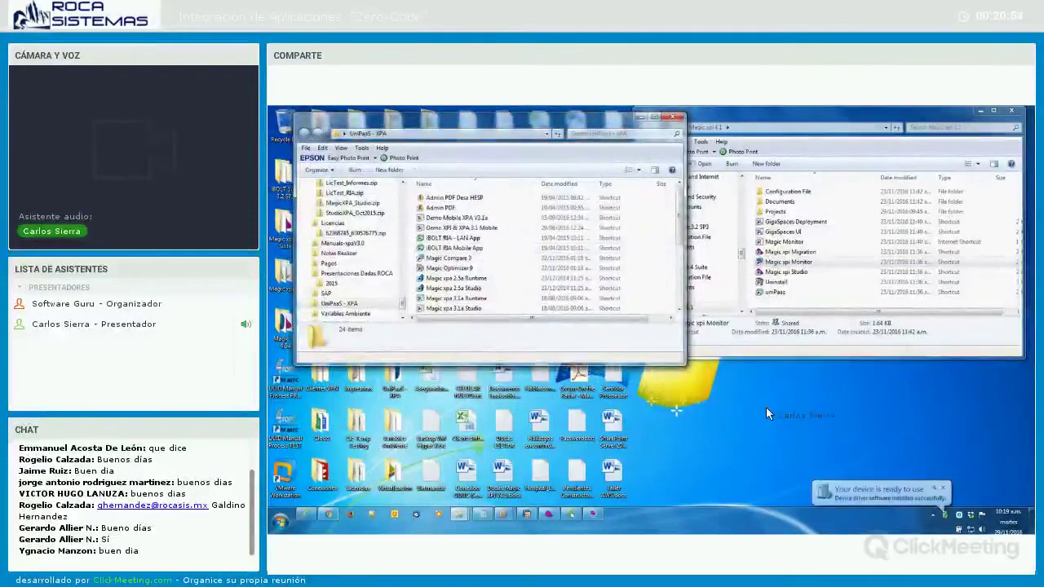
- Check the connected device's driver installation status and try to launch Windows Mobile Device Center
left_click(886, 499)
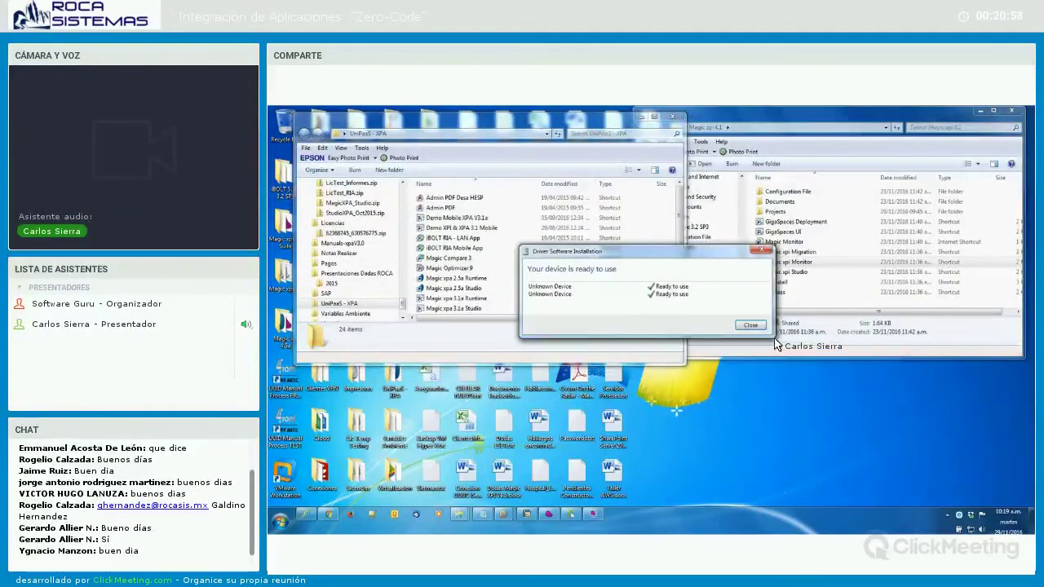
left_click(945, 517)
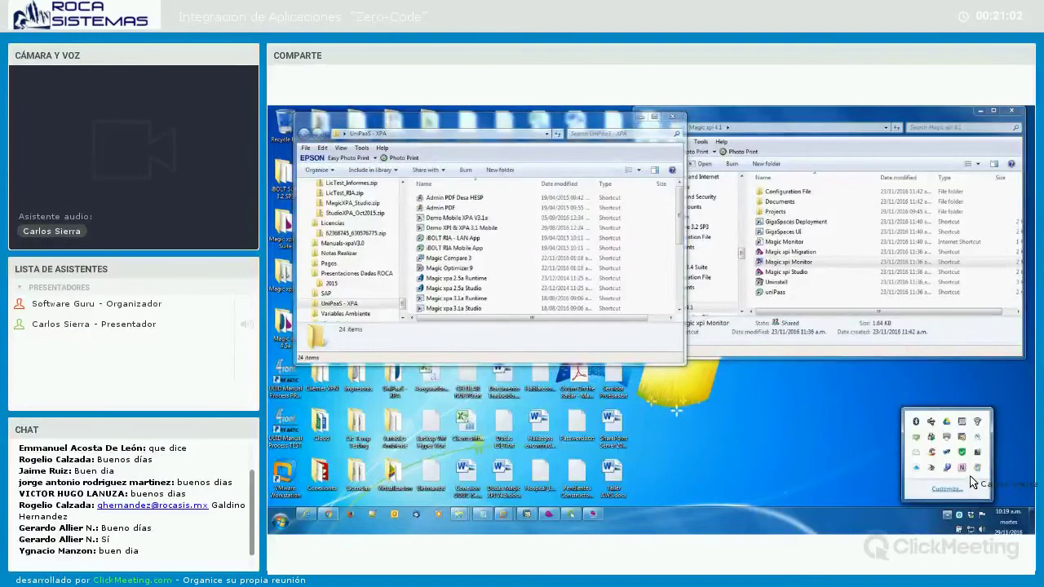
left_click(277, 524)
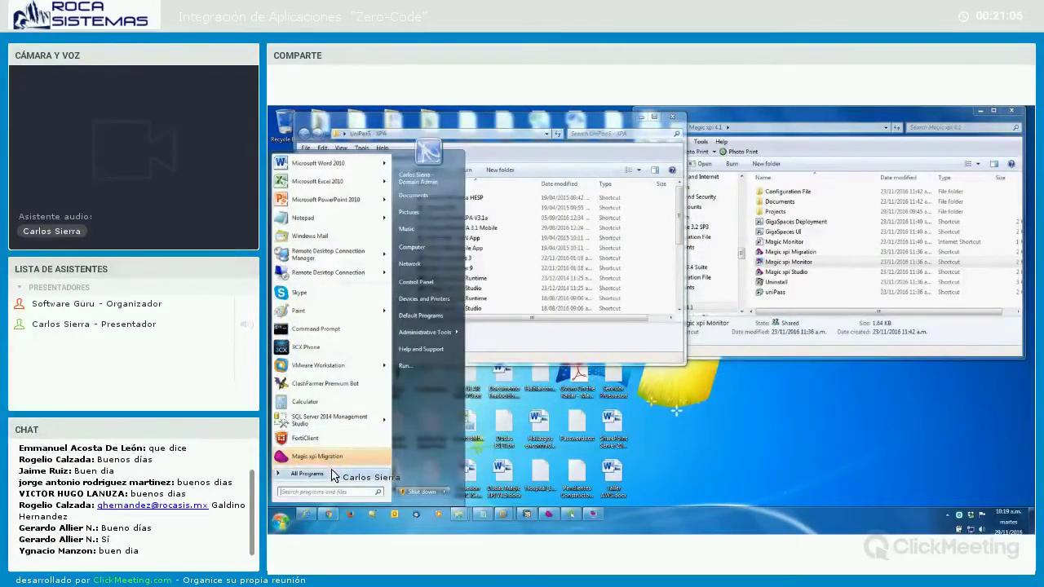
left_click(332, 475)
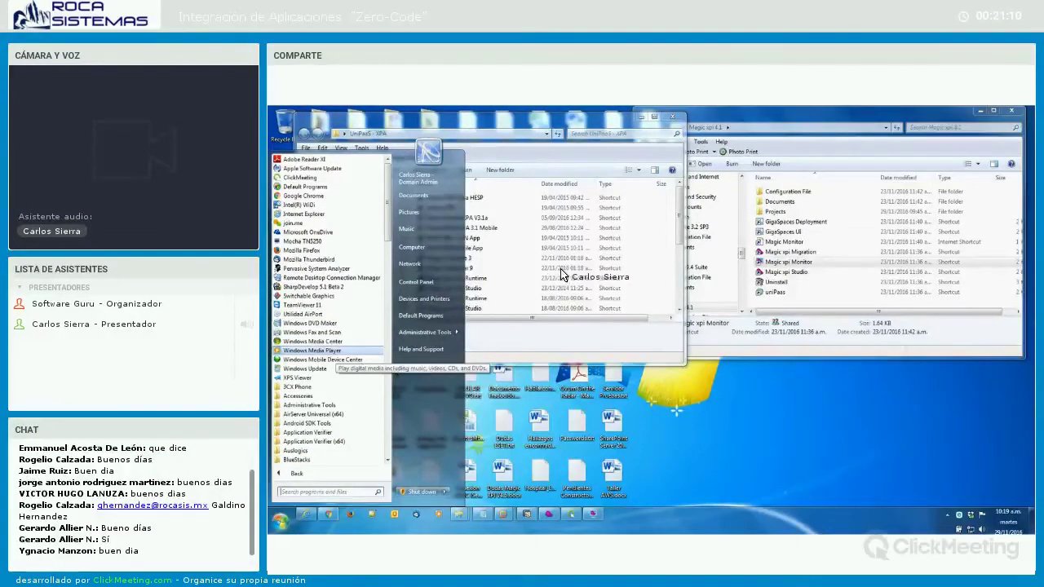
key("Down")
key("Return")
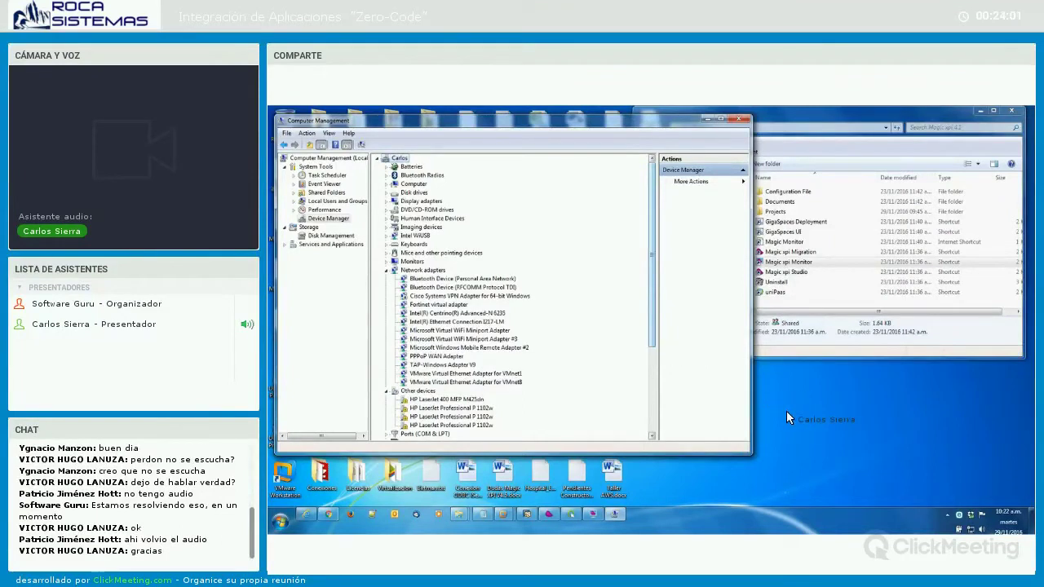
left_click(944, 513)
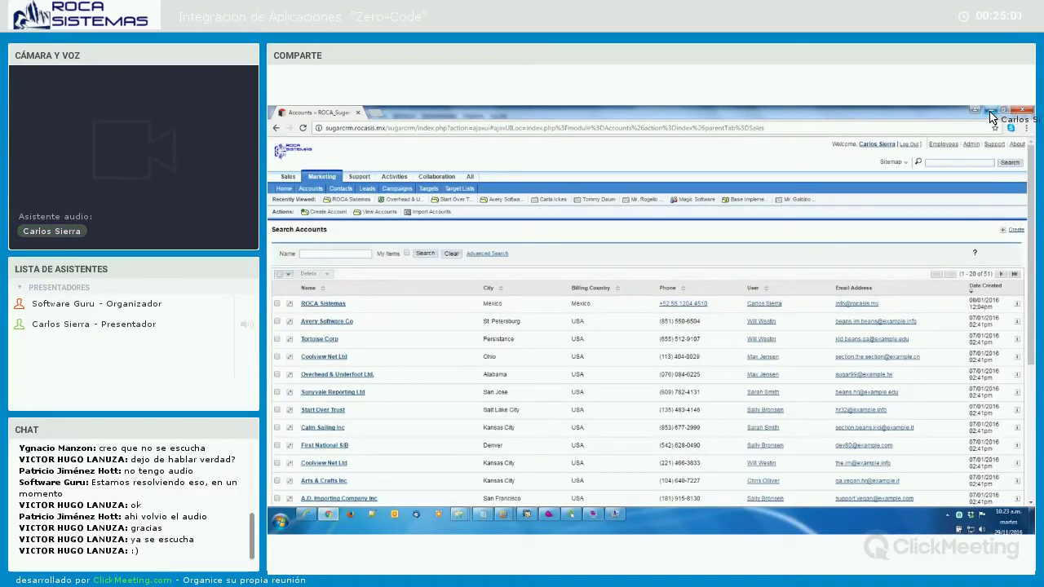
- Bring up SAP Business One, connect the mobile device without setting it up in Windows Mobile Device Center, and close that window
left_click(573, 514)
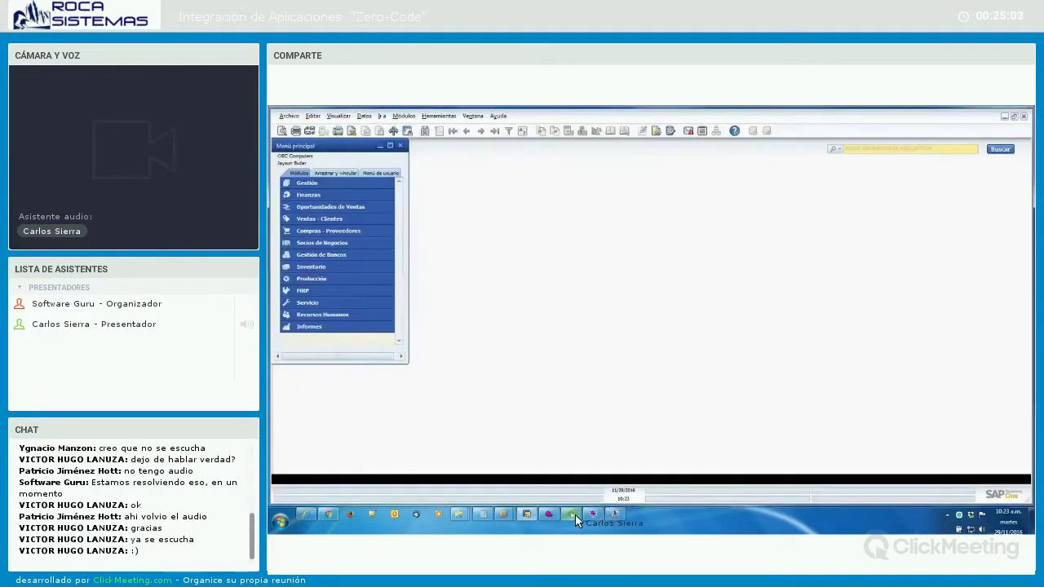
key("super")
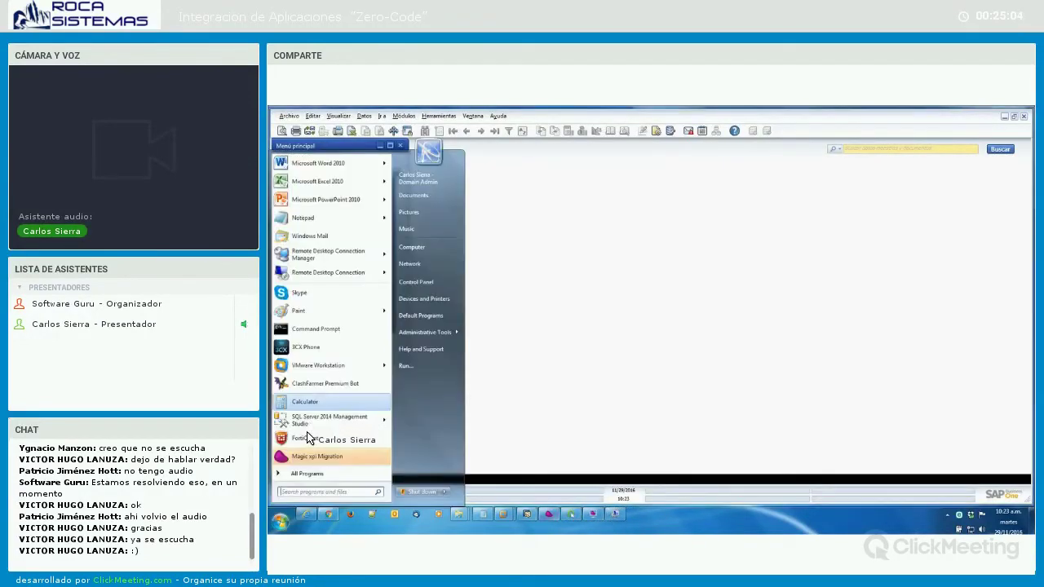
left_click(302, 474)
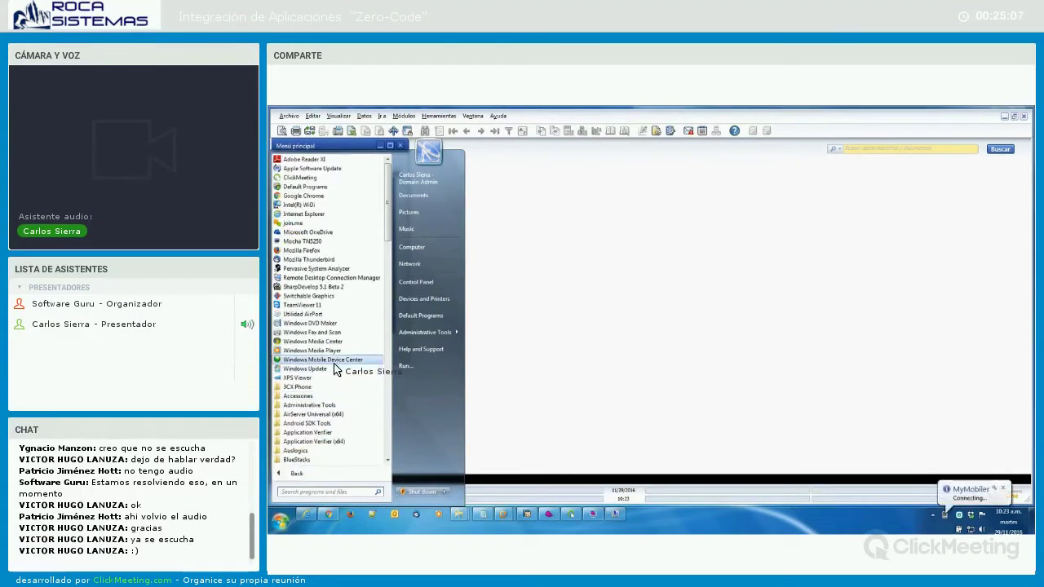
left_click(330, 361)
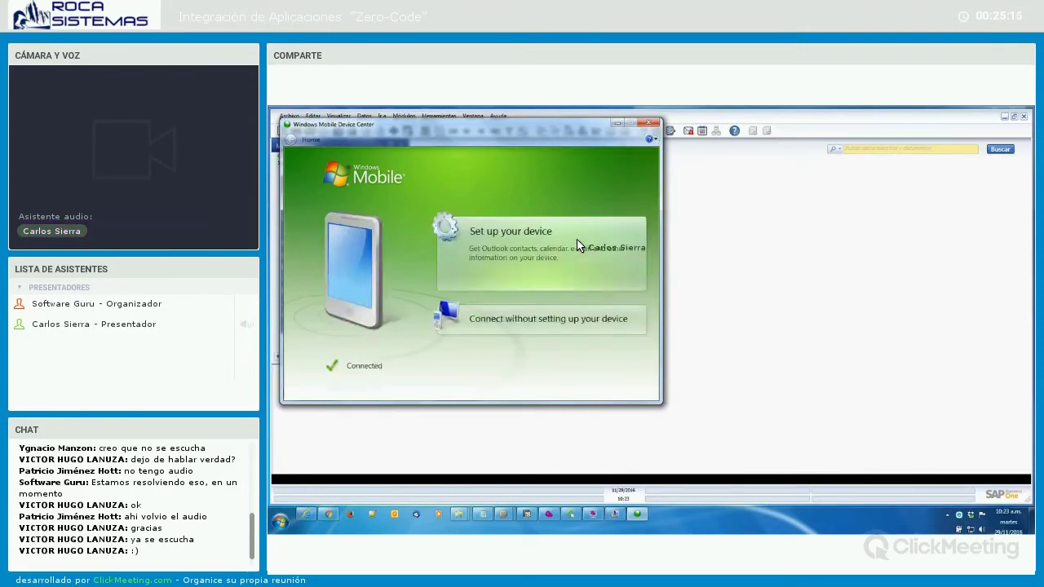
left_click(562, 331)
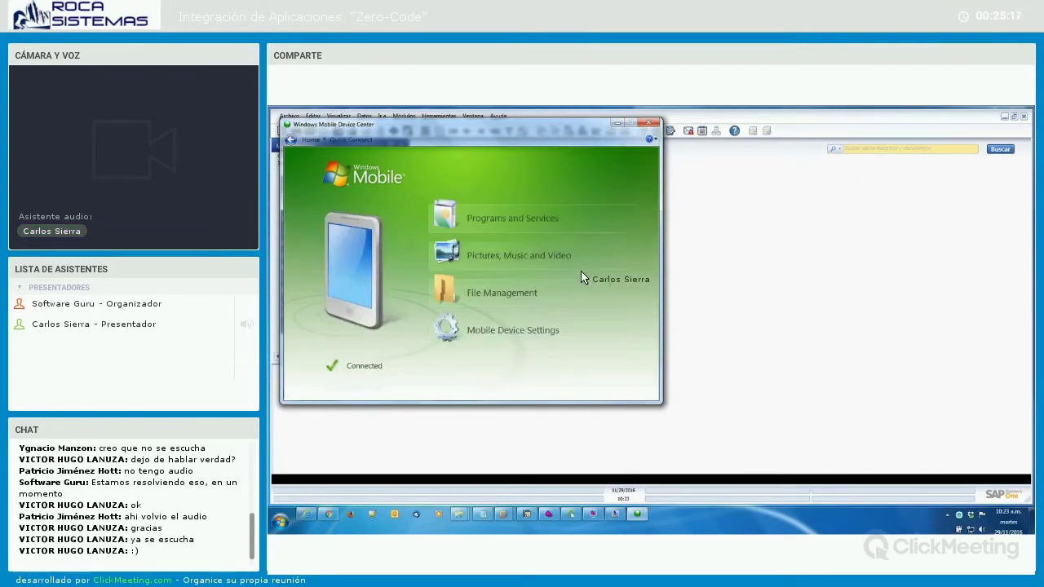
left_click(646, 126)
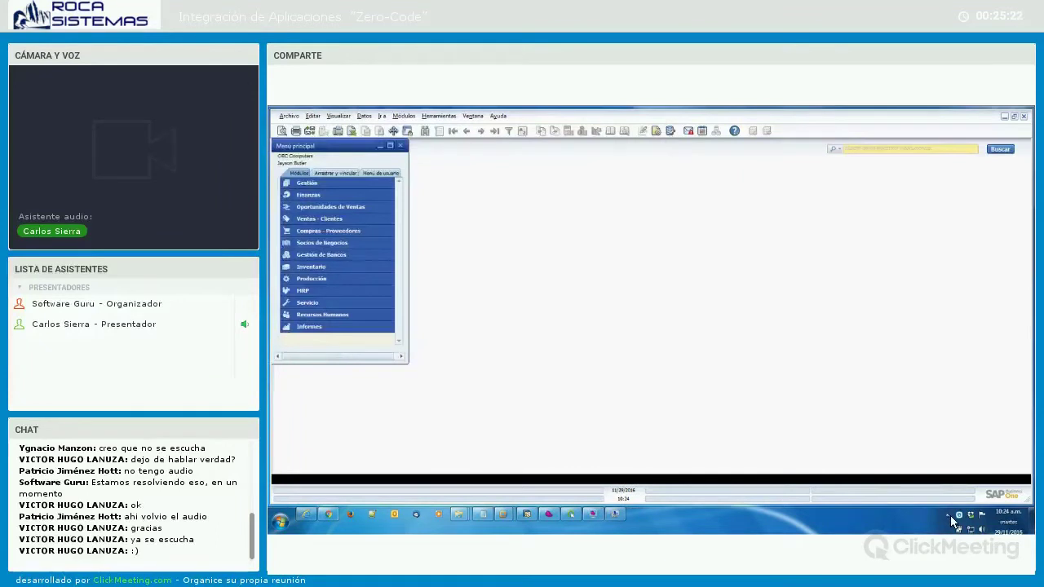
- Display the mobile device's screen through MyMobiler and start adding an order from the Menu Mobile app
left_click(947, 515)
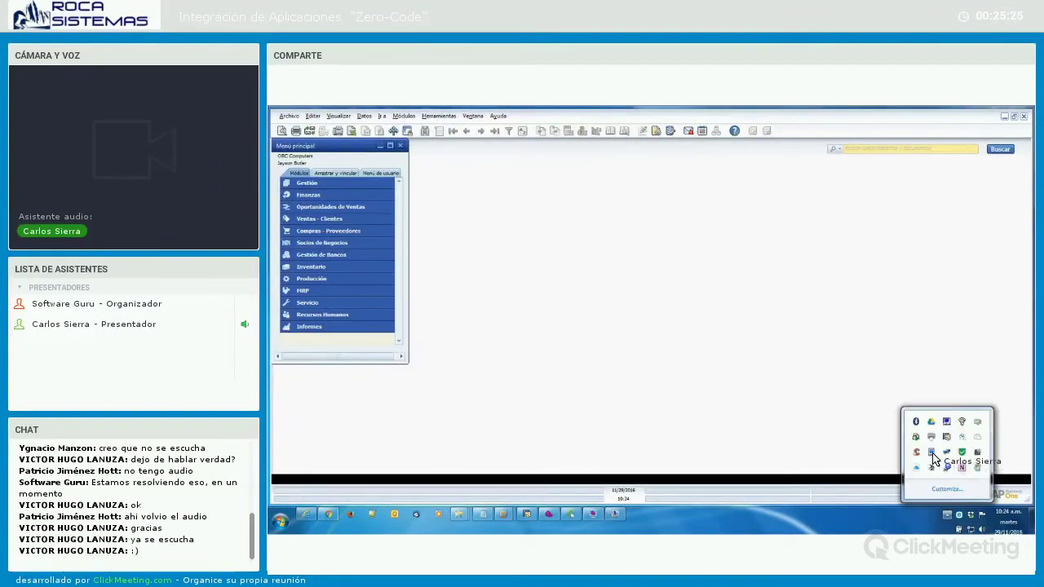
left_click(932, 451)
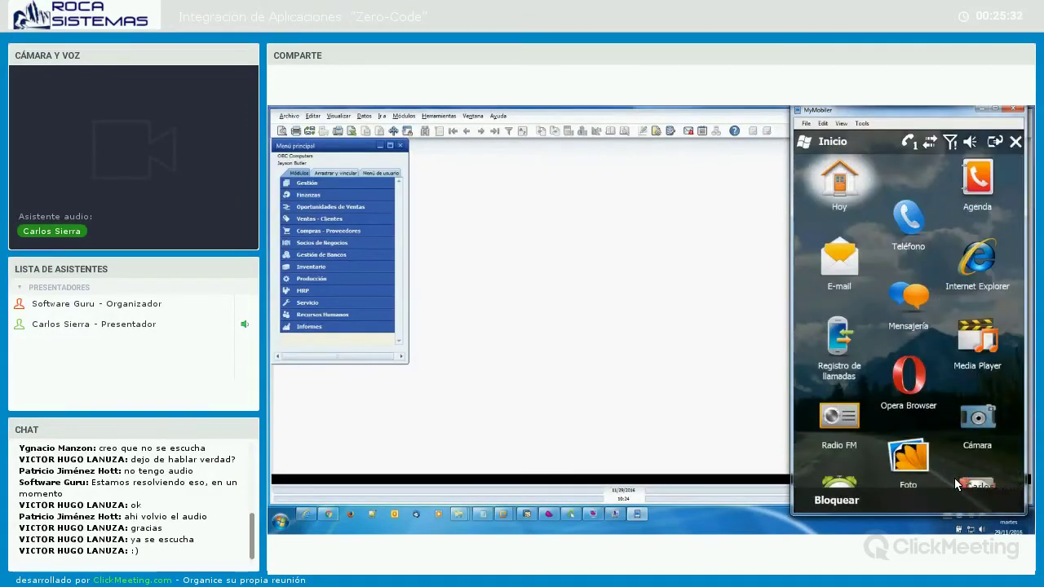
scroll(958, 485, "down", 3)
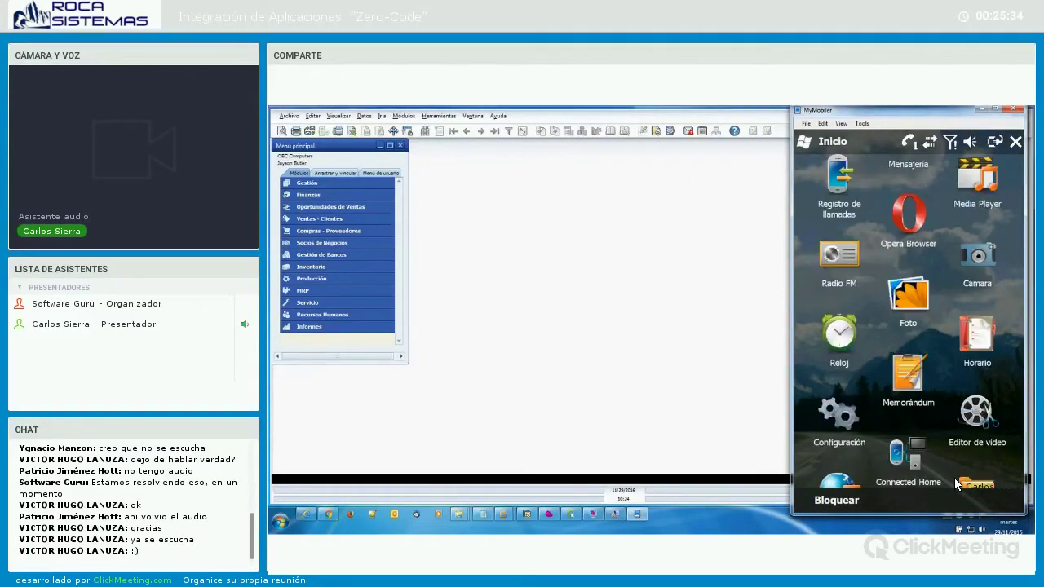
scroll(957, 484, "down", 5)
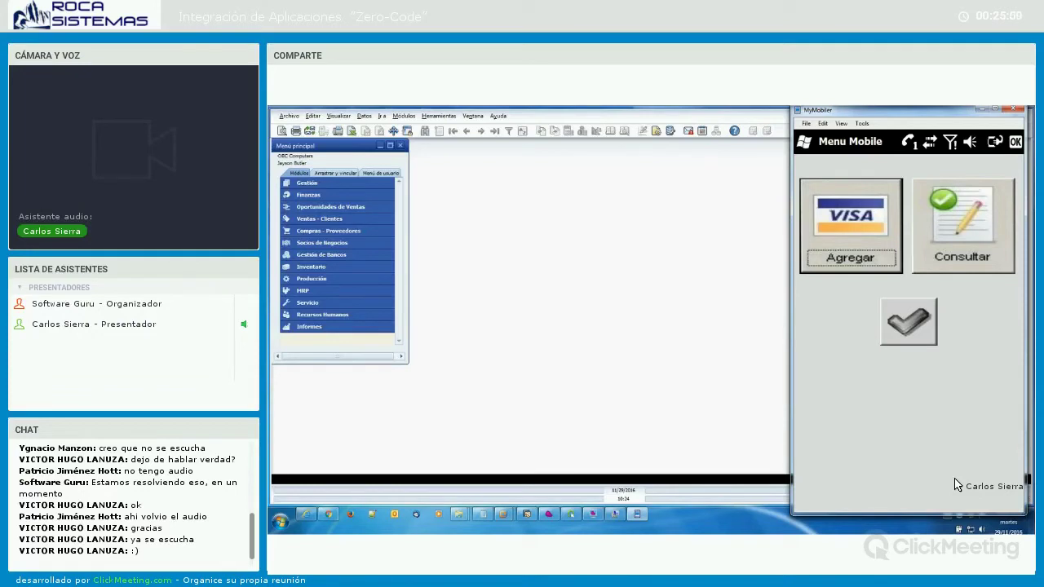
key("Return")
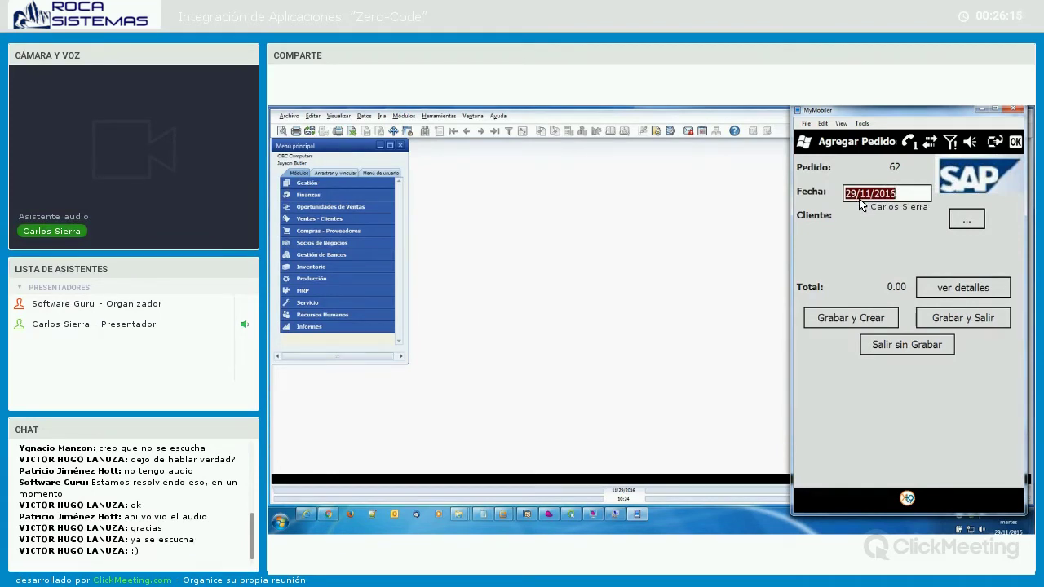
- Compare the first customer in the mobile order's catalogue with its business partner master data in SAP Business One, and cancel the catalogue
left_click(977, 225)
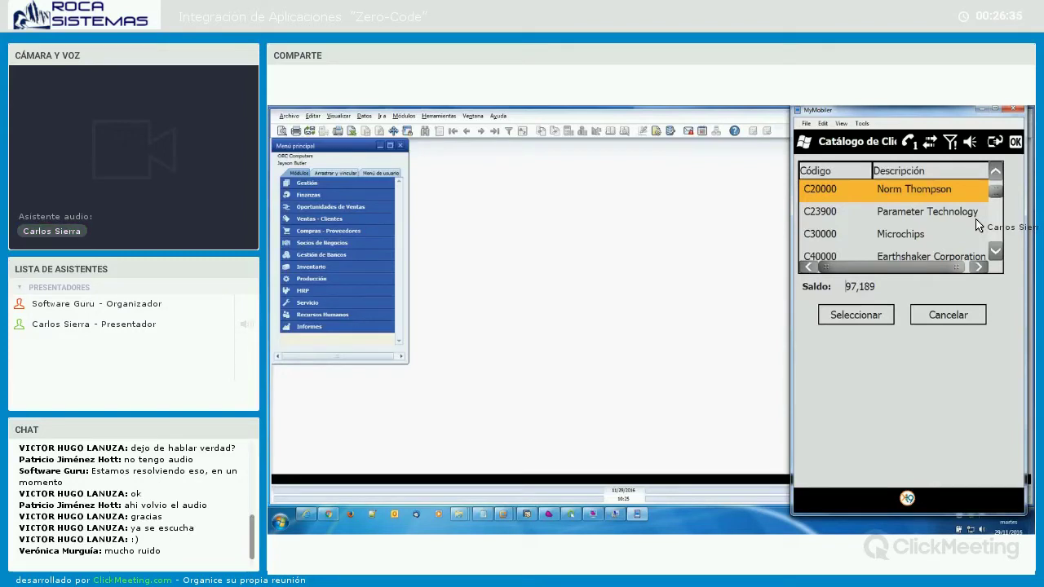
left_click(337, 242)
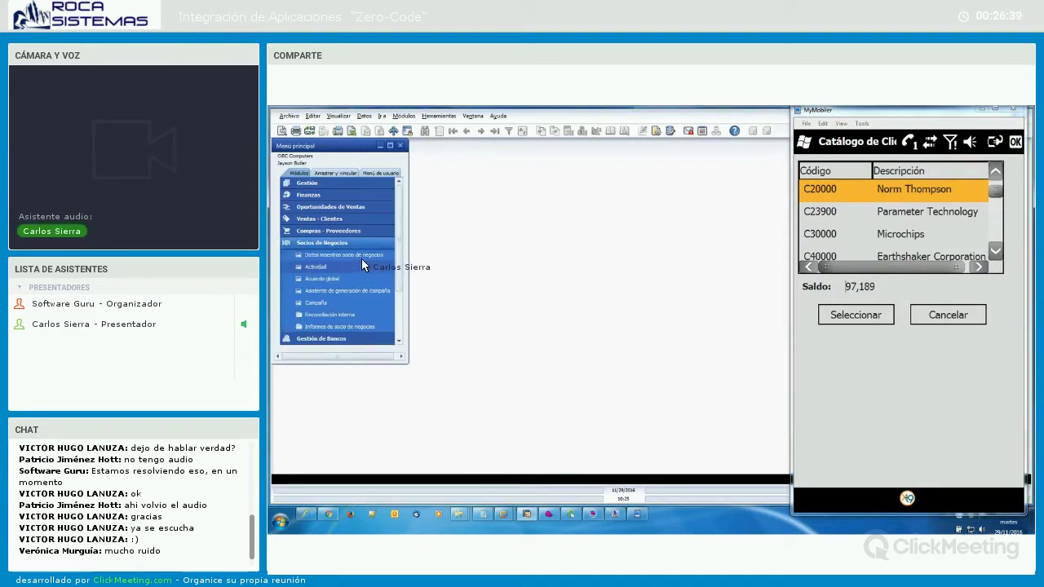
left_click(362, 256)
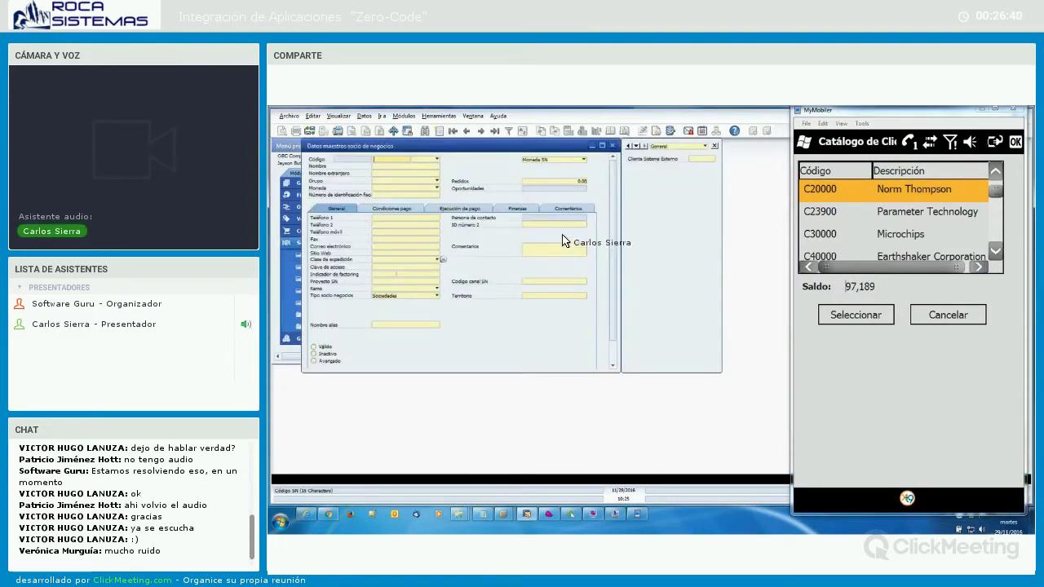
left_click(482, 131)
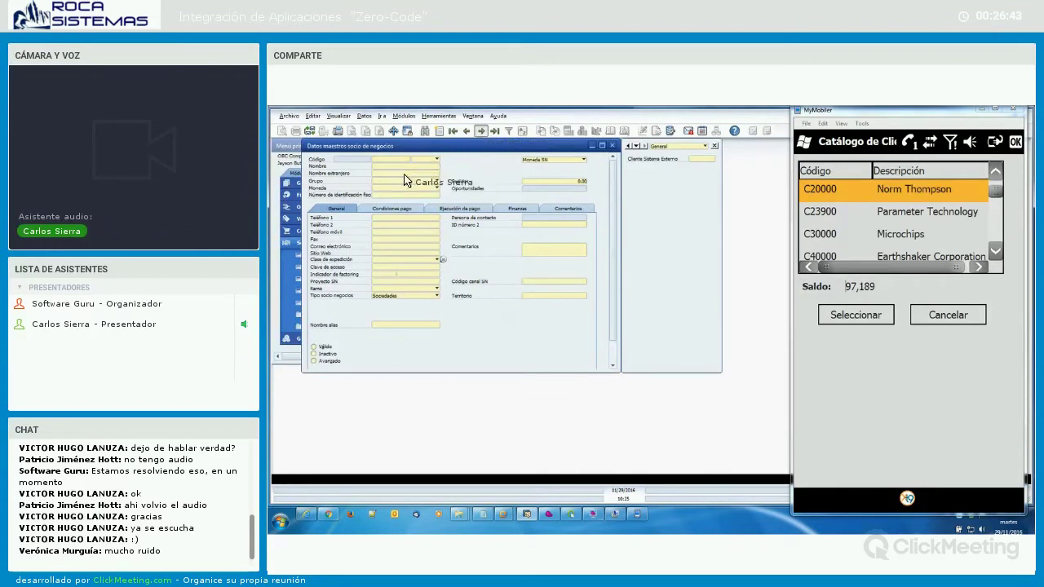
left_click(466, 132)
left_click(469, 134)
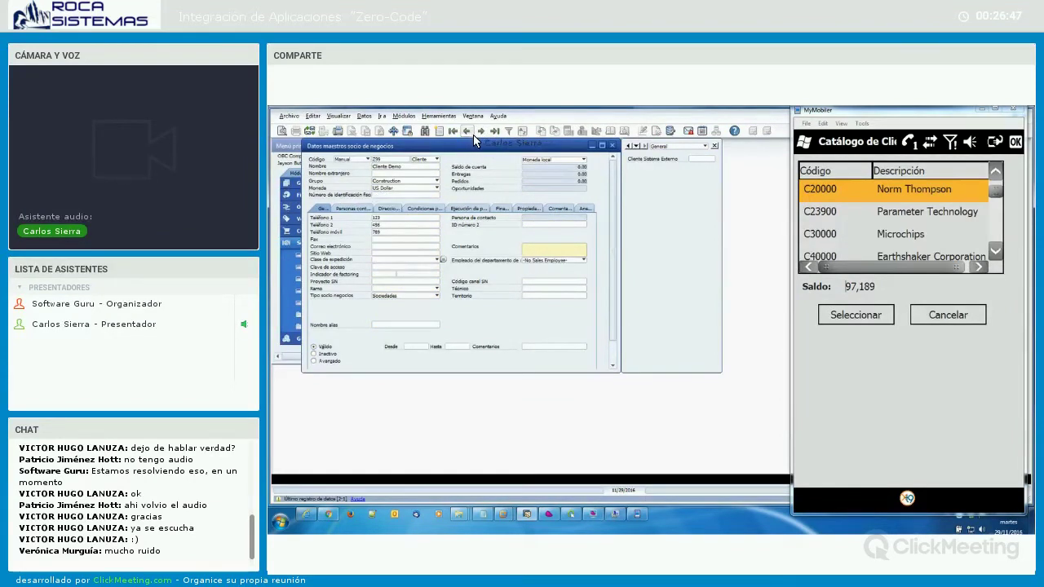
left_click(481, 132)
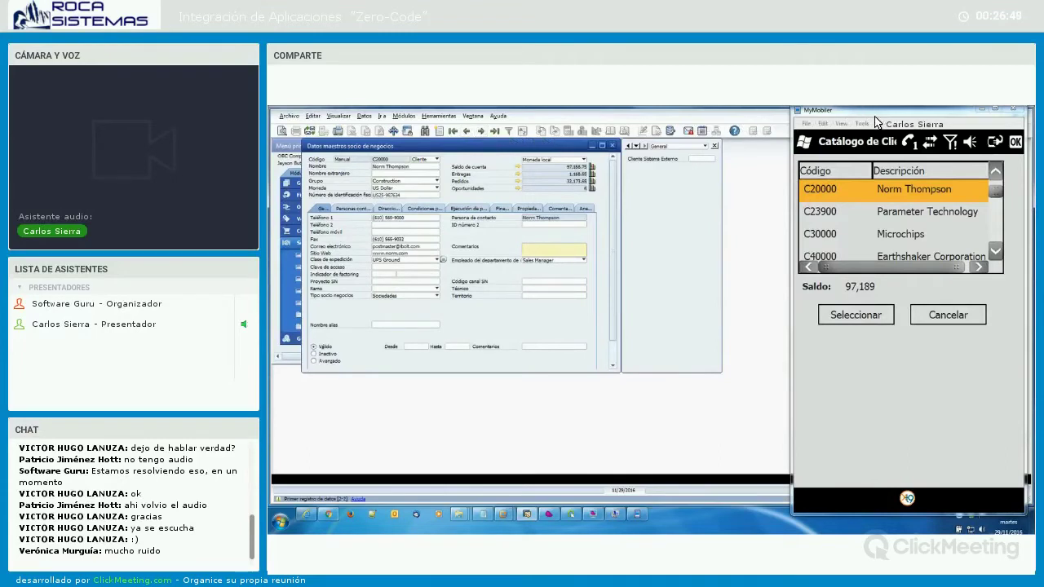
left_click(960, 317)
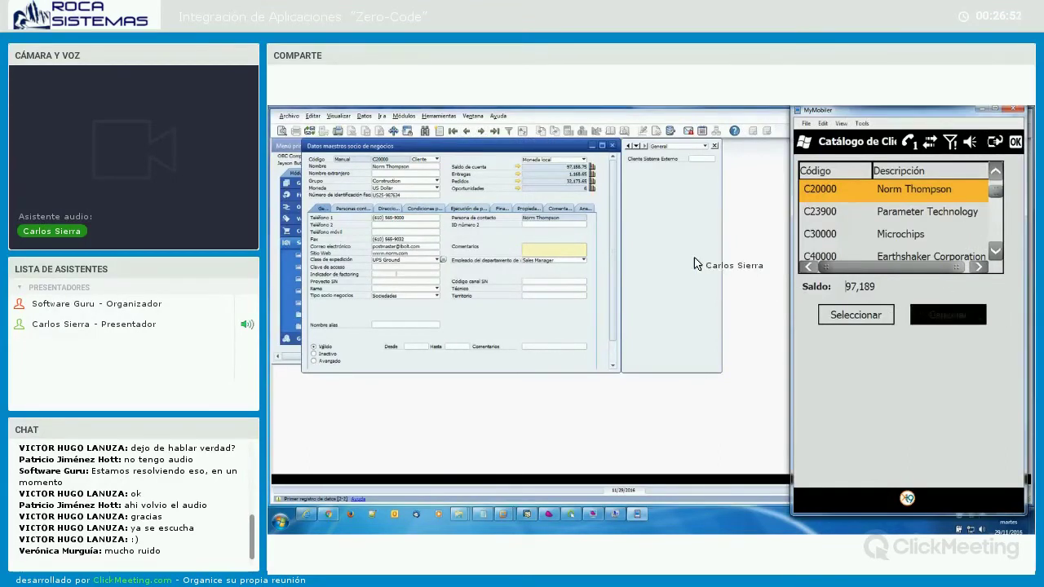
- Create a customer in SAP Business One with its code, name and contact details, and save and exit the mobile order for that customer
left_click(440, 132)
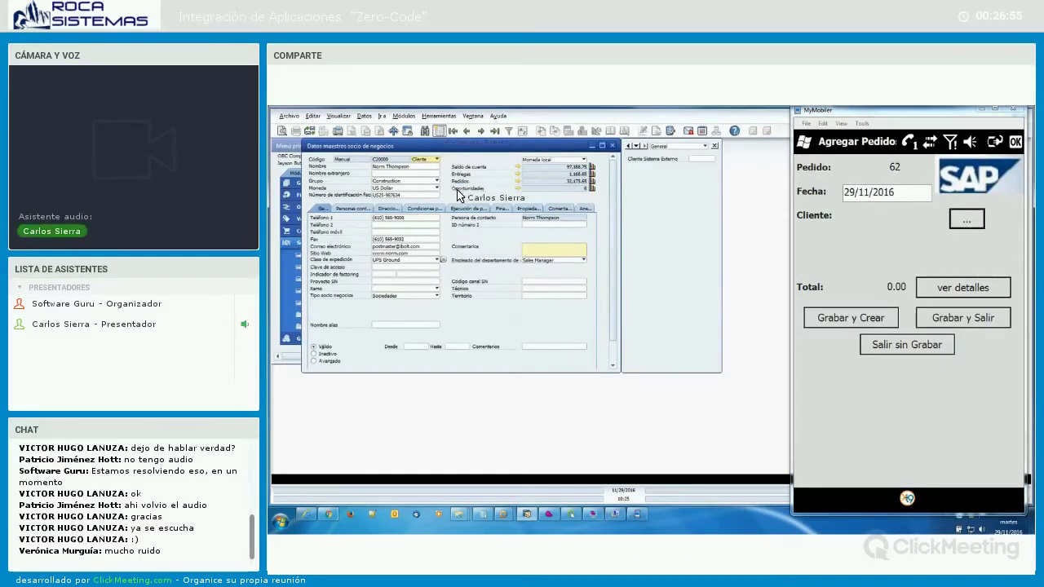
type("C01")
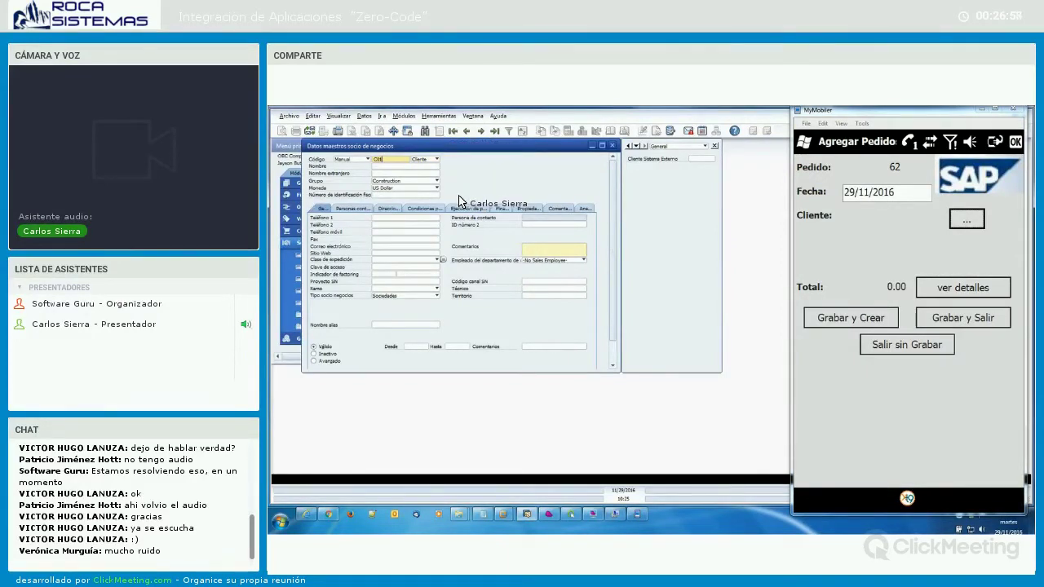
key("Tab")
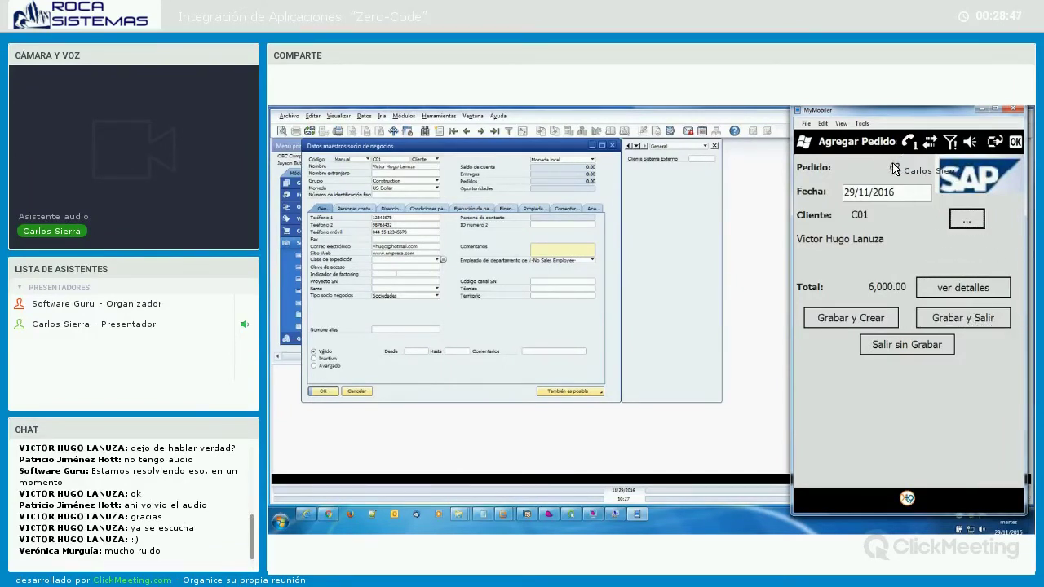
left_click(963, 320)
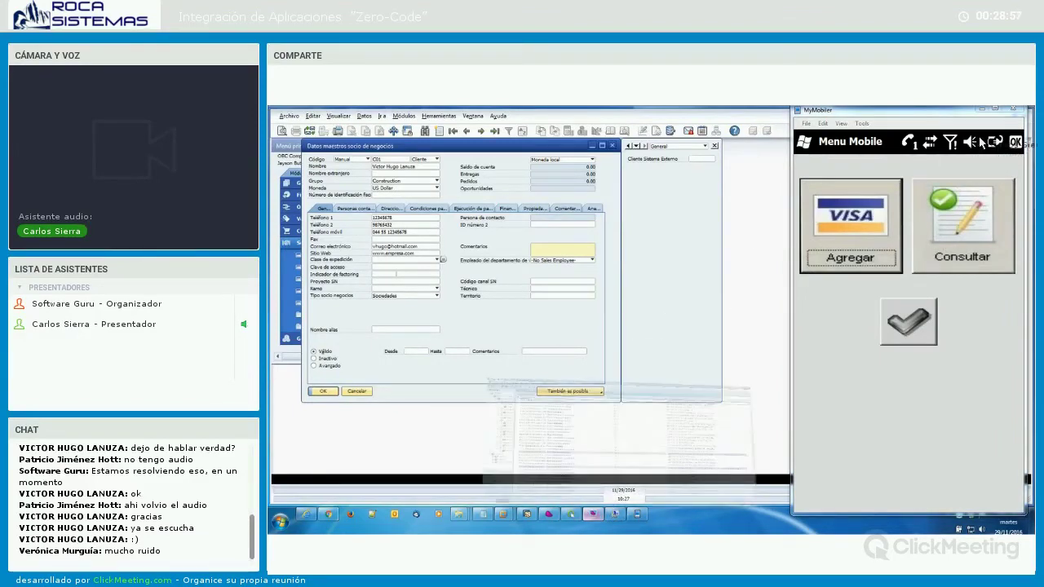
- Switch to the Magic xpi Monitor and read the details of the user-defined message for the generated sales order (Orden de Venta Generada)
left_click(593, 514)
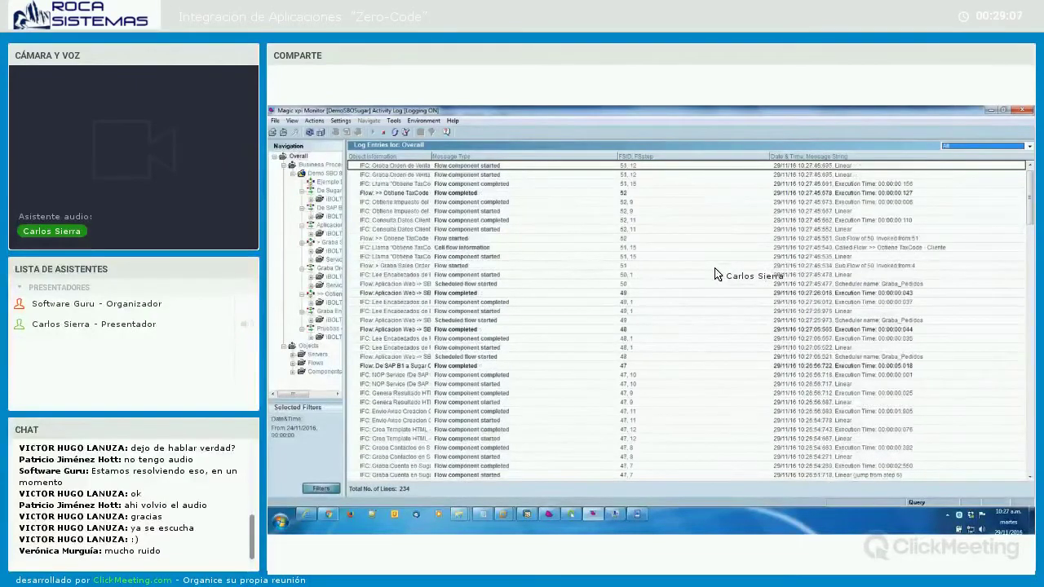
key("End")
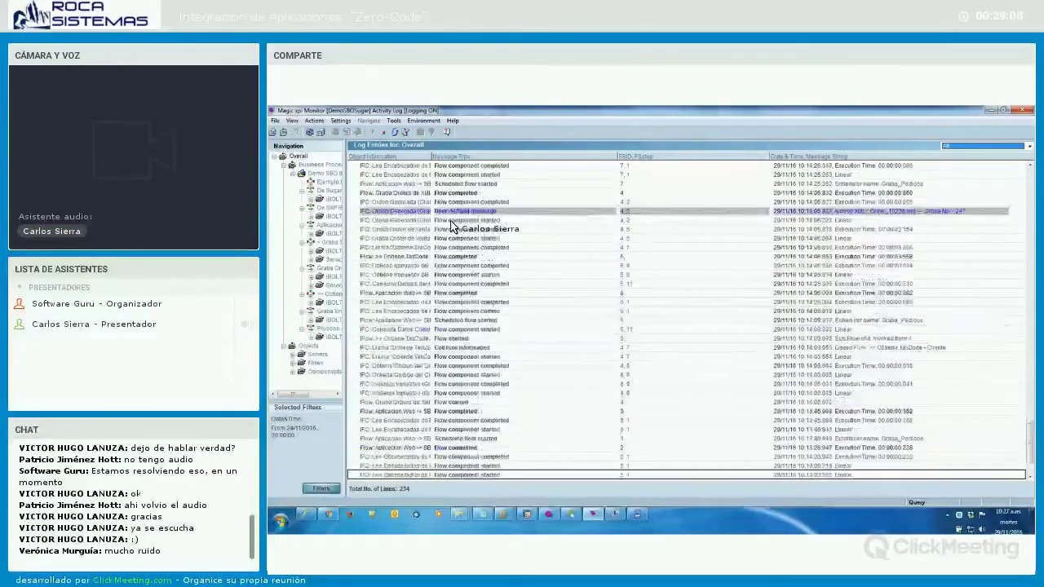
key("Home")
left_click(355, 202)
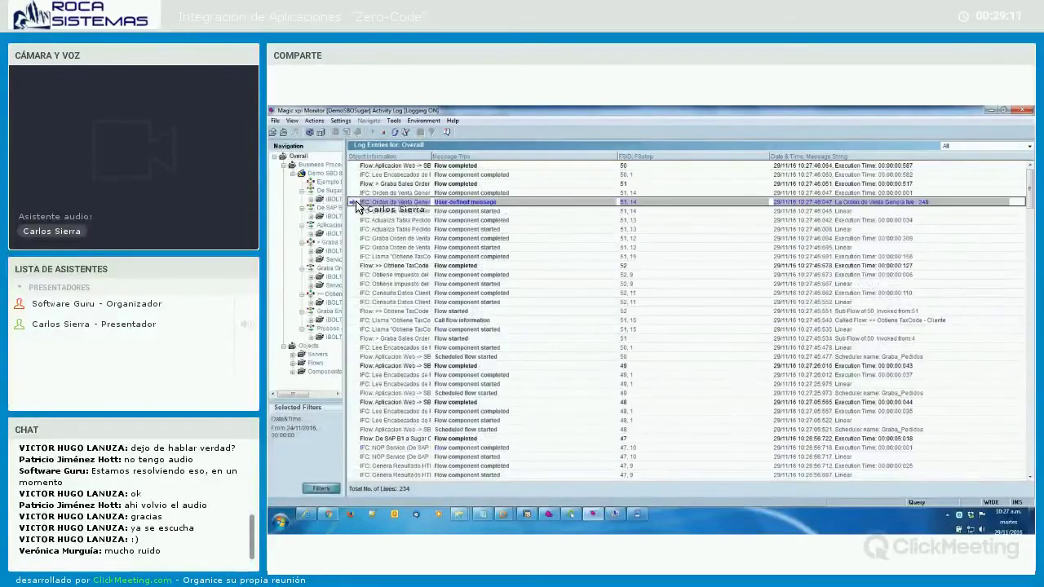
double_click(355, 204)
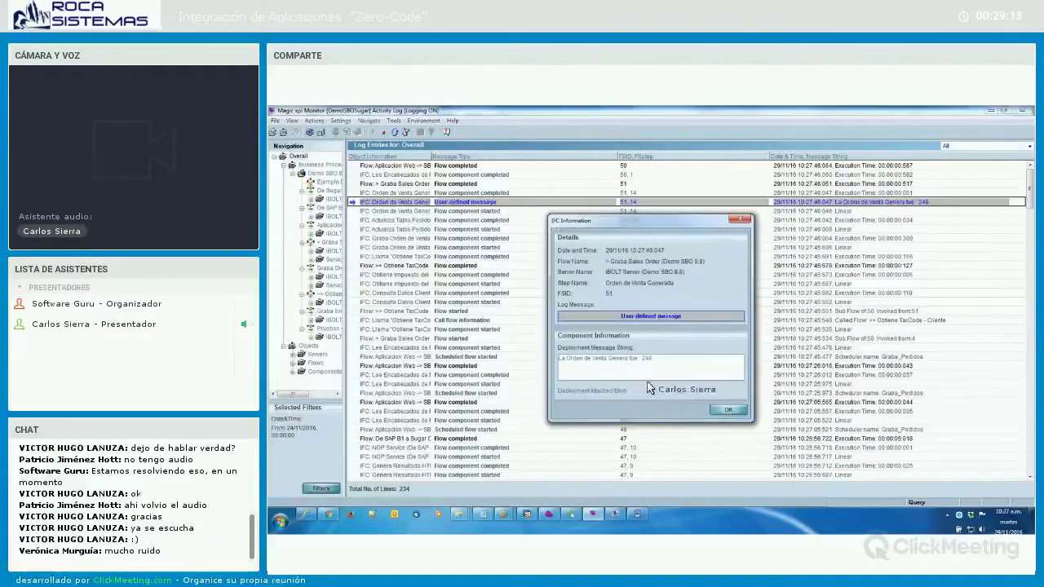
key("Return")
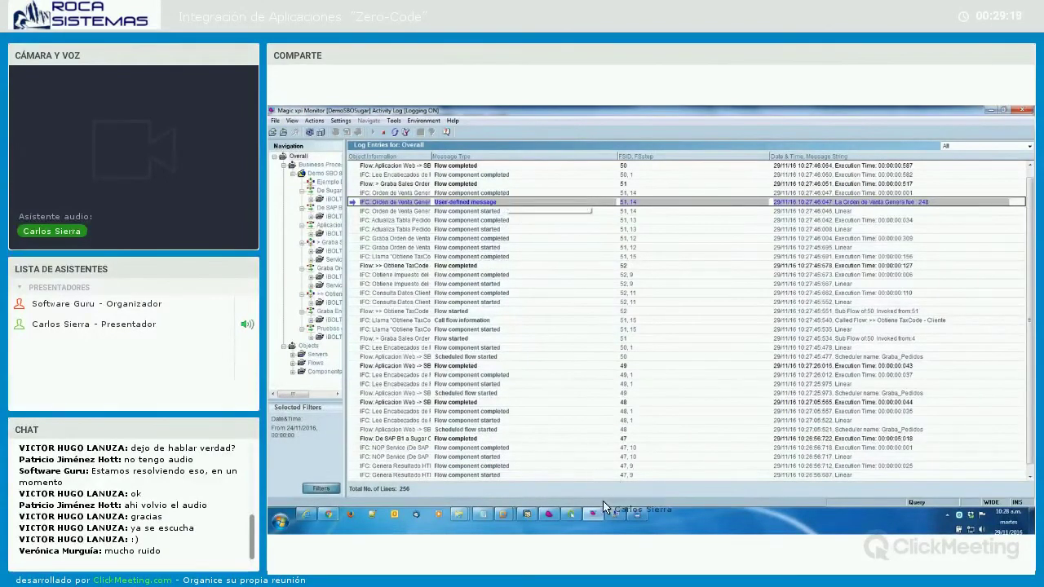
- Switch to SAP Business One and read the generated sales order (Orden de venta) with its web order number
mouse_move(585, 515)
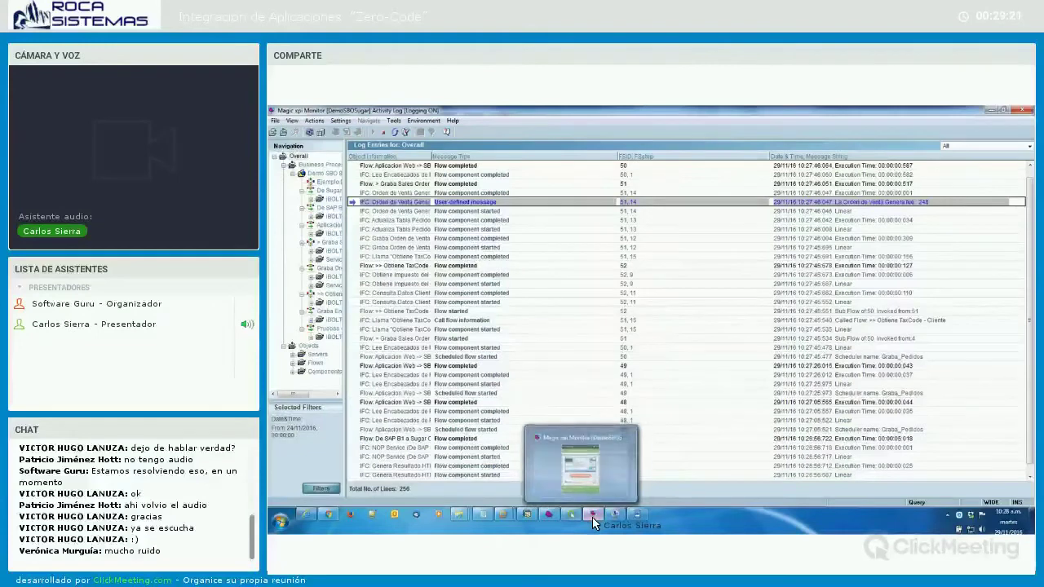
left_click(525, 517)
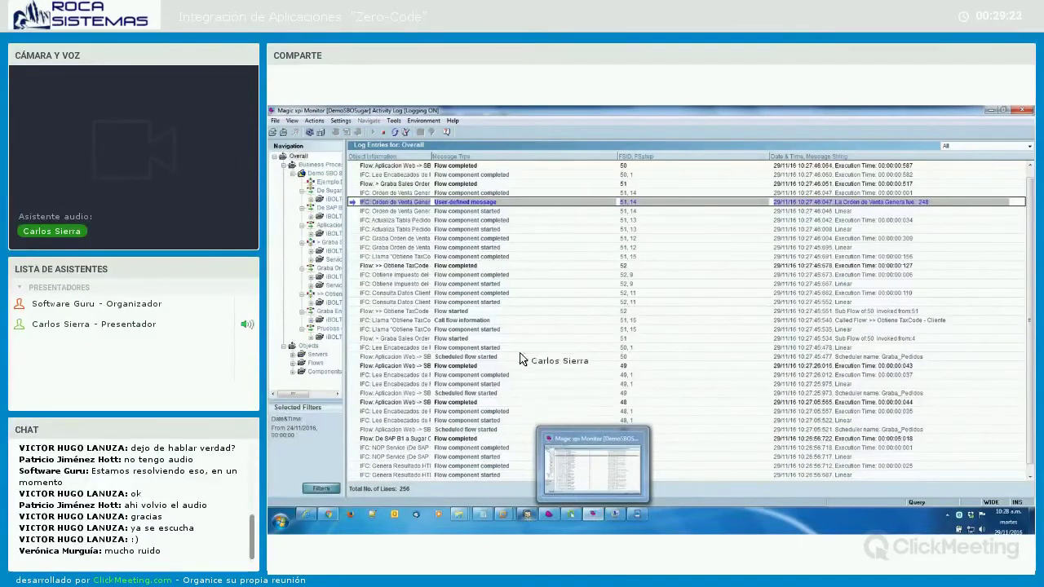
key("Escape")
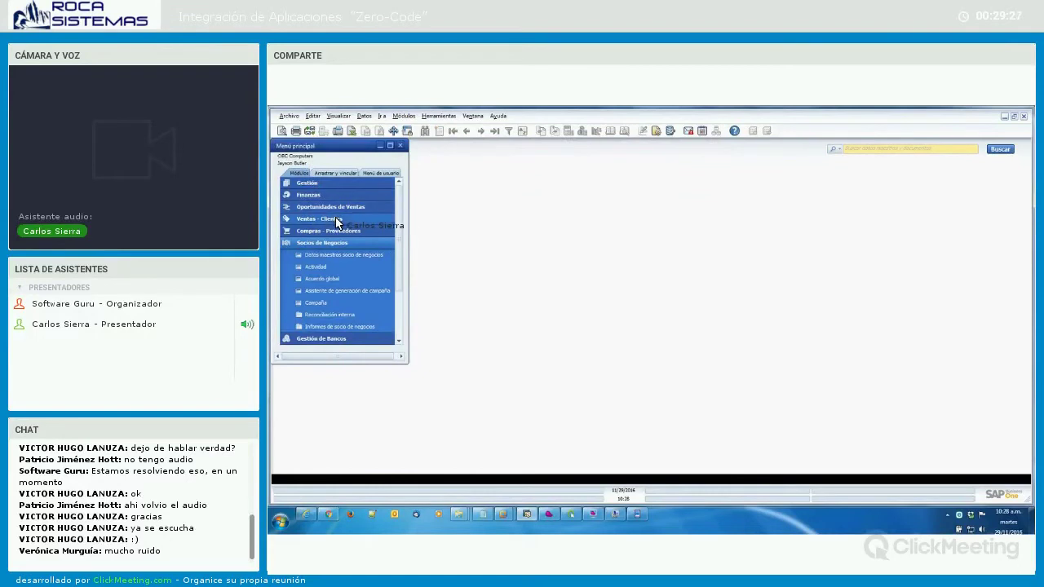
left_click(330, 218)
left_click(390, 206)
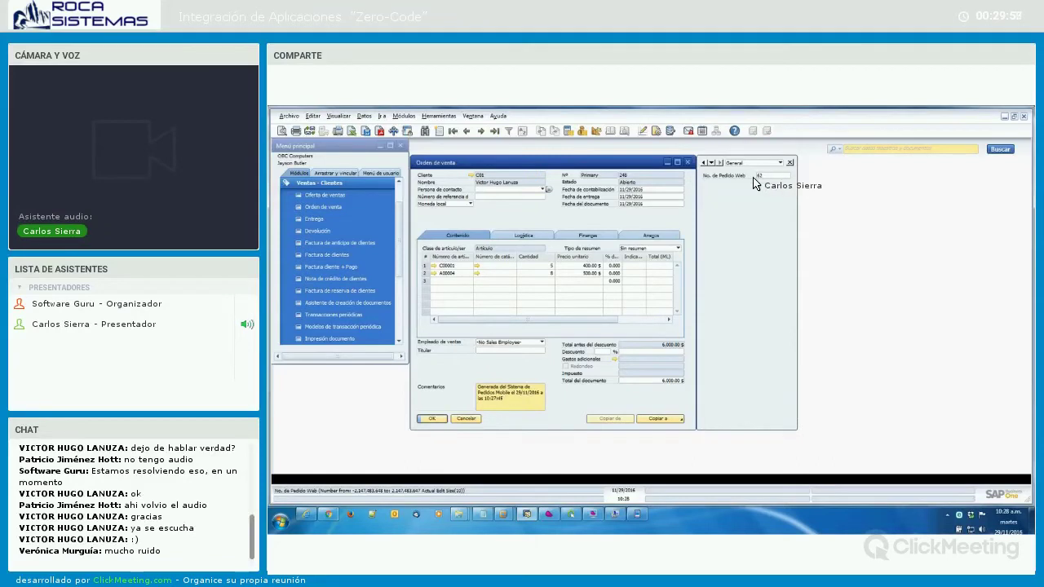
- Switch to SugarCRM in the browser, list the accounts and view the details of the newly created customer's account
left_click(327, 518)
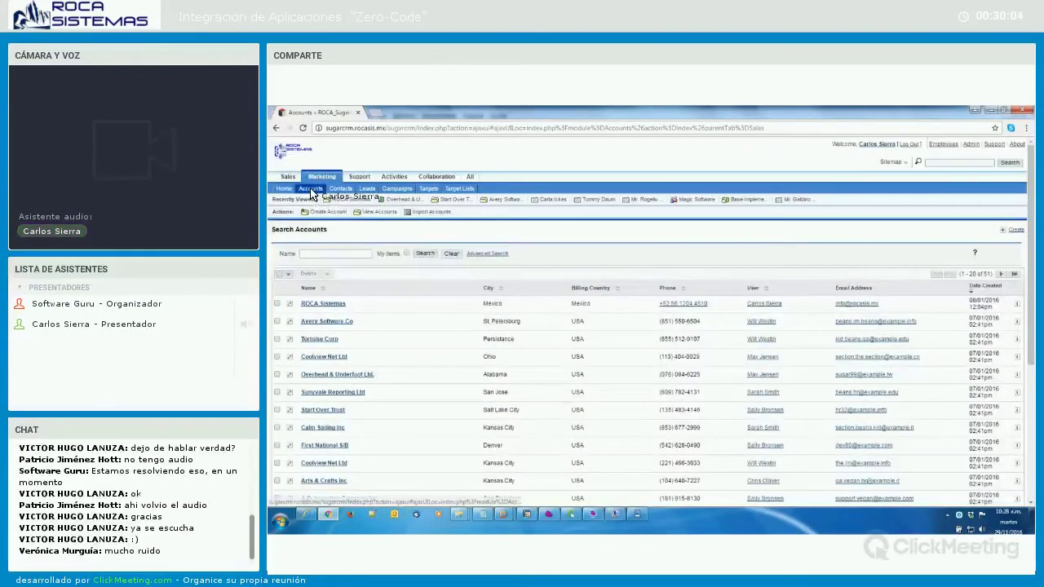
left_click(311, 194)
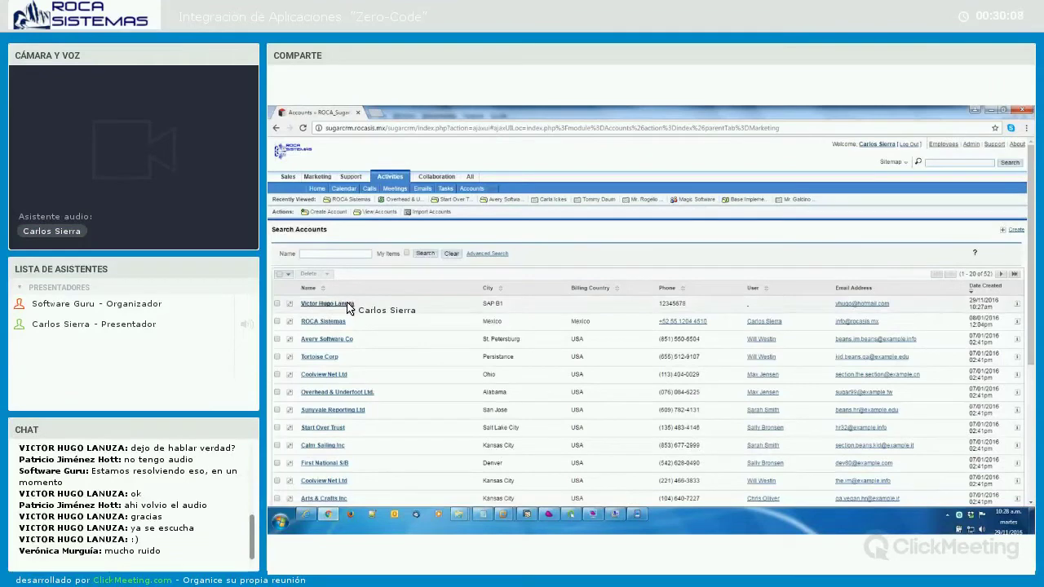
left_click(349, 305)
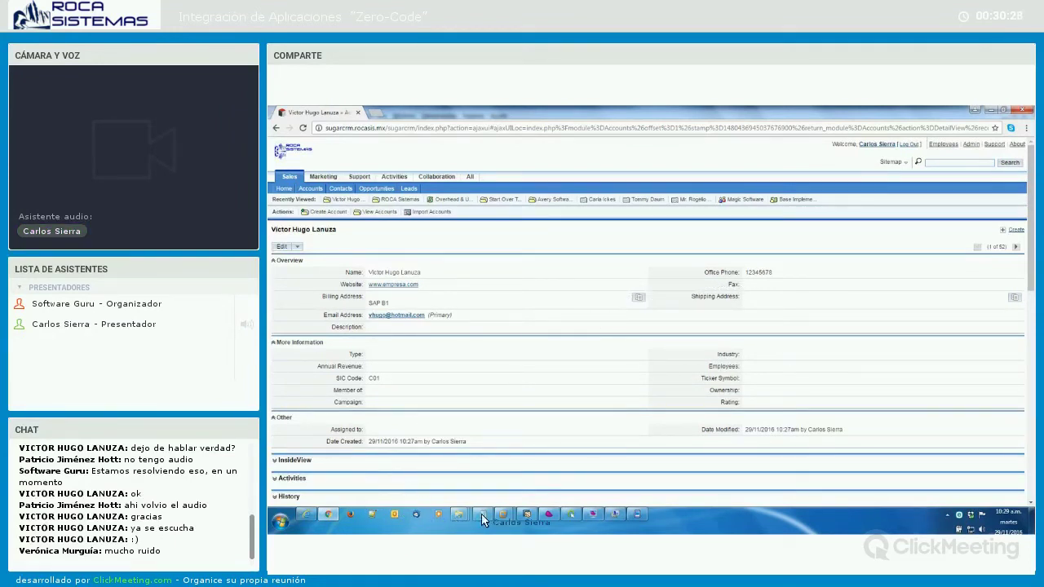
- Open Windows Live Mail, read the message "Aviso de Creacion Cuenta en SugarCRM" in the Usuario Demo inbox, and put the mail window away
left_click(280, 522)
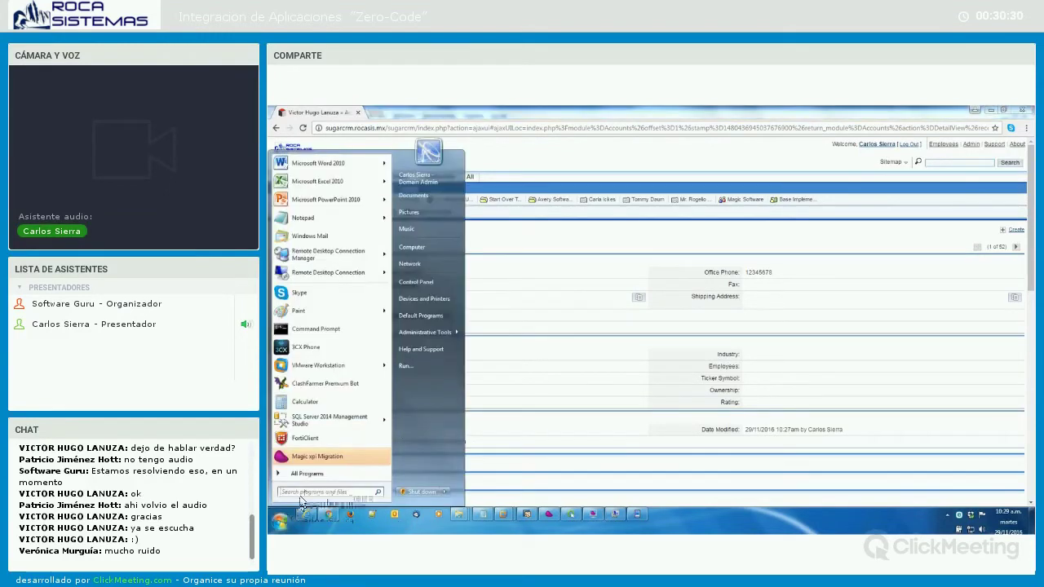
left_click(341, 245)
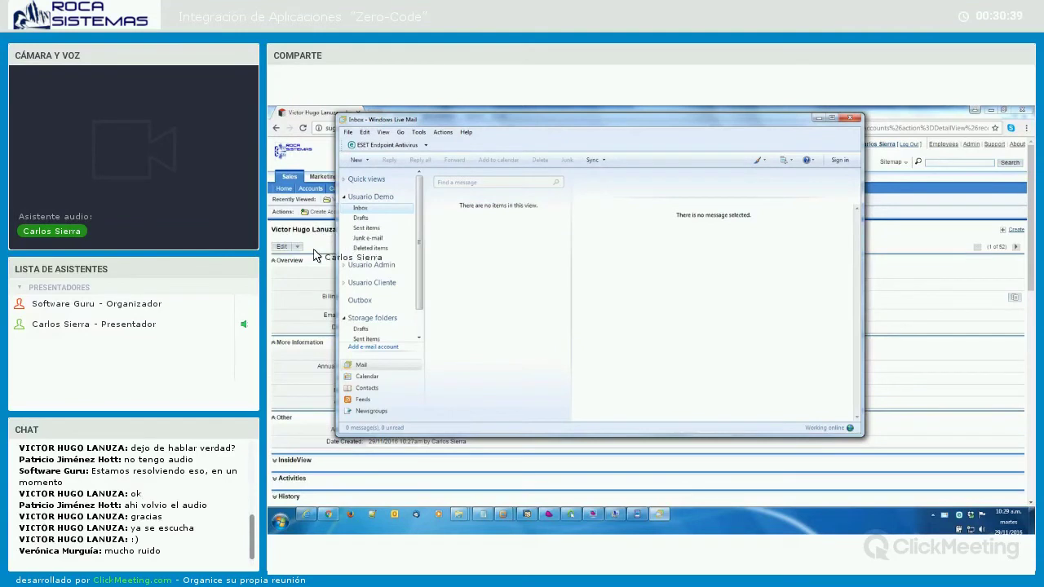
mouse_move(501, 217)
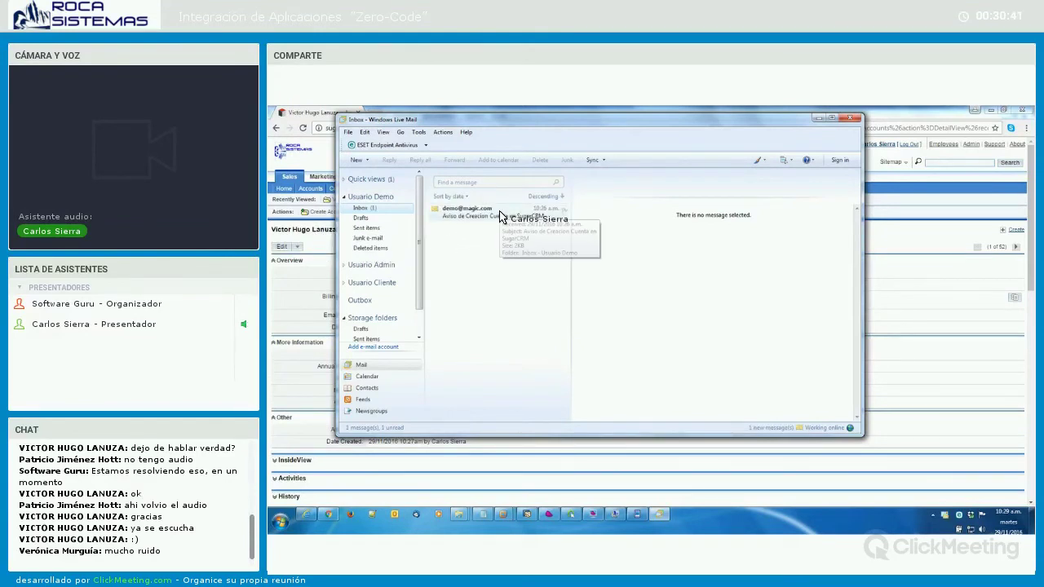
left_click(498, 215)
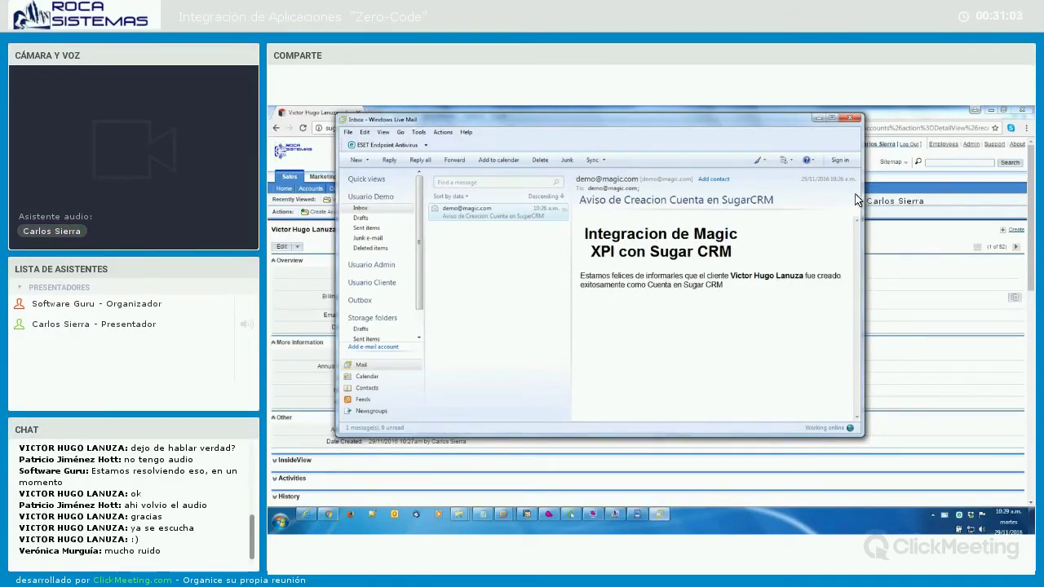
left_click(988, 117)
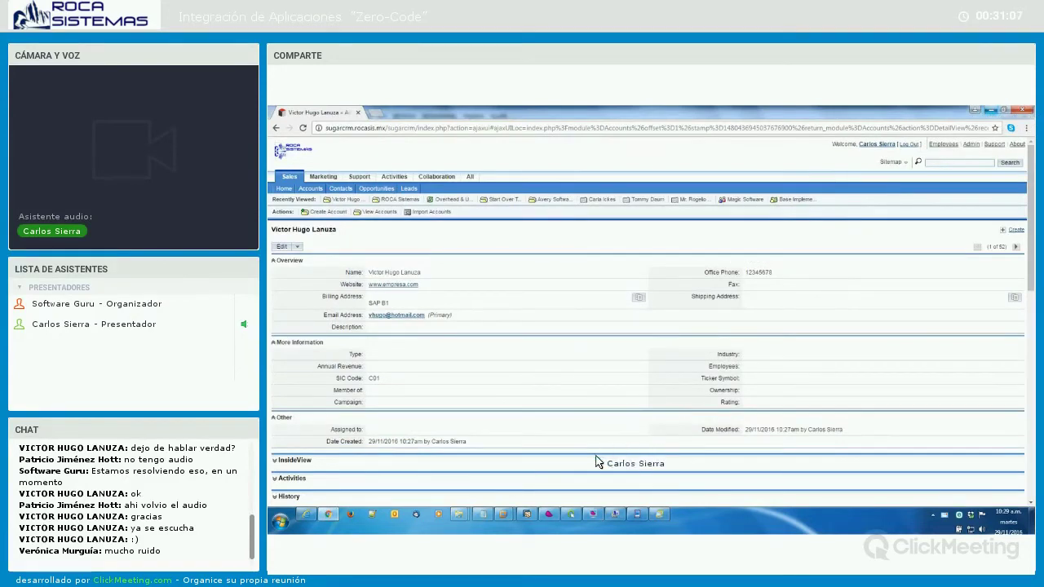
- Switch to the Magic xpi Monitor's projects view and stop the running DemoSBOSugar project
left_click(592, 515)
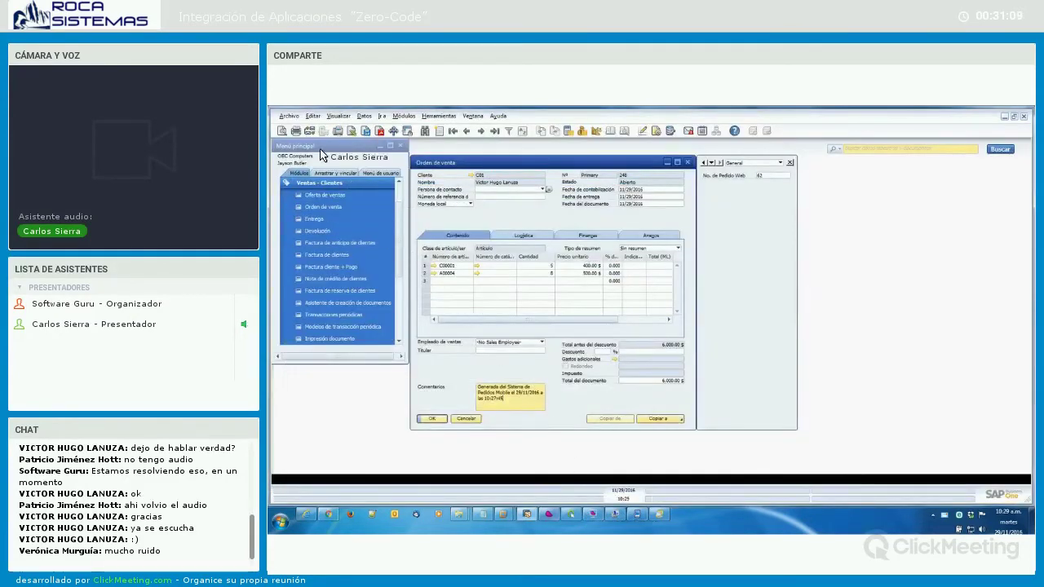
key("alt+Tab")
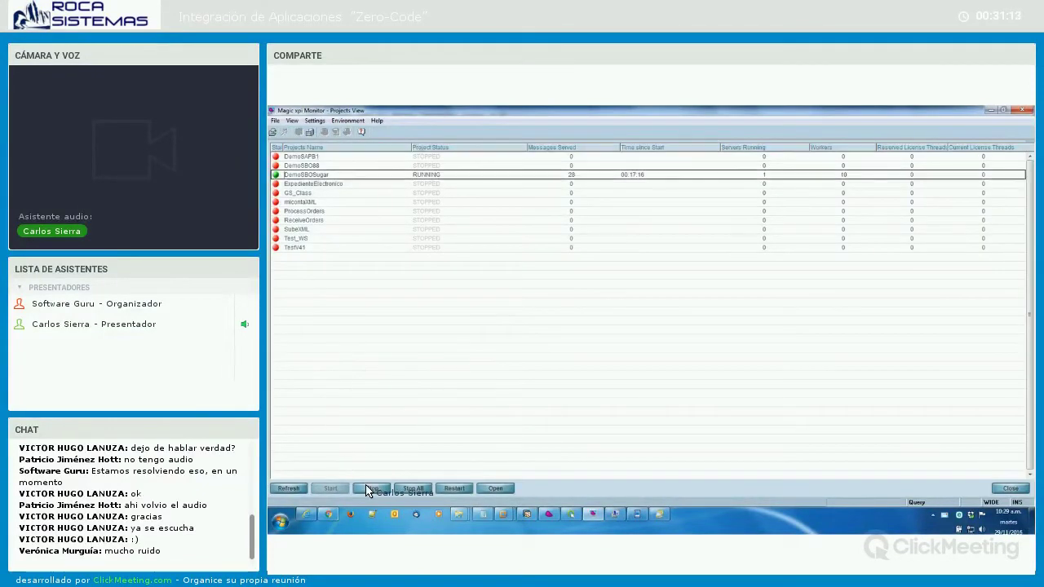
left_click(372, 489)
left_click(640, 343)
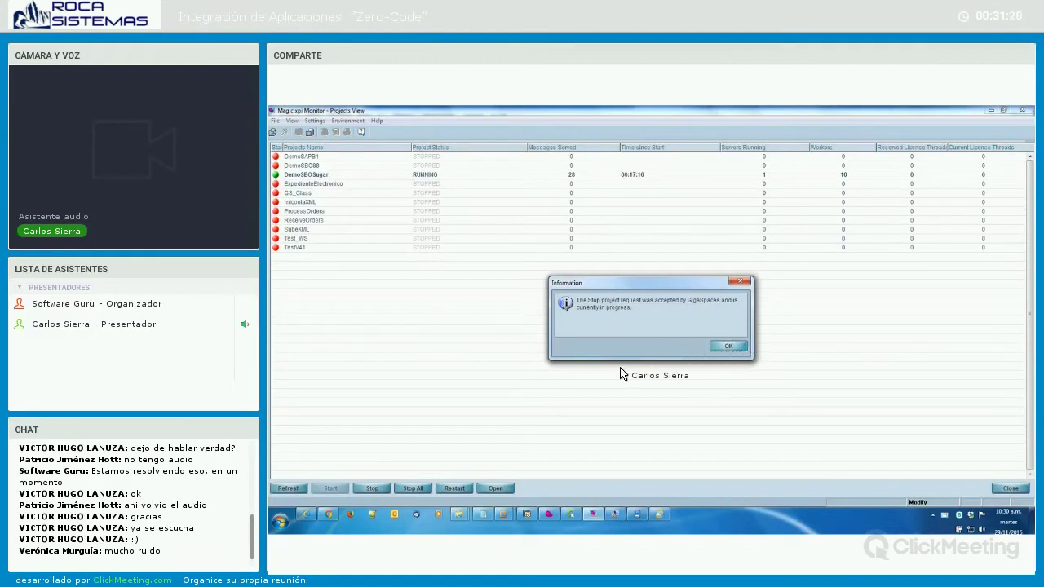
key("Return")
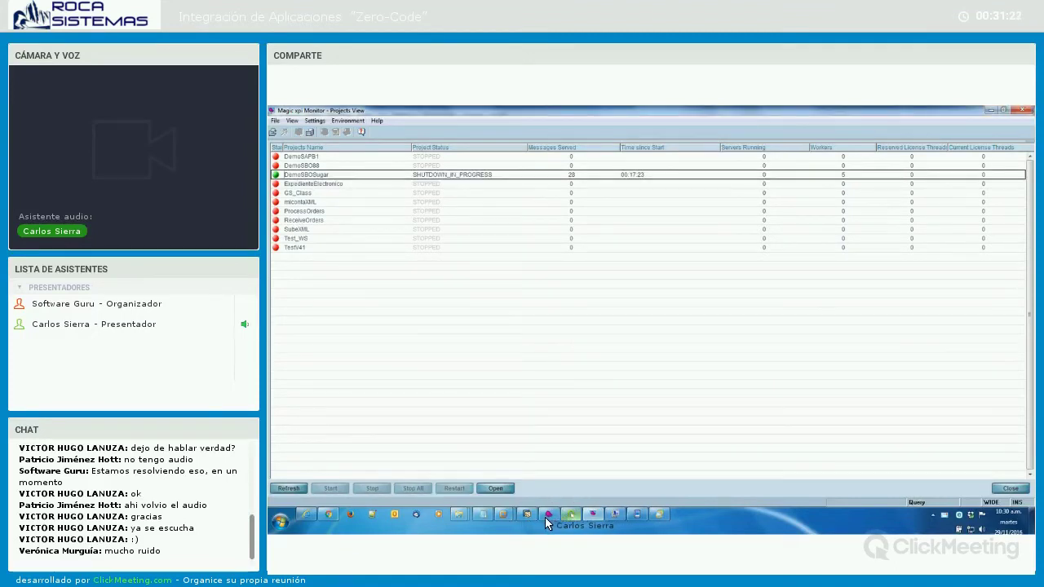
- Open the recent DemoSBOSugar project in Magic xpi Studio and widen the navigation pane so the full flow names fit
left_click(548, 514)
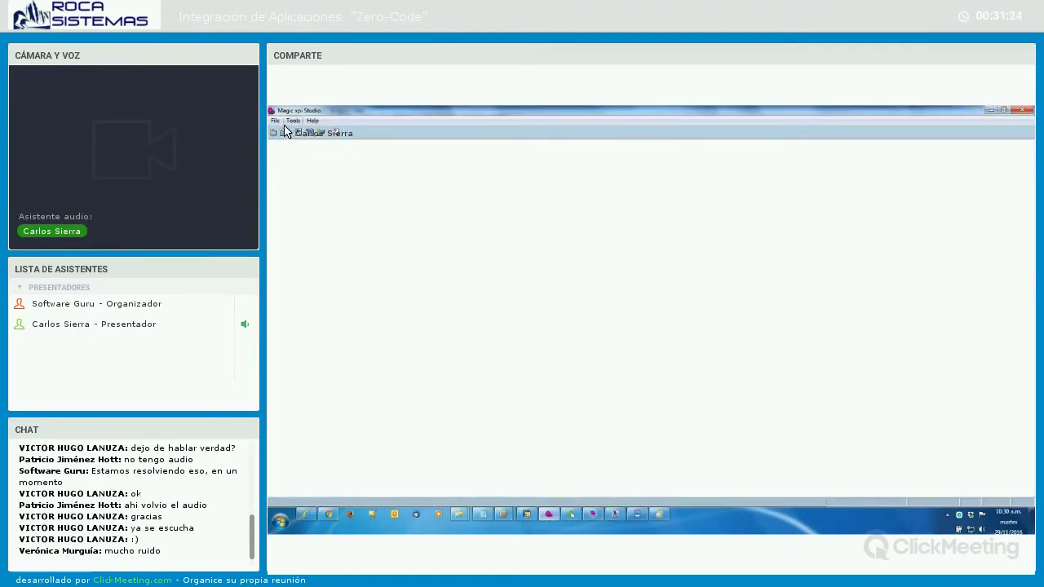
left_click(275, 120)
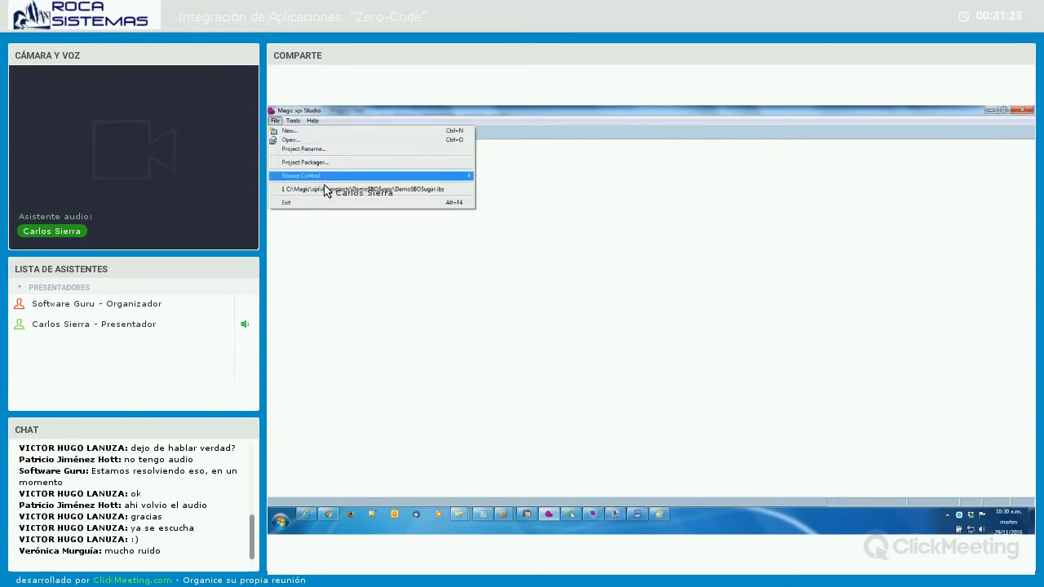
left_click(326, 193)
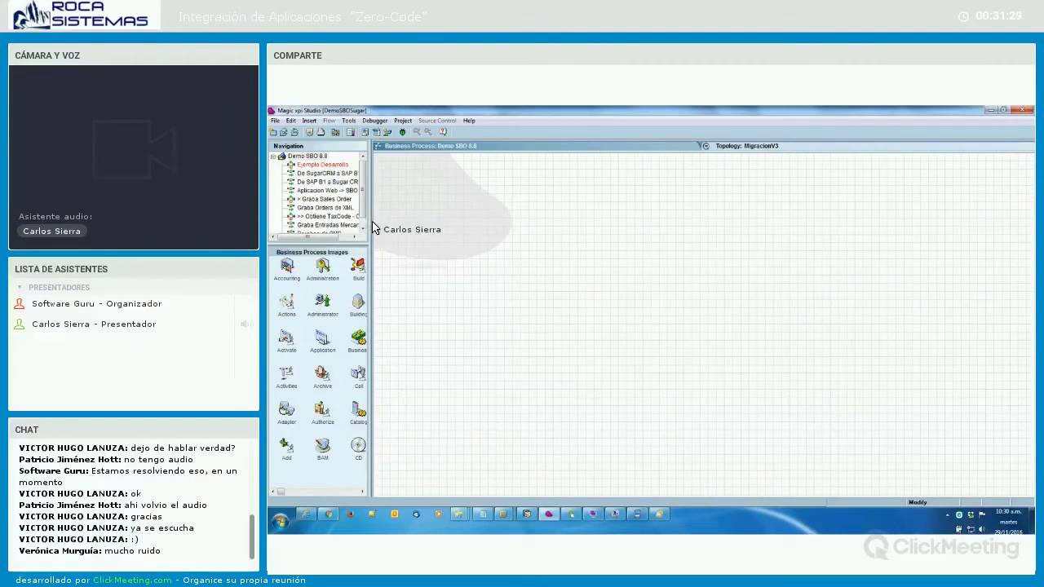
left_click_drag(369, 233, 399, 234)
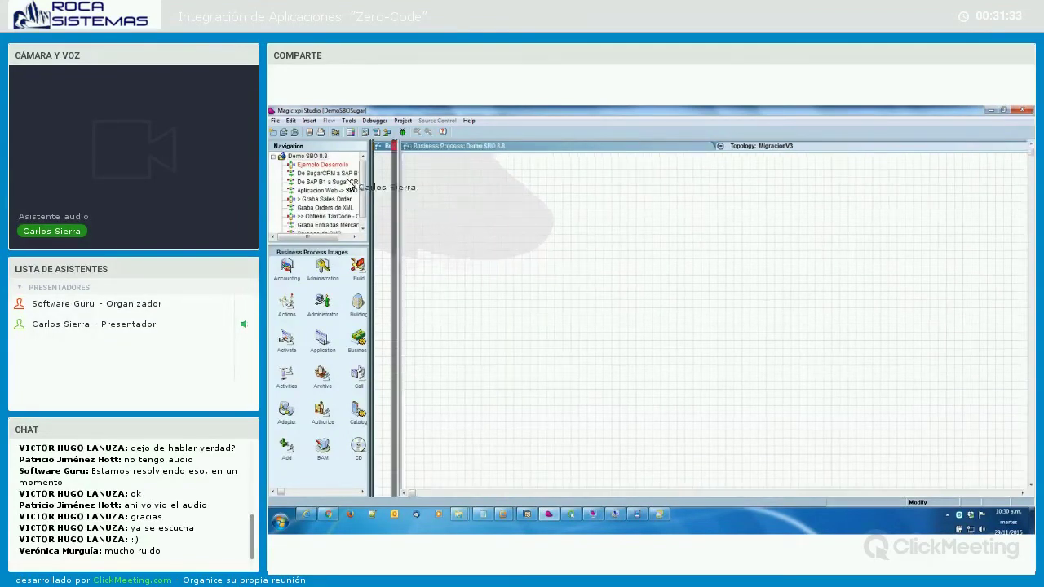
left_click(326, 157)
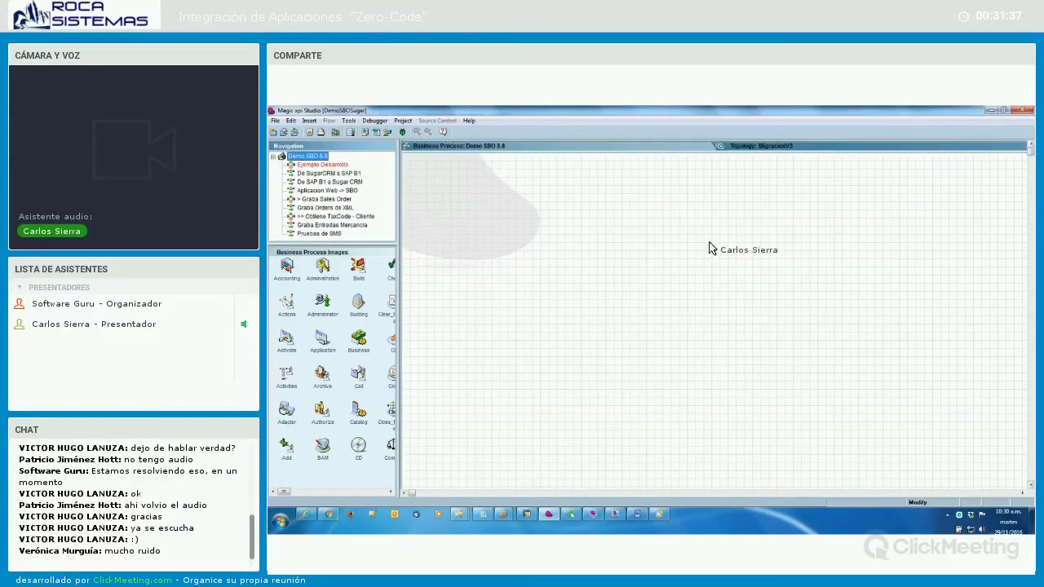
- Open the project's resource settings and validate the connection of the localhost email resource
left_click(401, 123)
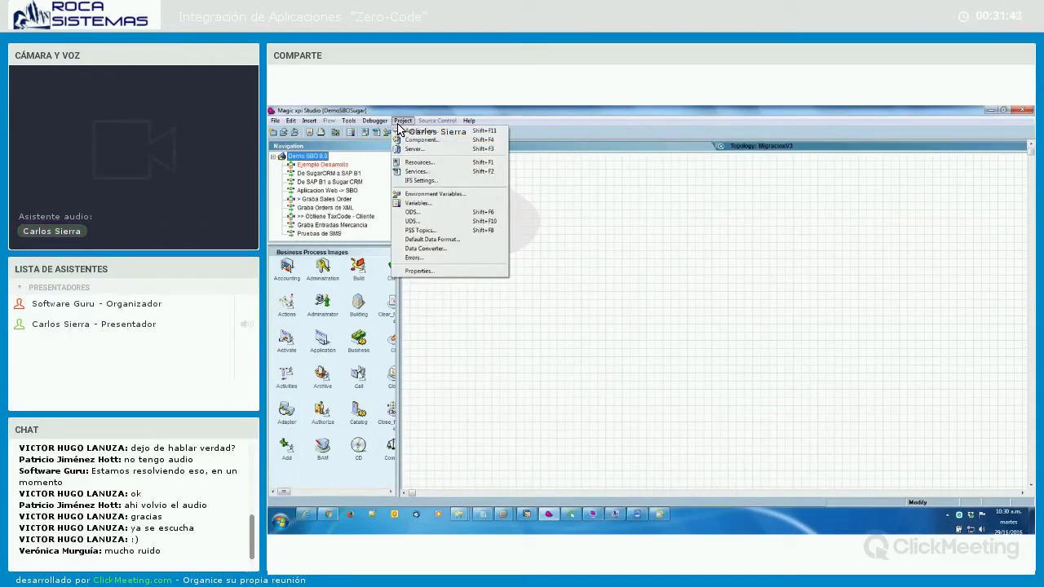
left_click(423, 163)
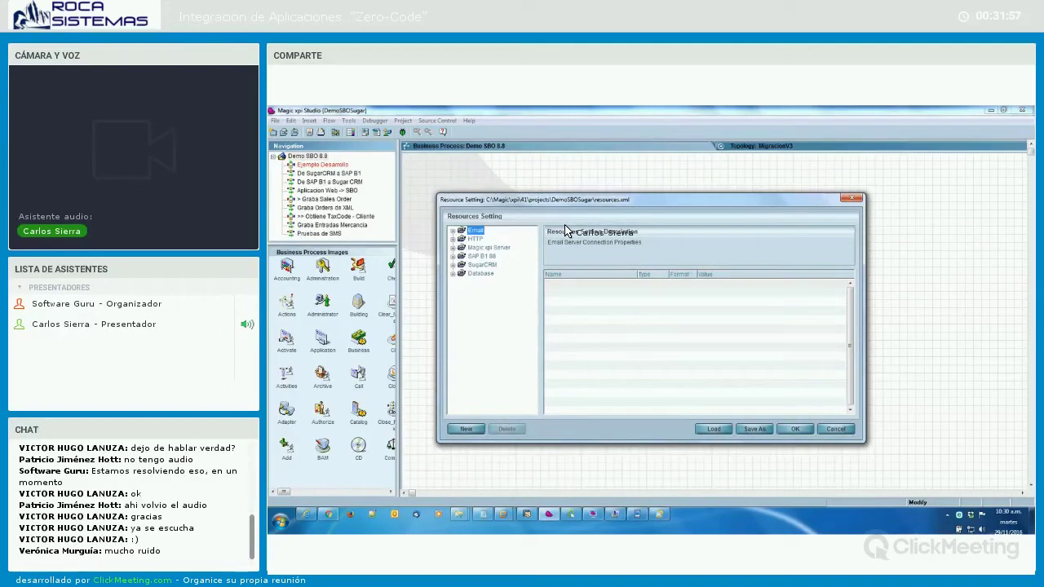
left_click(452, 232)
left_click(488, 239)
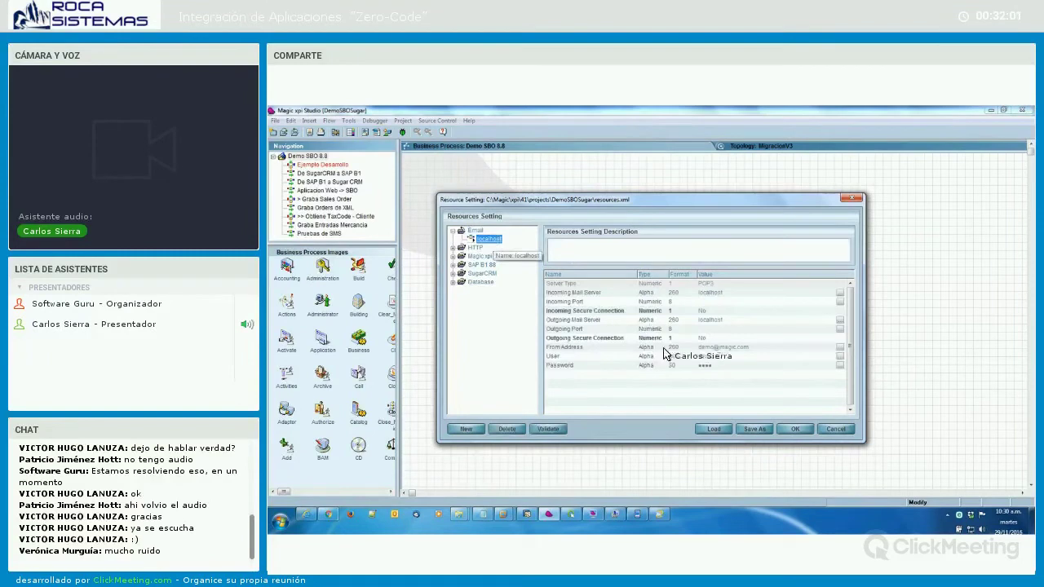
left_click(552, 433)
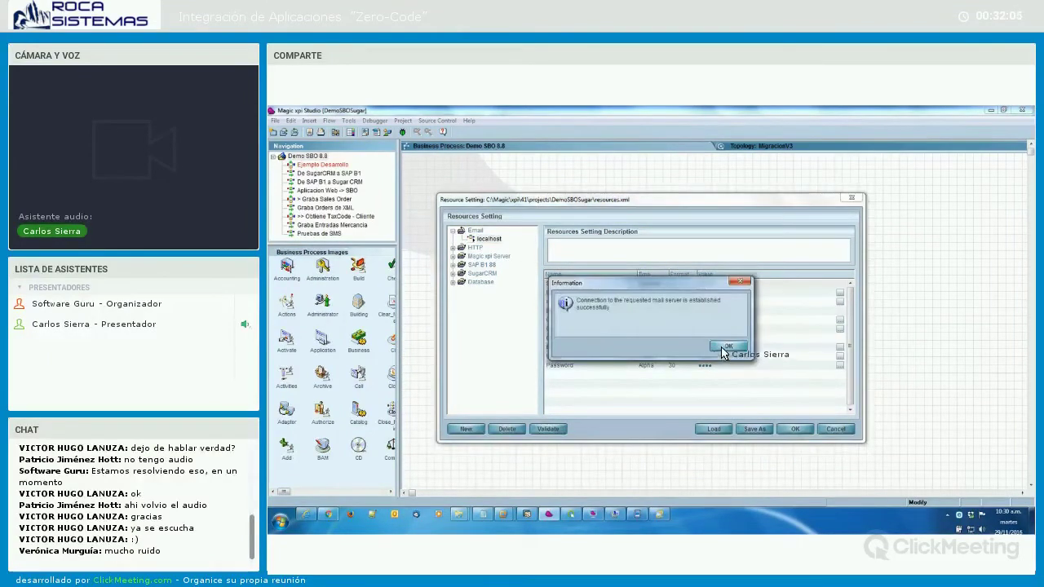
left_click(718, 349)
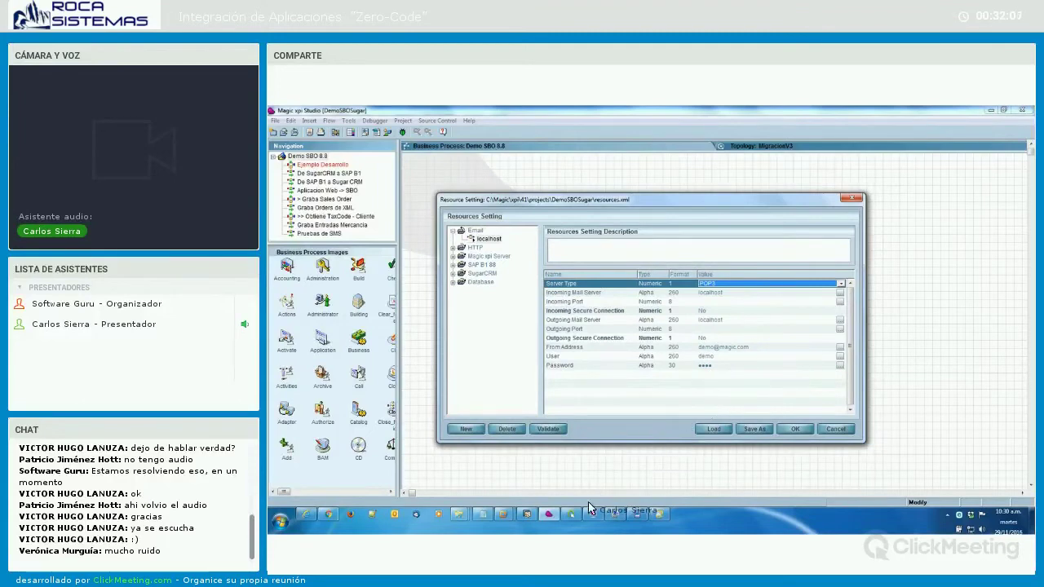
- Switch to Windows Live Mail and view the properties of the Usuario Demo inbox folder
left_click(661, 514)
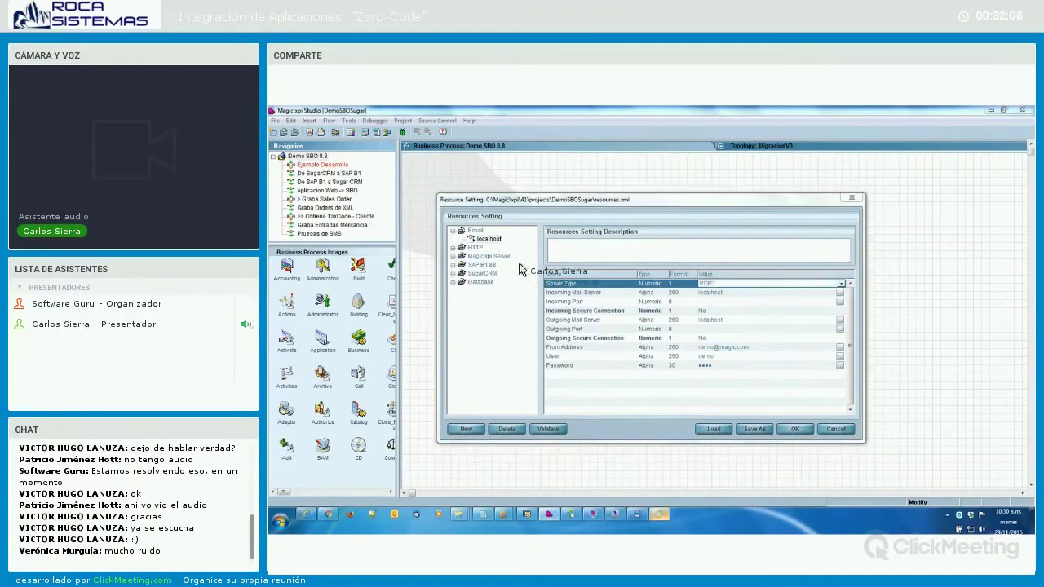
right_click(396, 209)
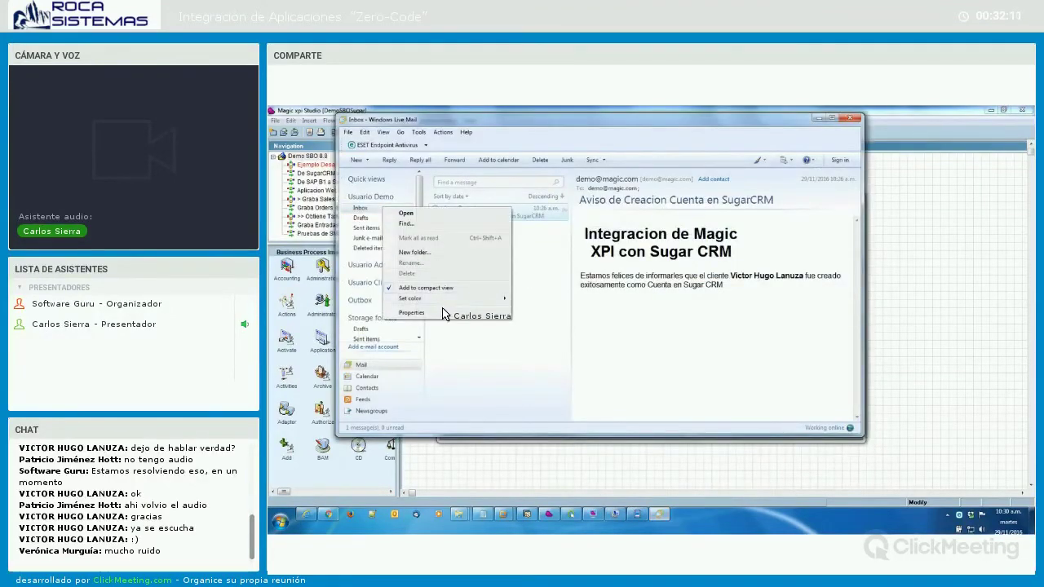
left_click(411, 314)
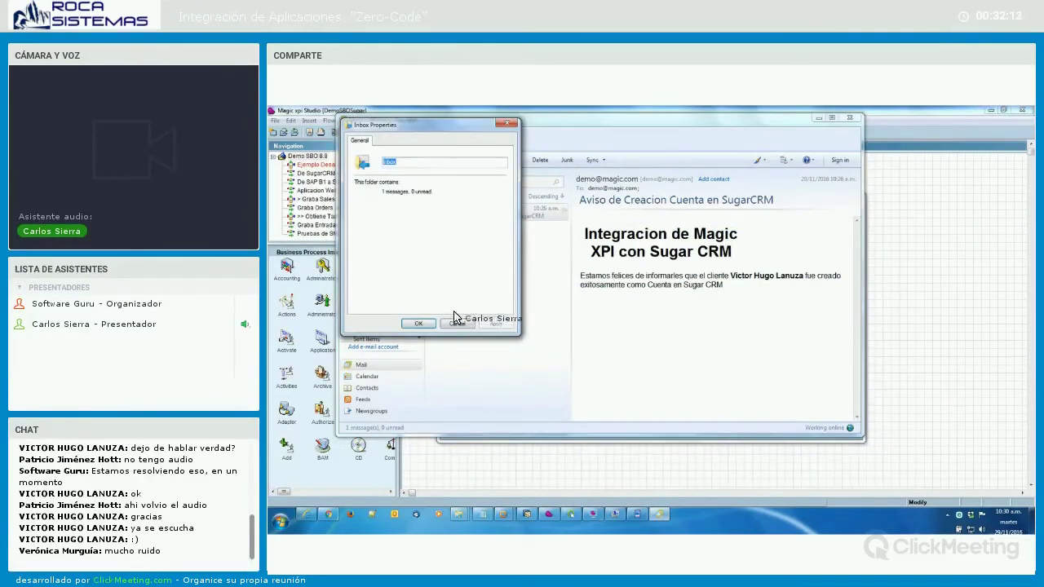
key("Escape")
- Examine the general properties of the Usuario Demo default mail account, and close the accounts list without changes
left_click(418, 131)
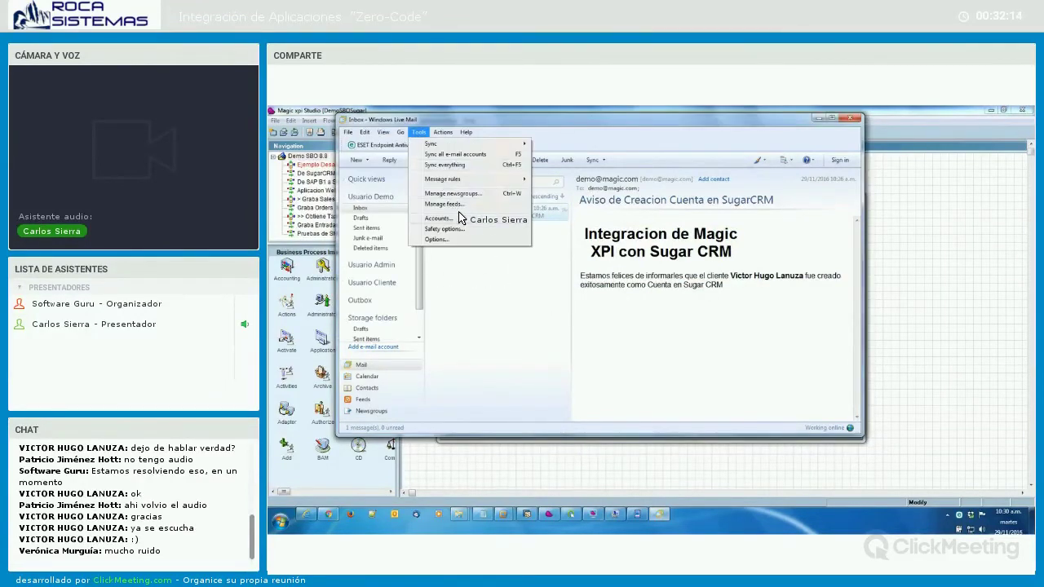
key("a")
left_click(605, 299)
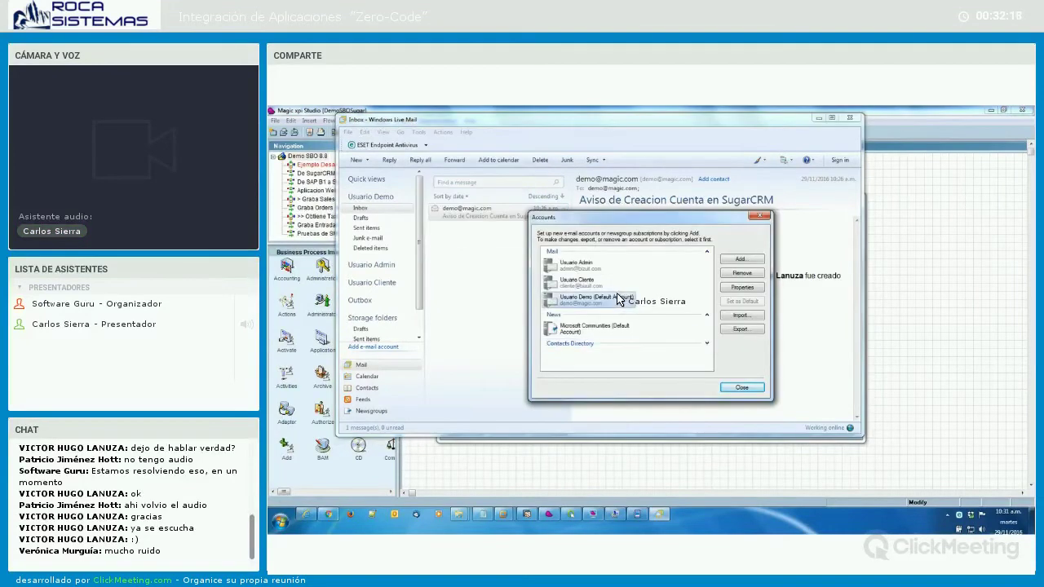
left_click(752, 290)
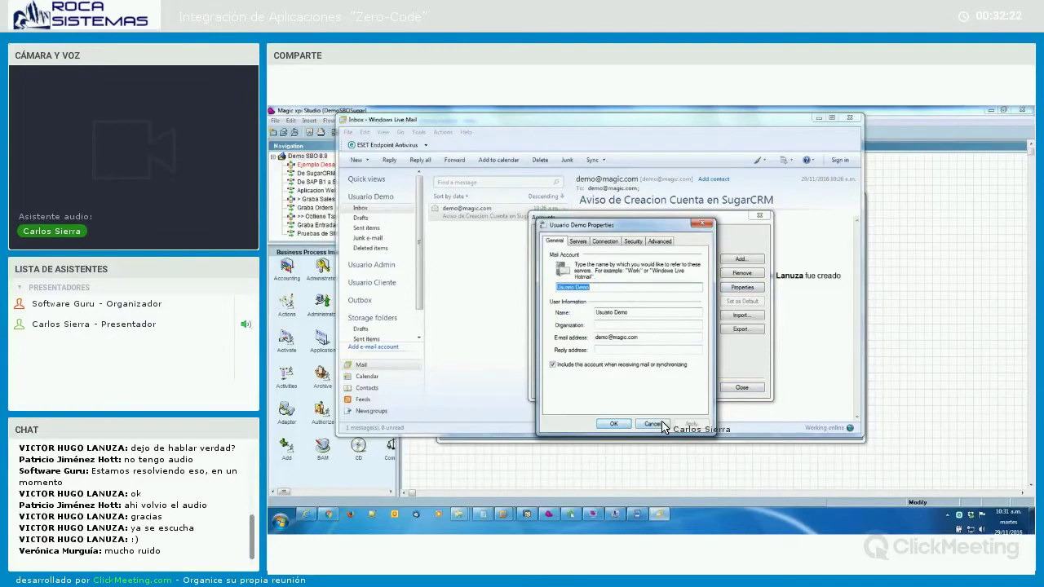
left_click(745, 238)
key("Escape")
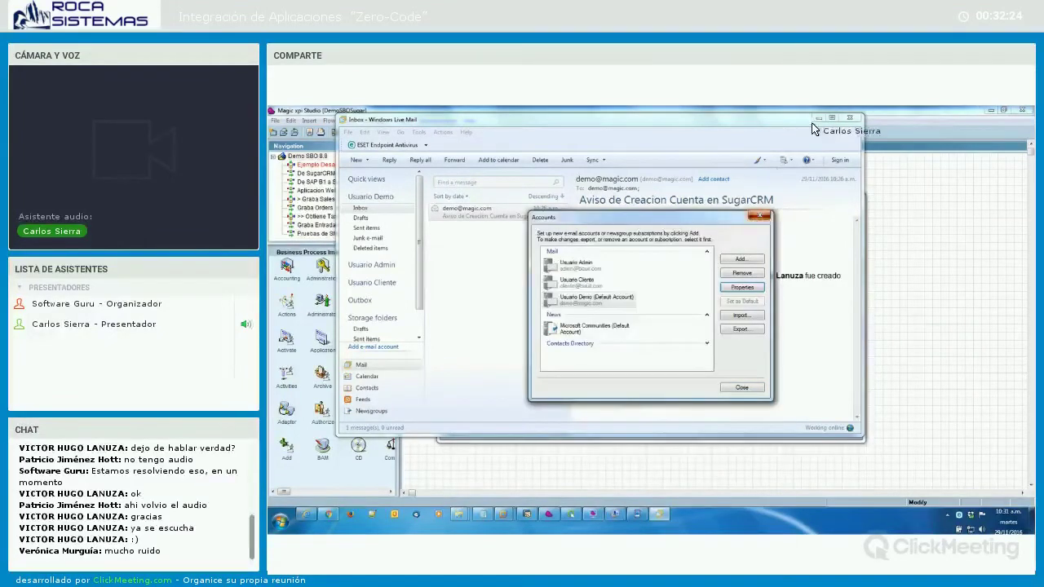
key("Escape")
- Return to Magic xpi Studio and validate the connection of the SBODemoUS resource under SAP B1 88
key("alt+Tab")
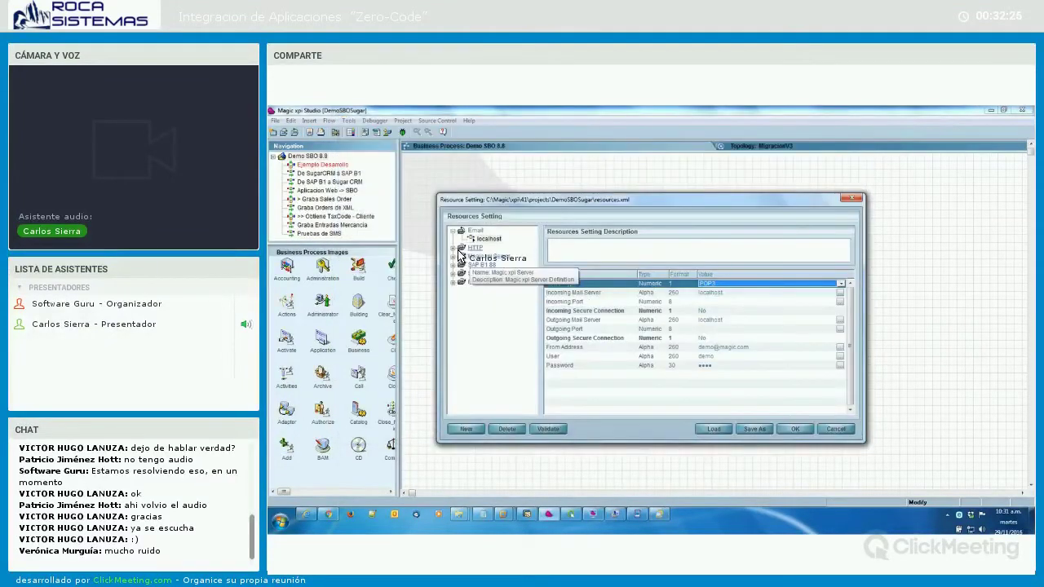
double_click(479, 266)
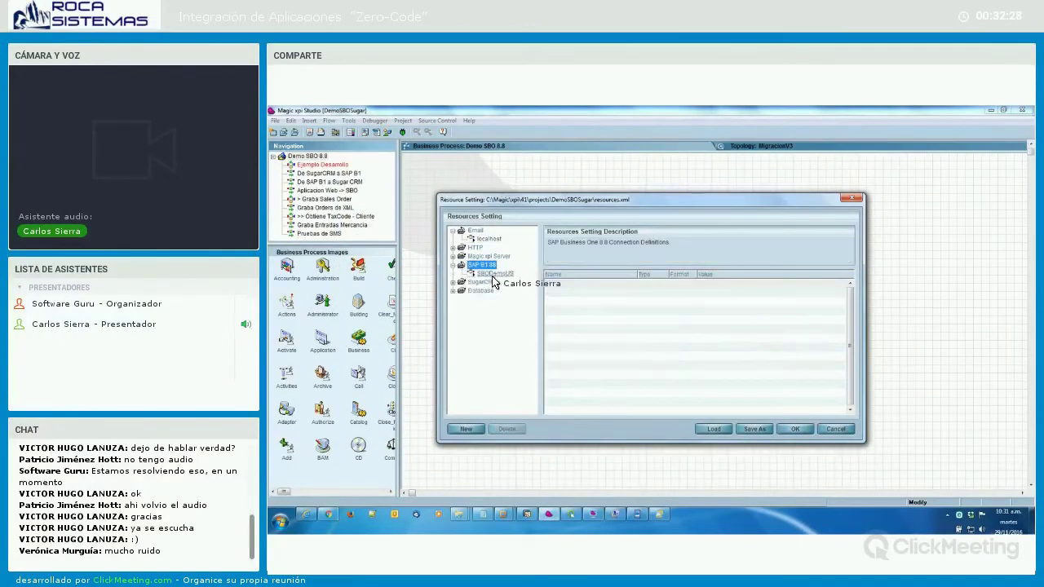
left_click(495, 273)
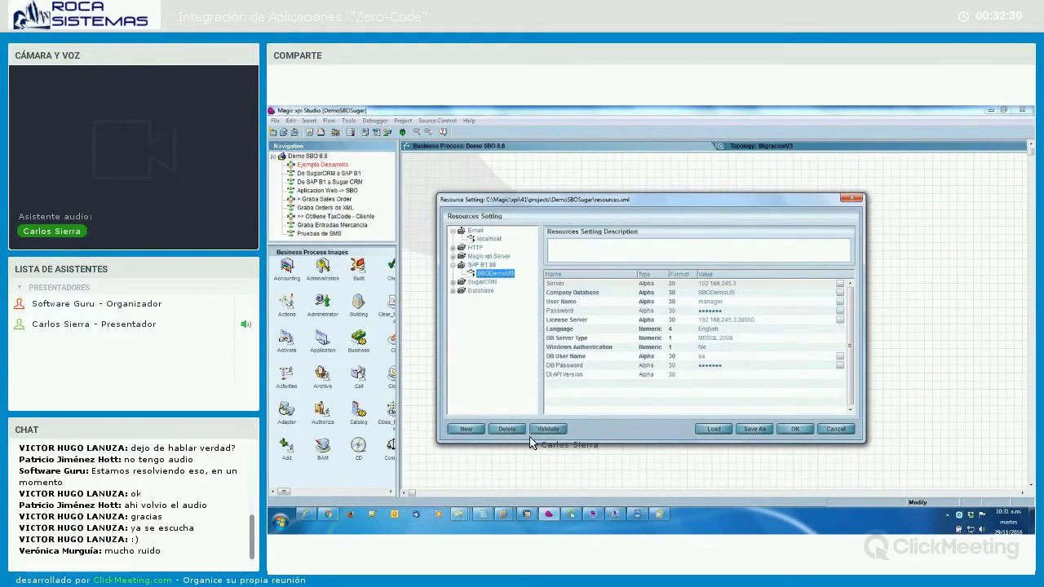
left_click(559, 430)
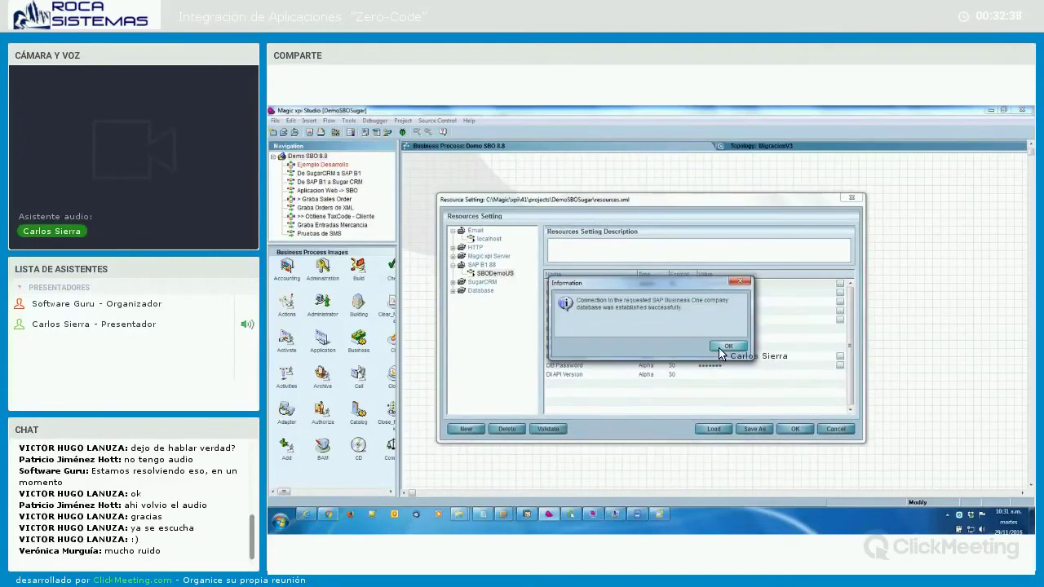
left_click(728, 346)
- Validate the connection of the ROCASugarCRM resource and display the project's Database resources
left_click(453, 282)
left_click(496, 291)
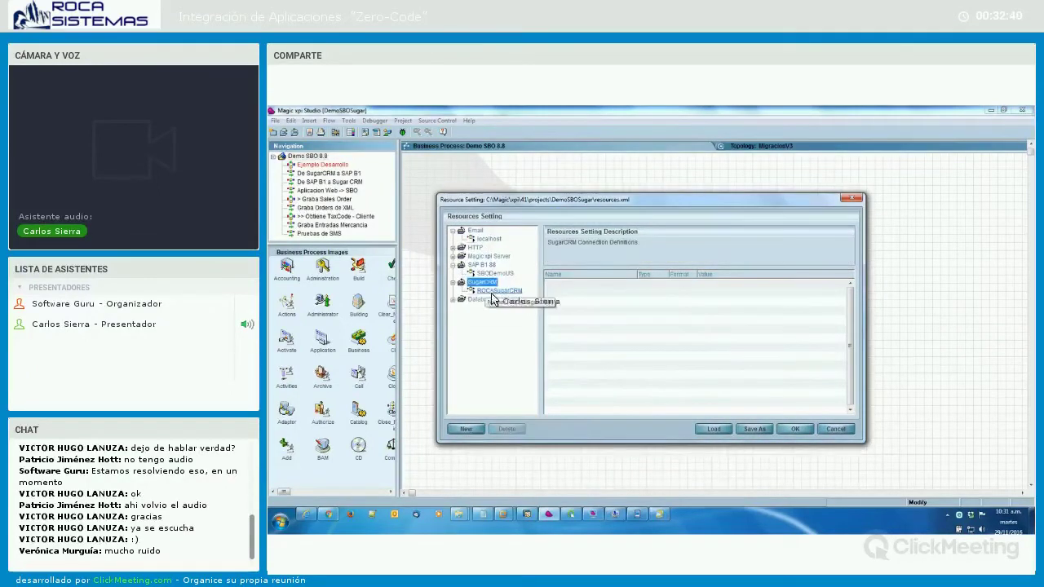
left_click(554, 432)
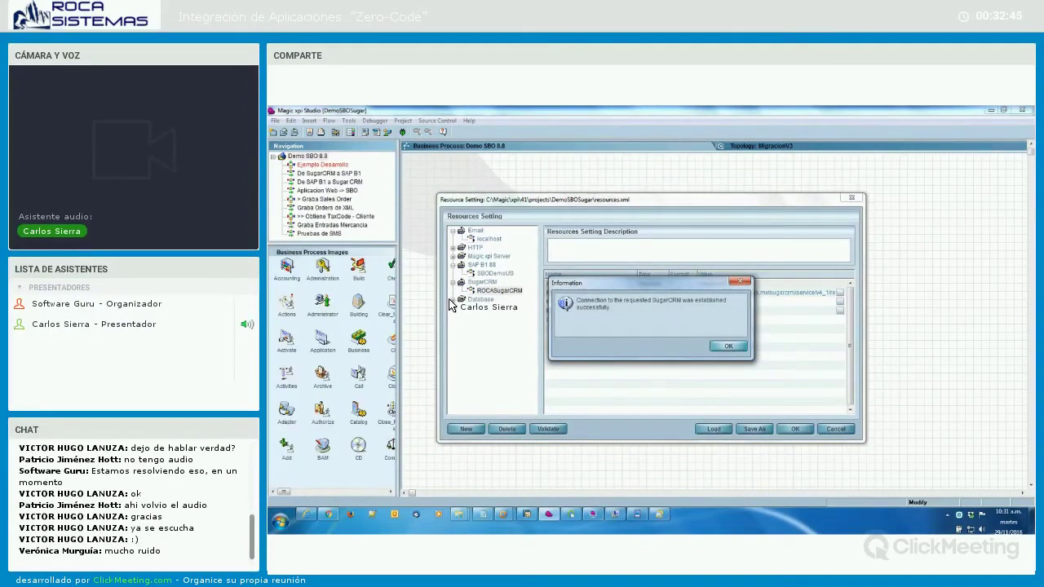
key("Return")
double_click(481, 300)
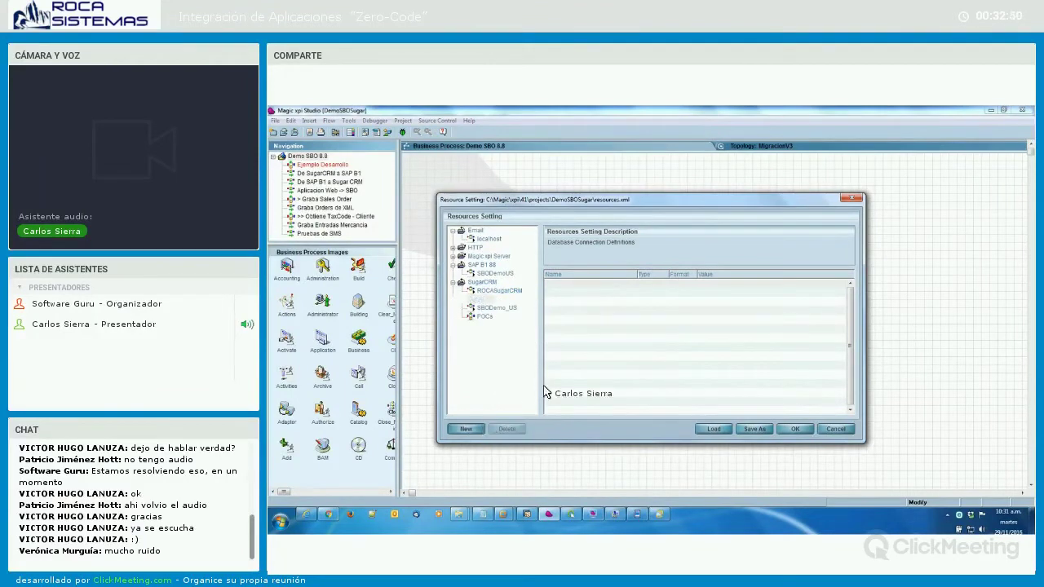
- Try adding a resource of type SAP R3 with the name SAP R3_1
key("F4")
left_click(673, 312)
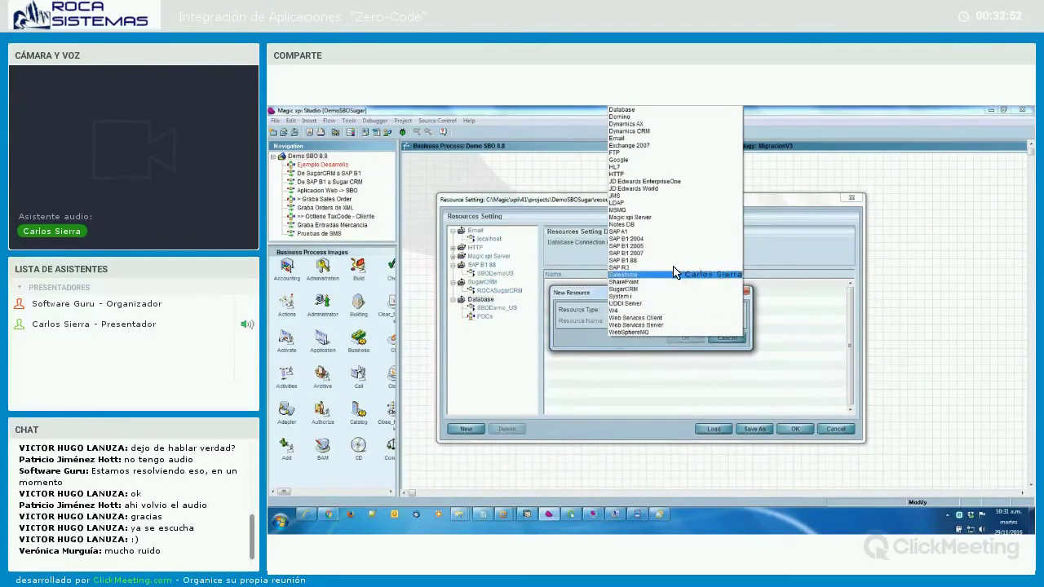
left_click(676, 268)
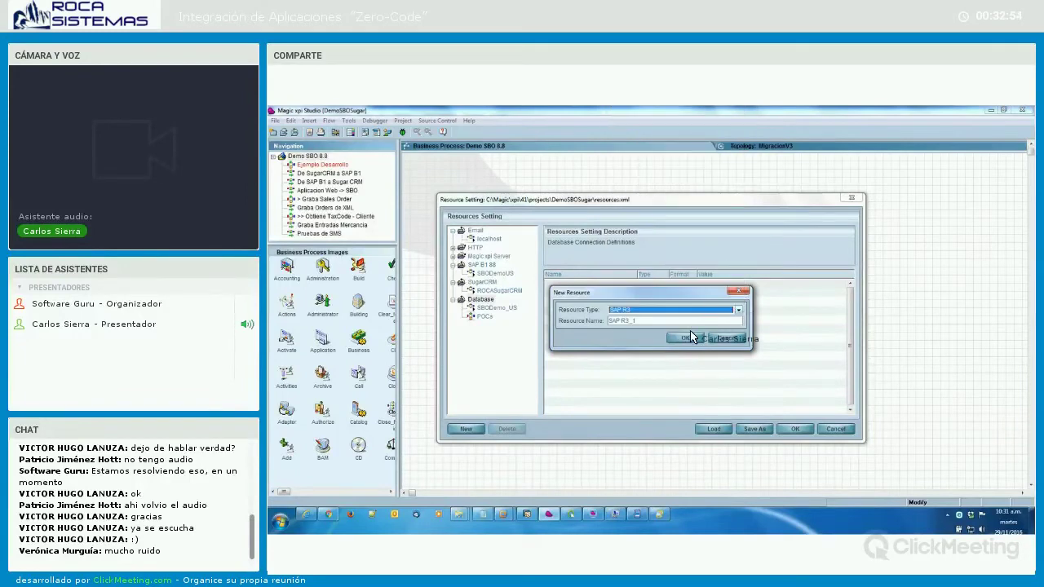
left_click(691, 336)
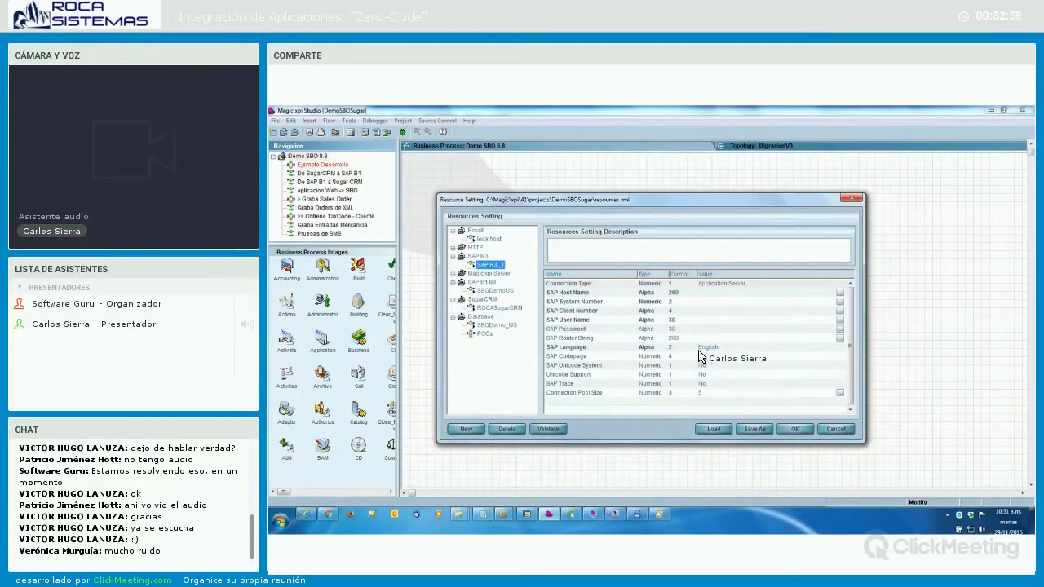
- Try adding a JD Edwards World resource with the name JD Edwards World_1, and discard all resource setting changes
left_click(553, 403)
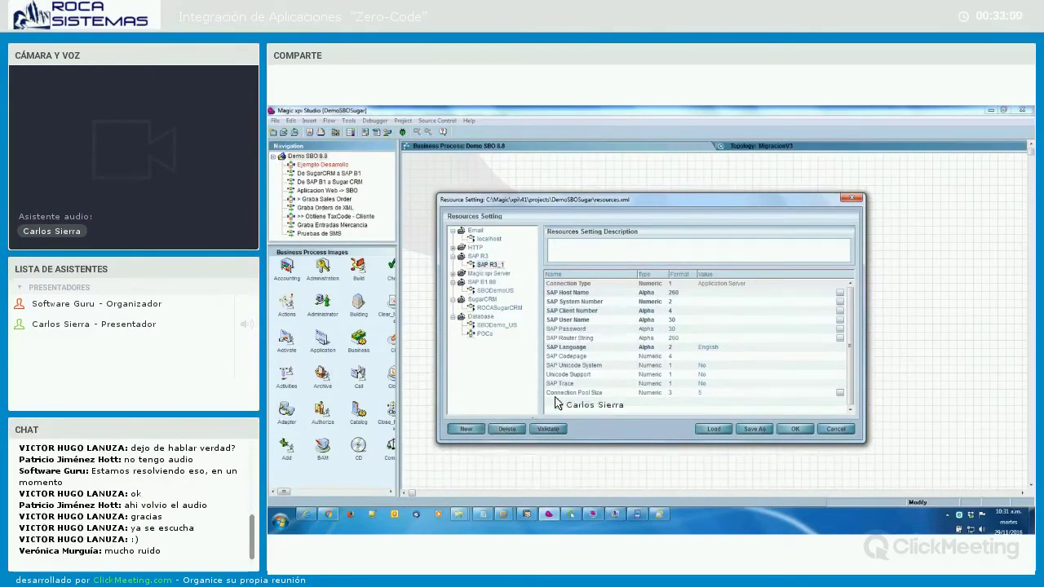
left_click(648, 311)
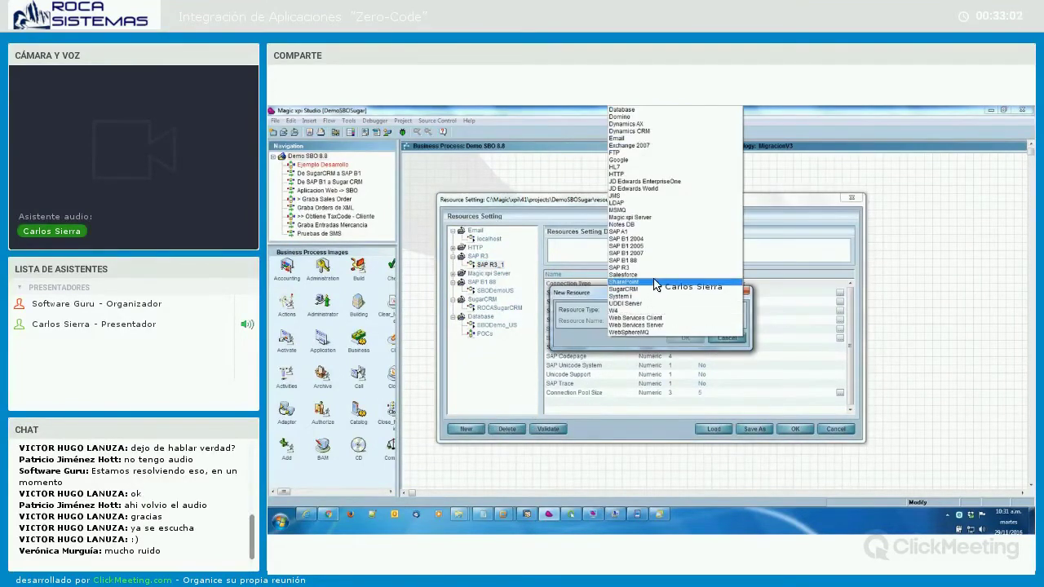
left_click(668, 189)
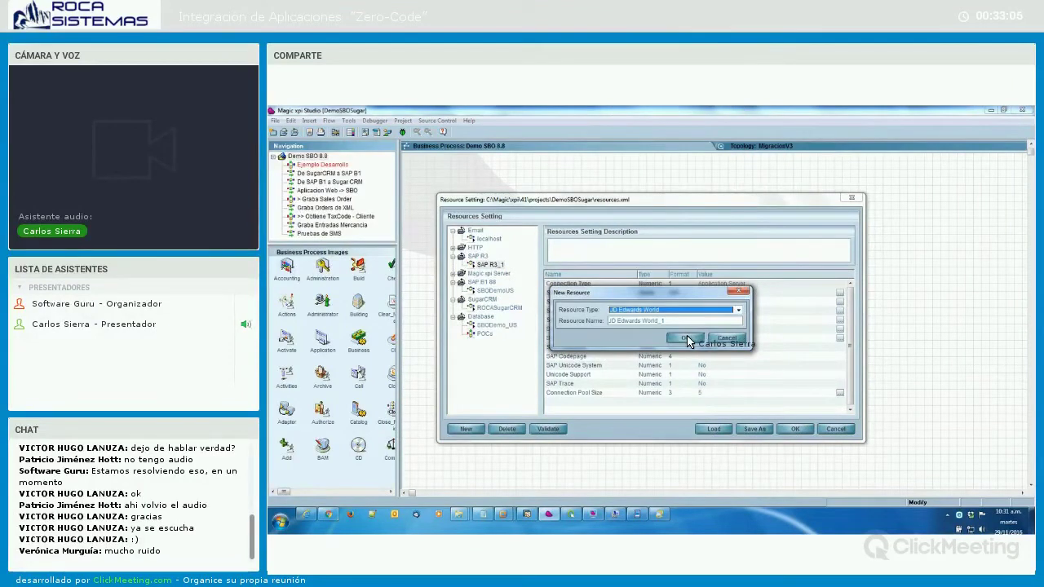
left_click(686, 338)
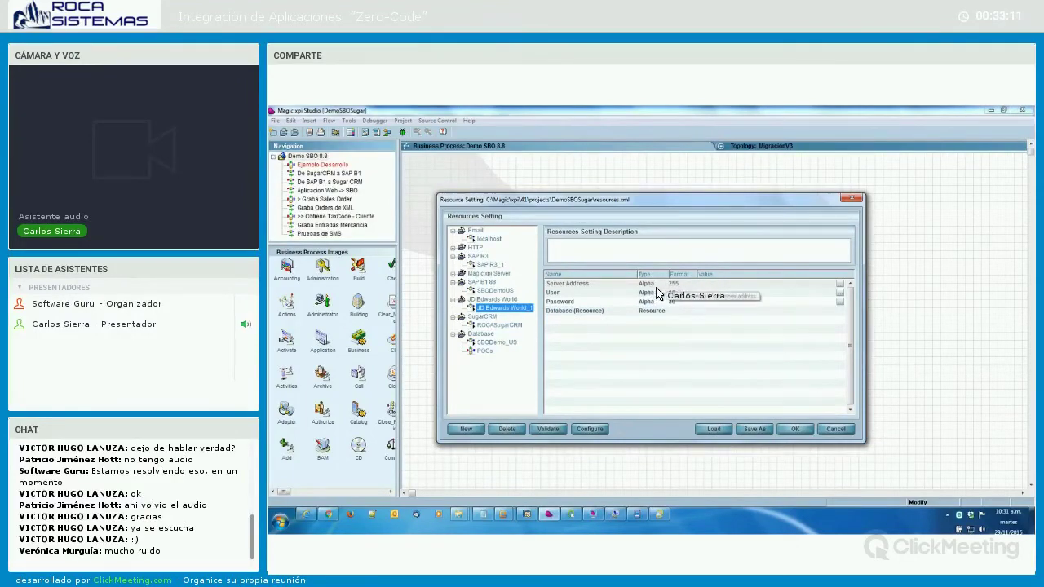
left_click(832, 431)
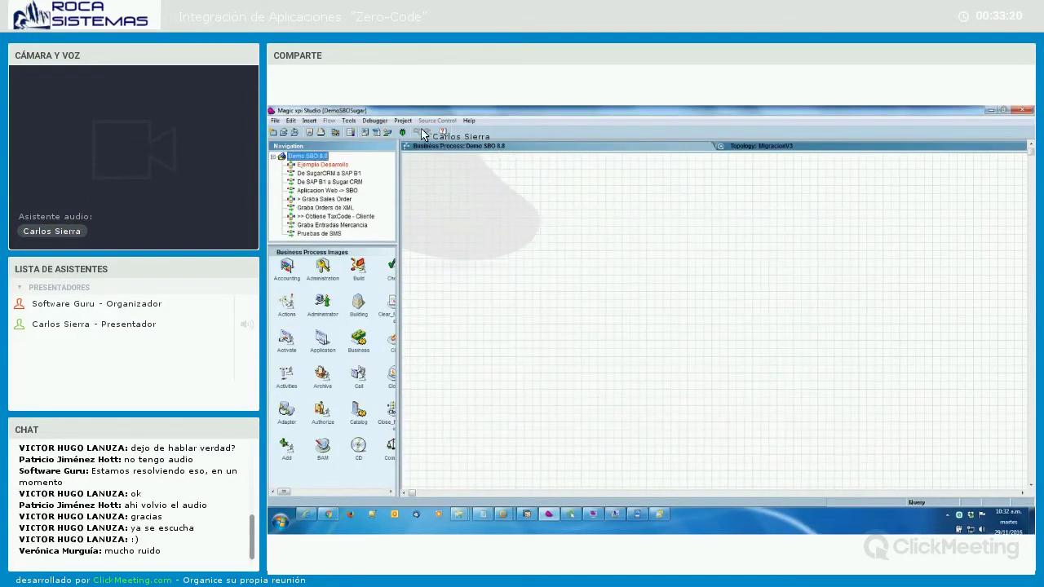
- Open the project's service settings and view the SugarCRM services and the TriggerSAPB1 service's parameters
left_click(408, 122)
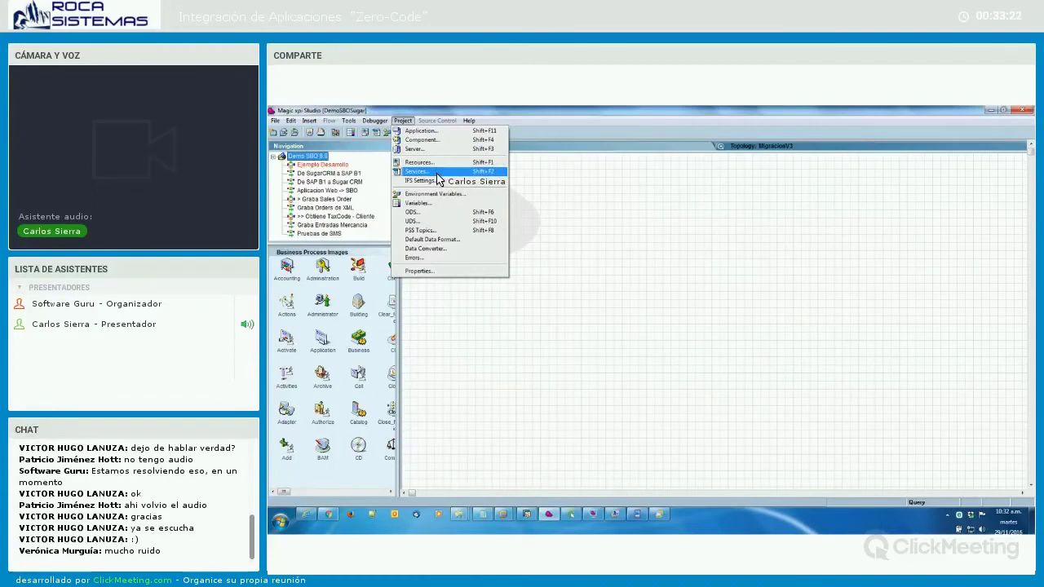
left_click(437, 174)
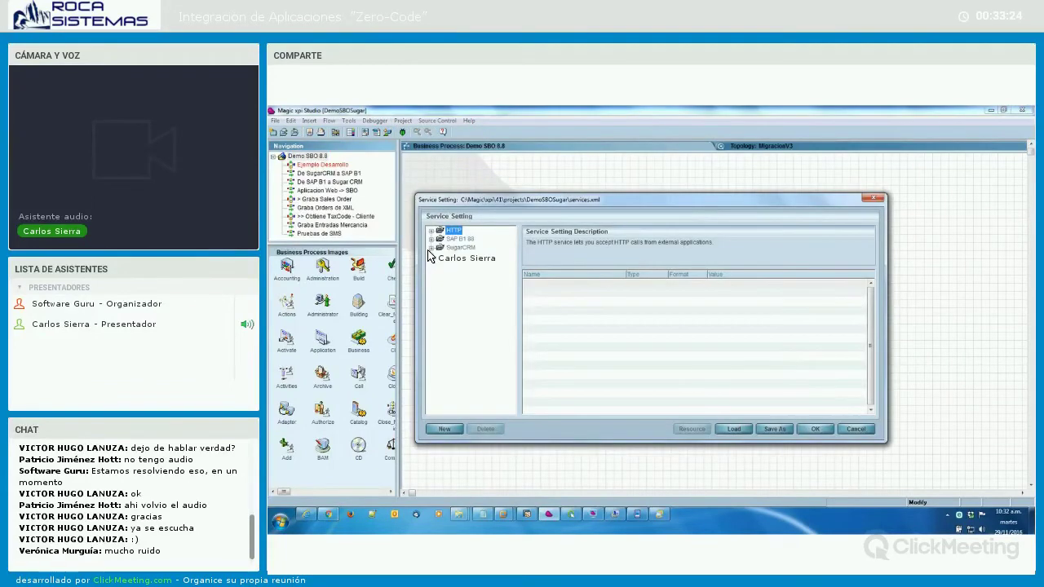
left_click(432, 249)
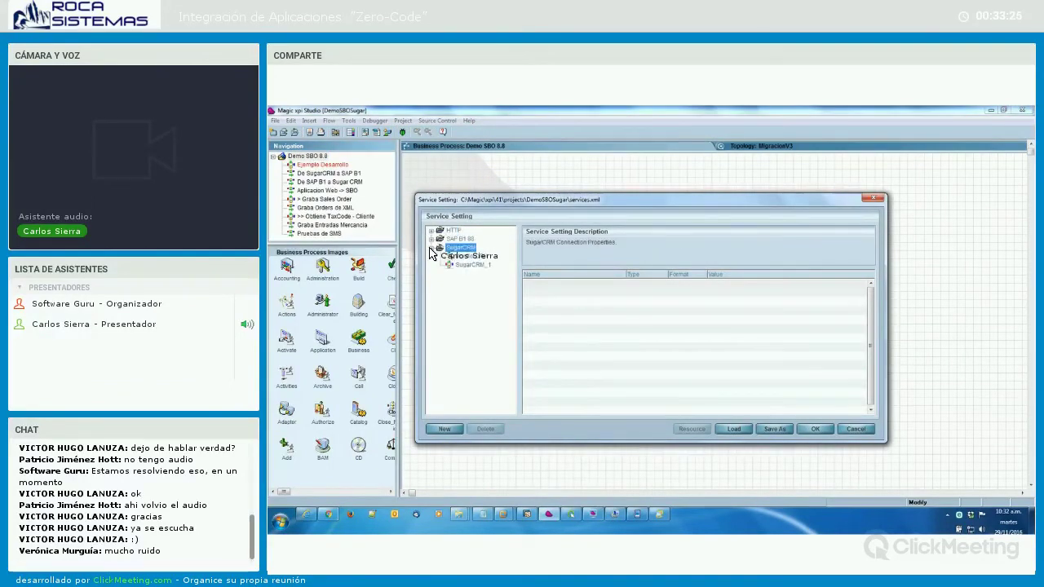
left_click(432, 241)
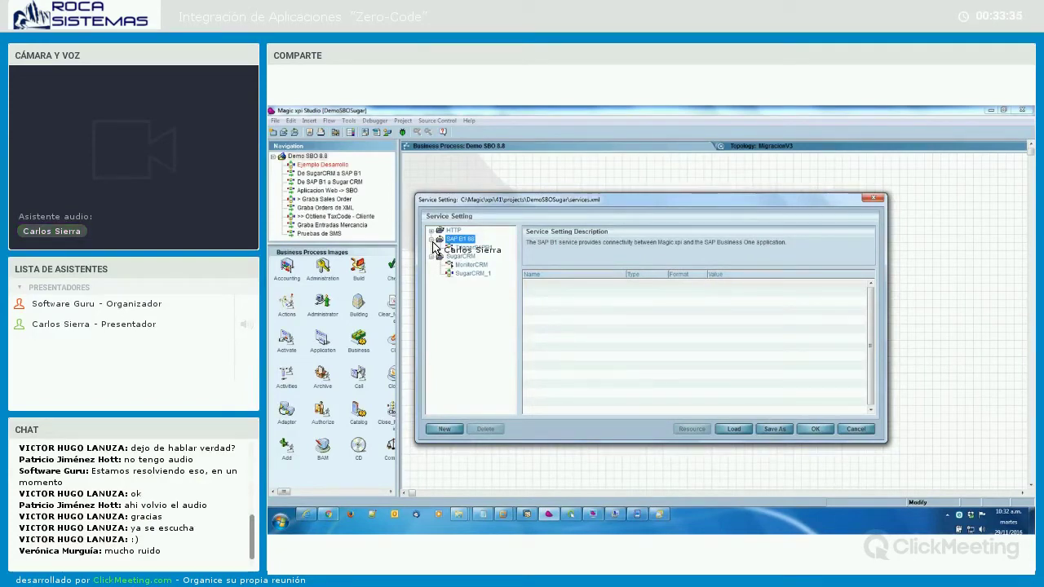
left_click(481, 248)
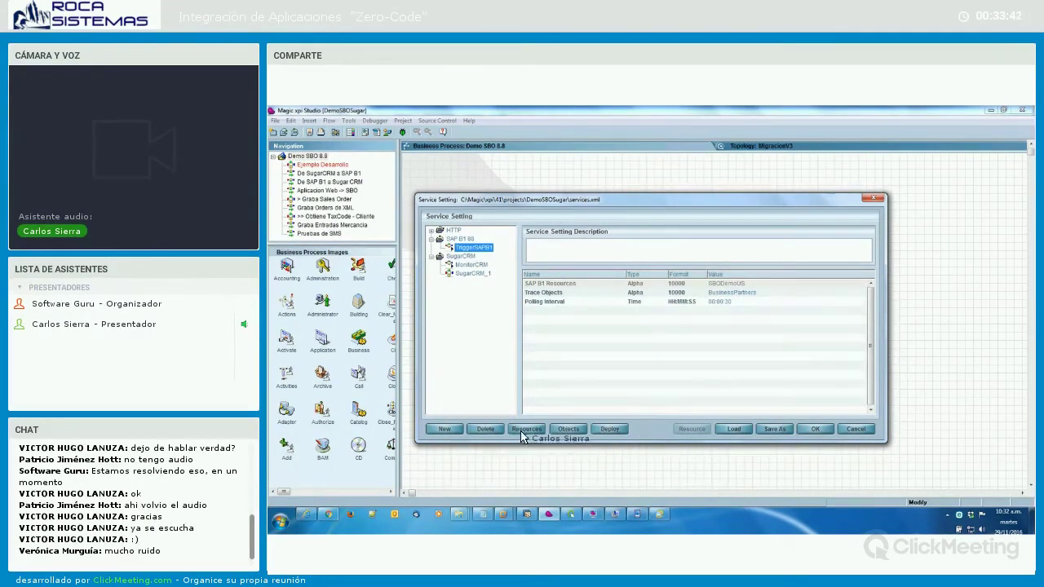
- Try adding an Invoices trace object with Add, Cancel and Close enabled to the TriggerSAPB1 service, and discard the service setting changes
left_click(569, 431)
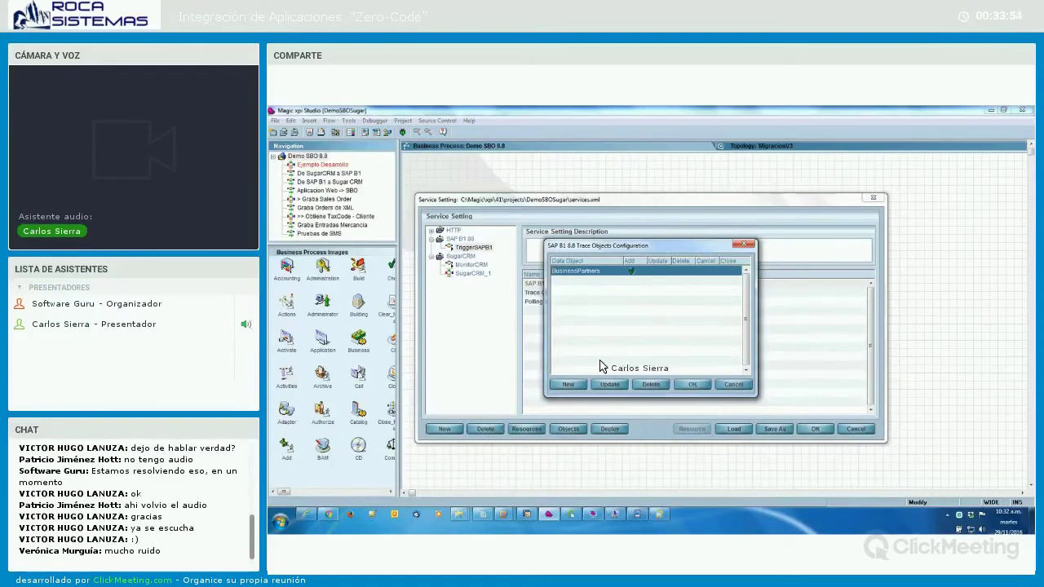
left_click(568, 385)
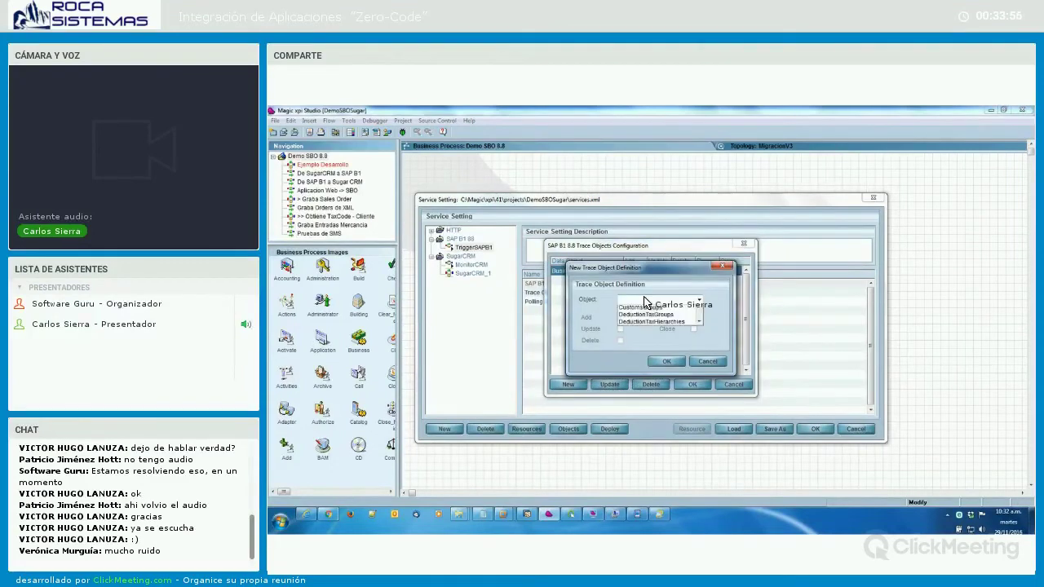
left_click(646, 300)
scroll(645, 301, "down", 10)
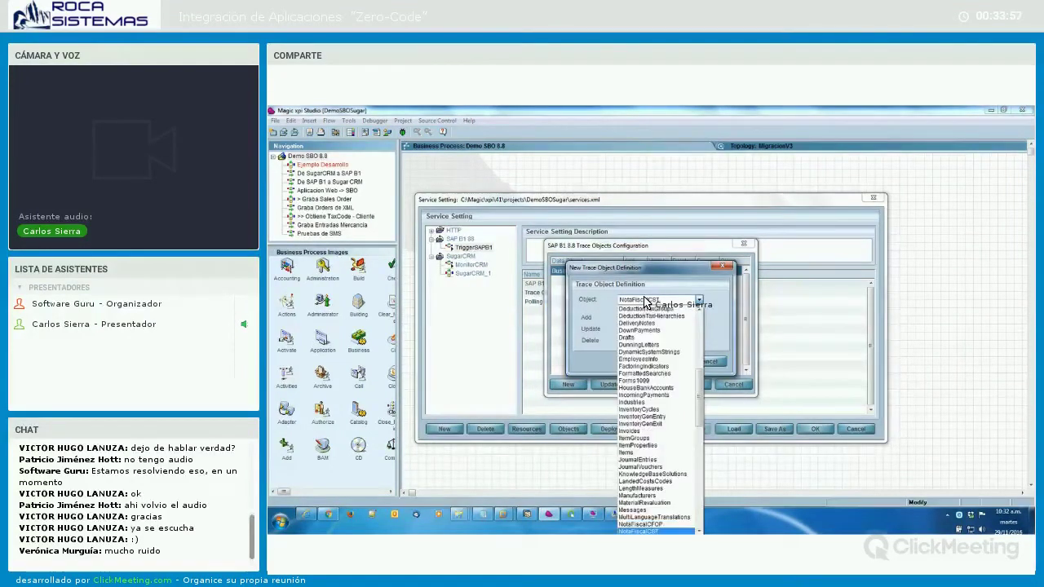
type("invo")
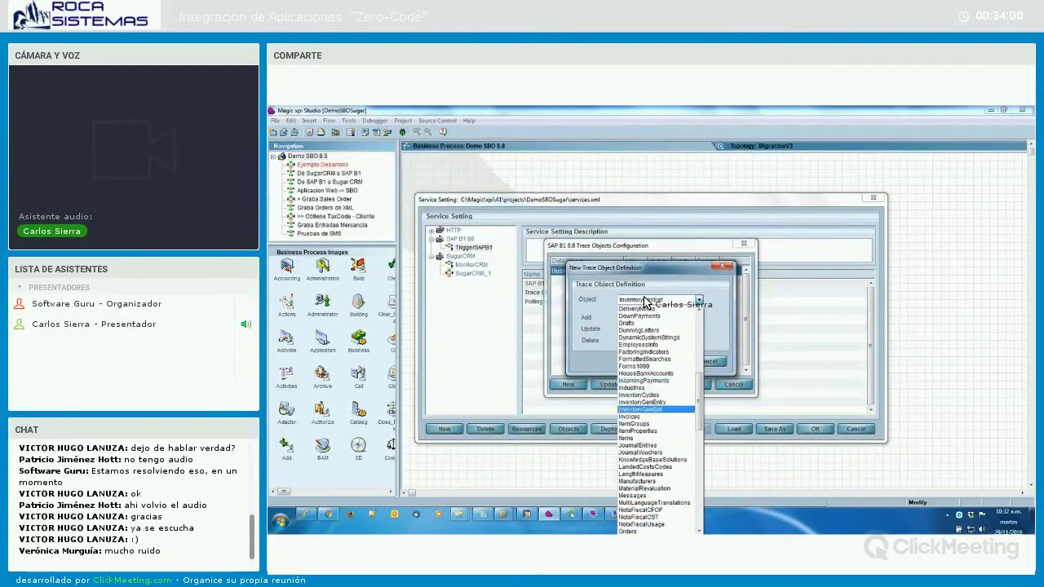
key("Return")
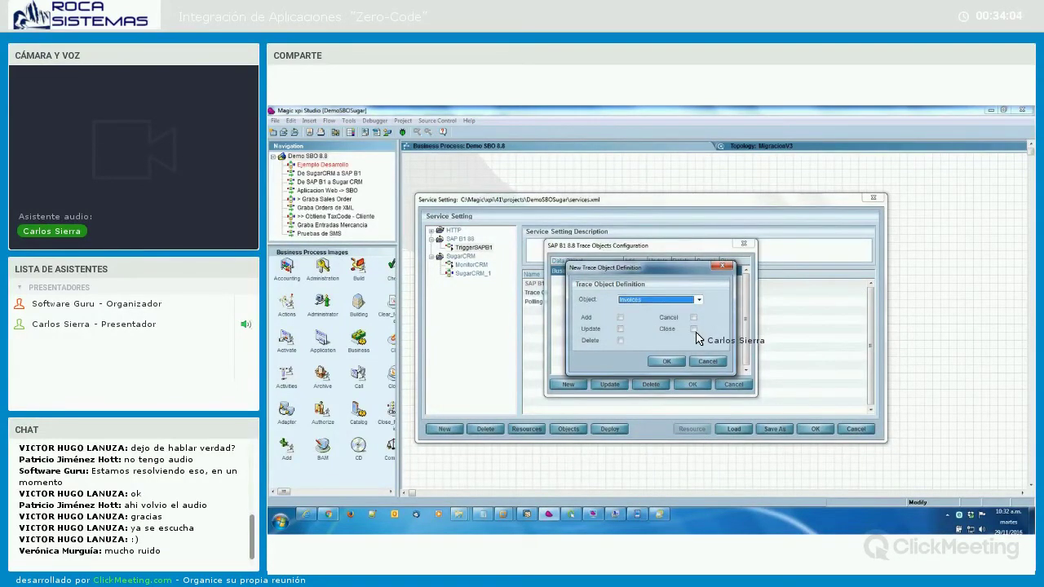
left_click(666, 362)
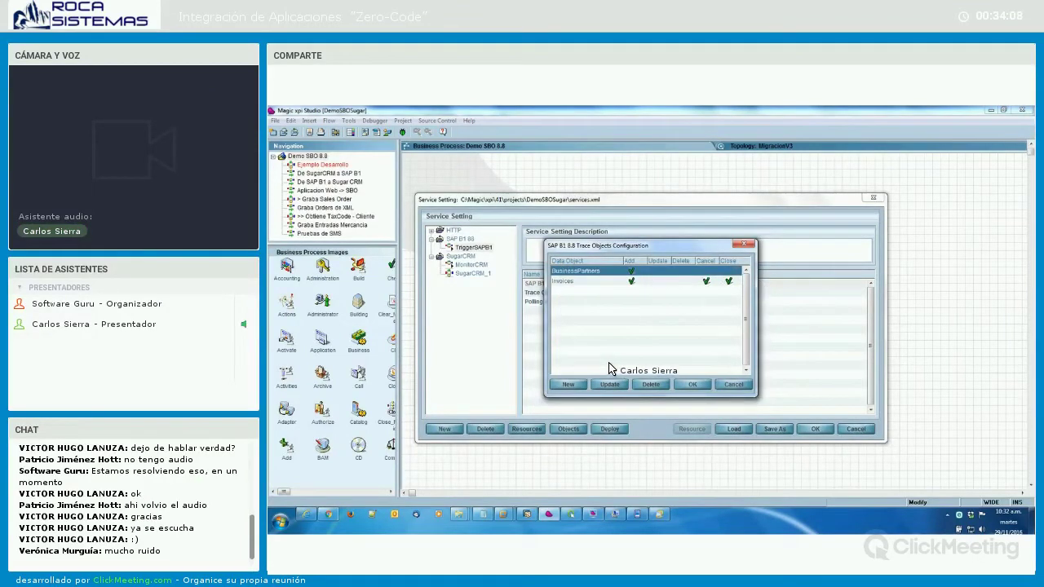
left_click(734, 385)
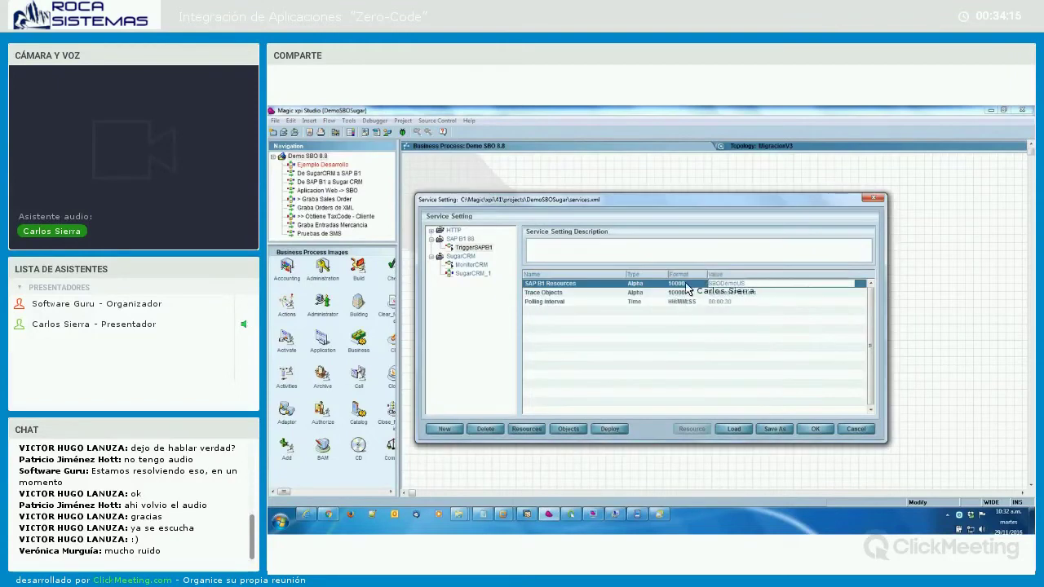
left_click(855, 429)
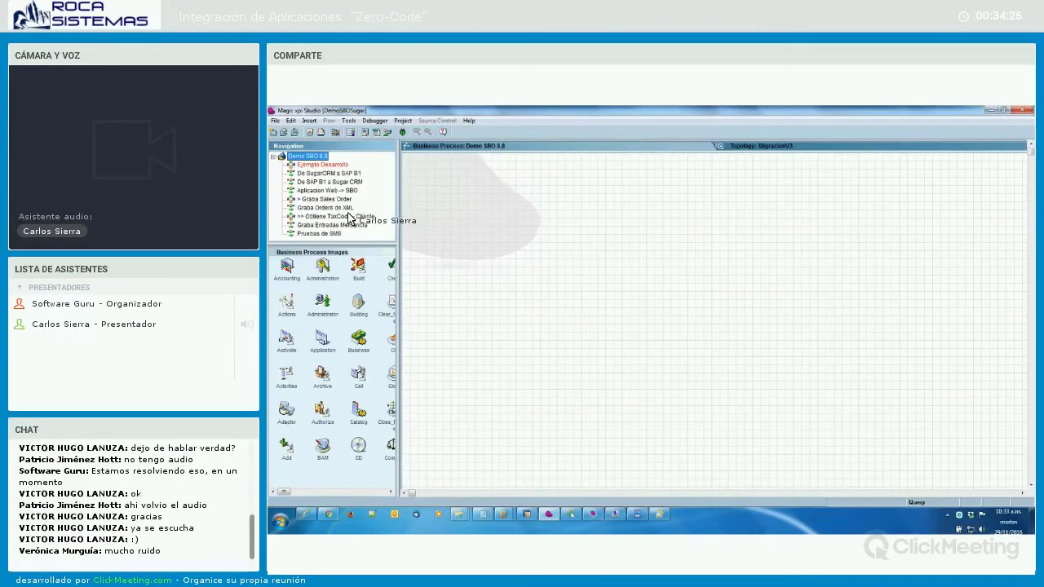
- Open the Graba Orders de XML flow to view its trigger and component sequence
key("Down")
key("Down")
key("Down")
key("Down")
key("Down")
key("Down")
key("Return")
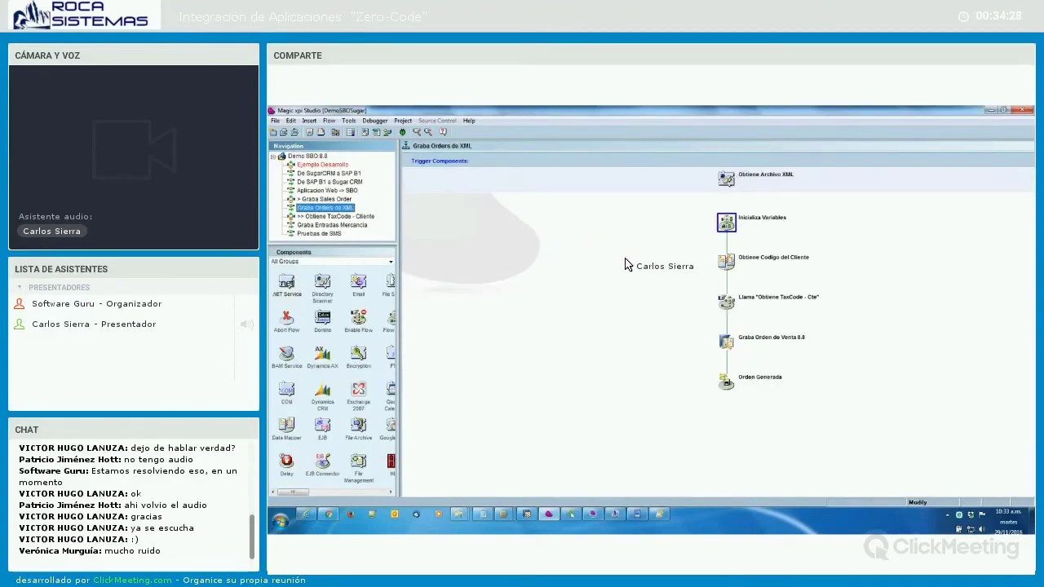
left_click(627, 265)
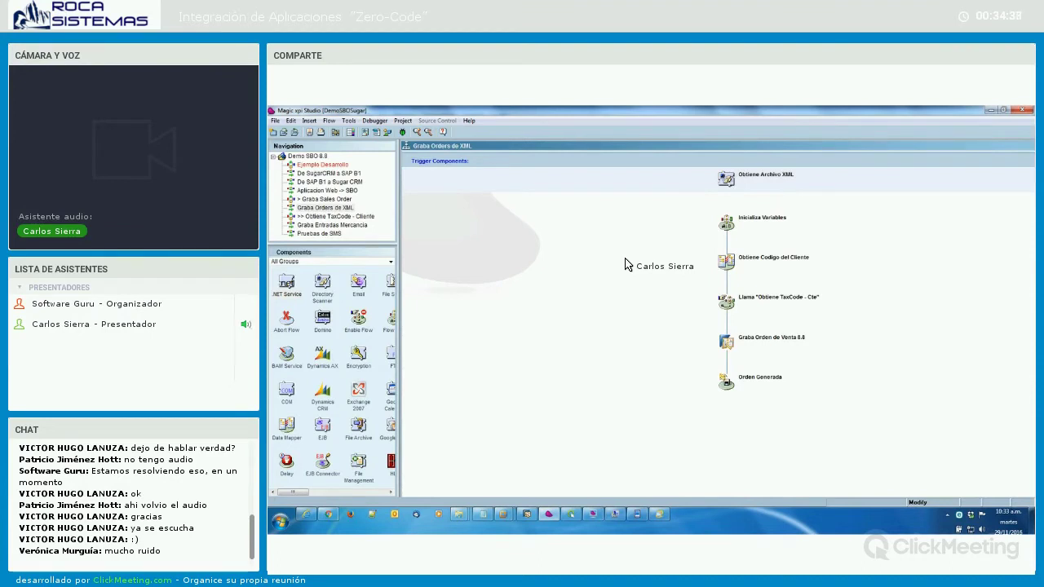
- Inspect the Obtiene Archivo XML trigger's directory scanner configuration, including its source and action options and its log and return details
double_click(726, 180)
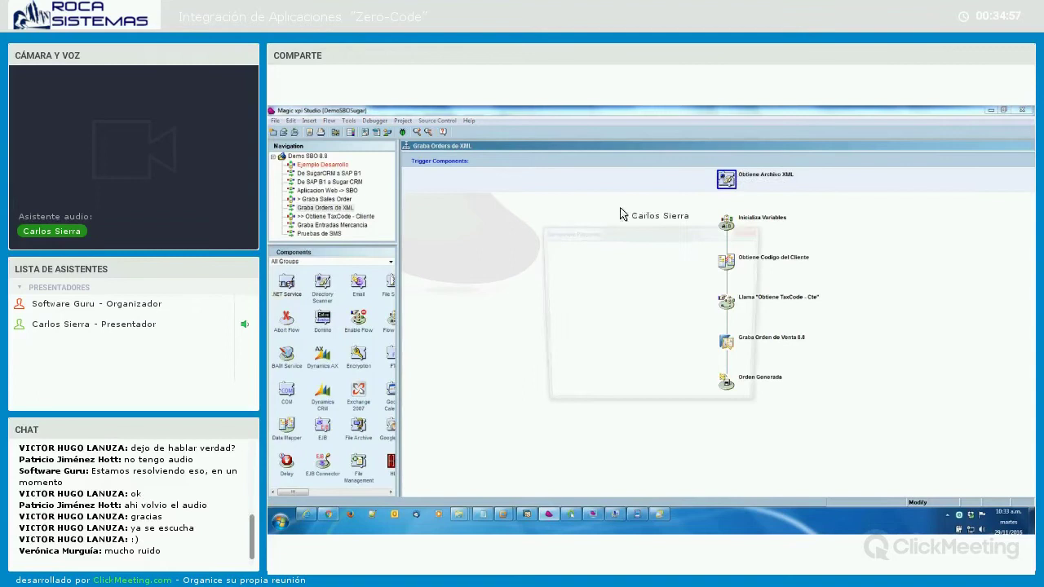
left_click(653, 399)
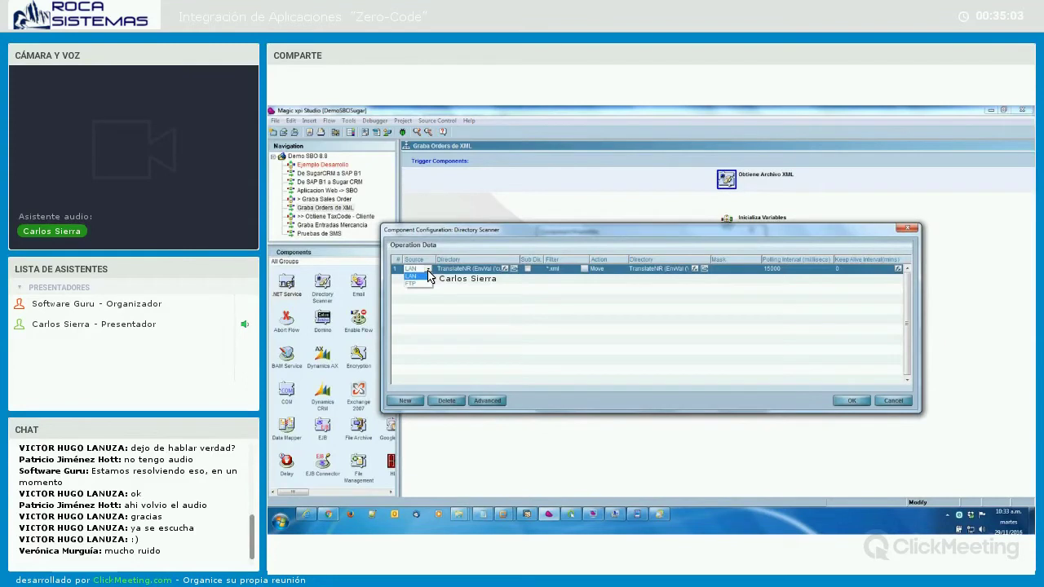
left_click(572, 278)
left_click(608, 272)
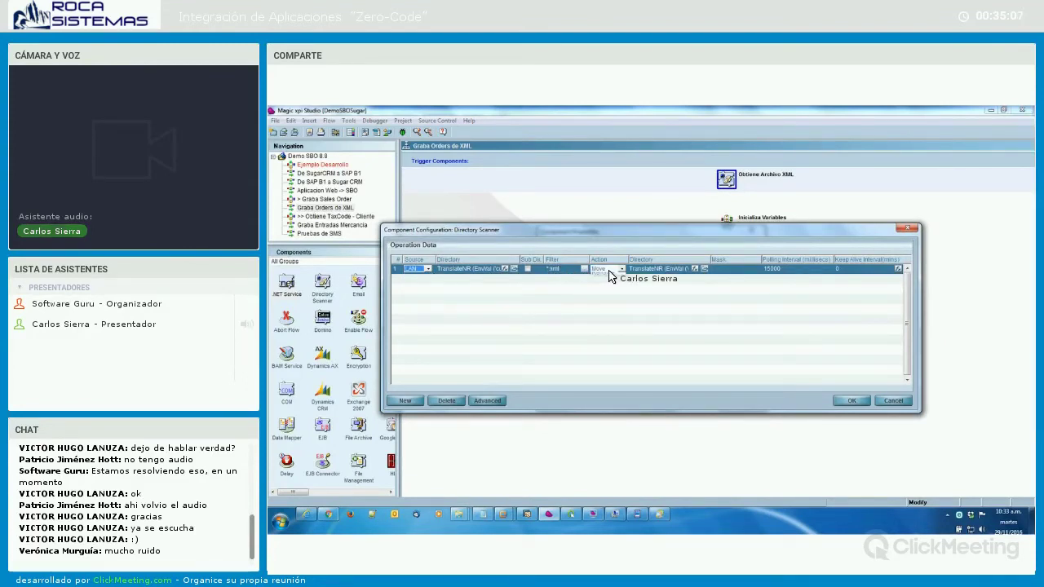
left_click(610, 274)
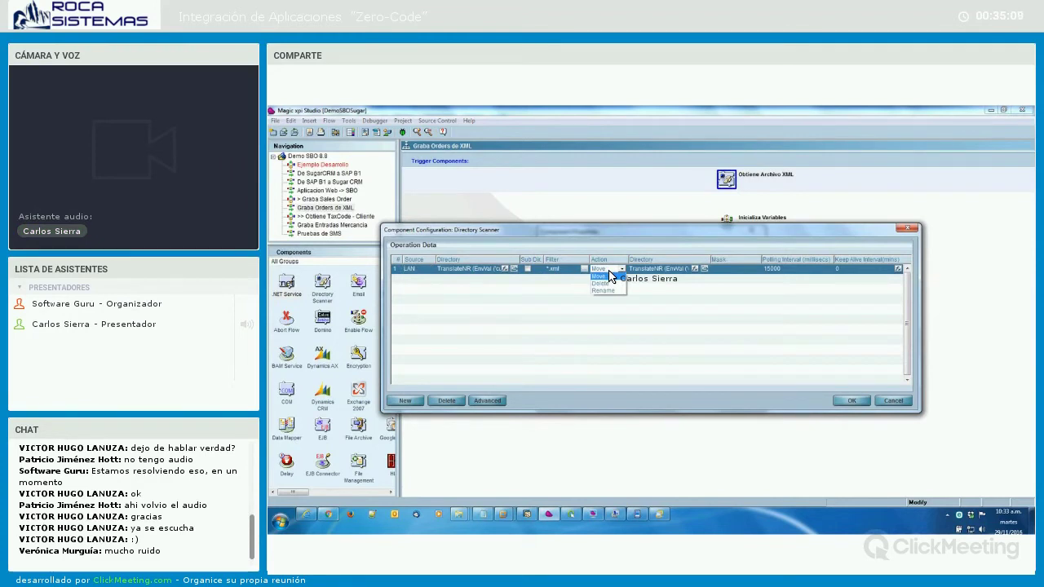
left_click(610, 276)
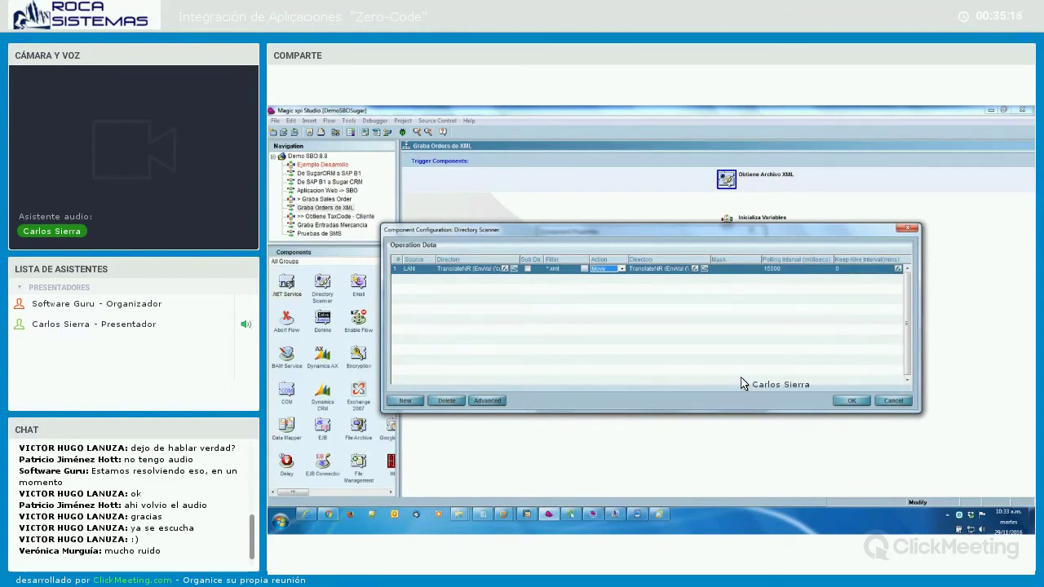
left_click(486, 400)
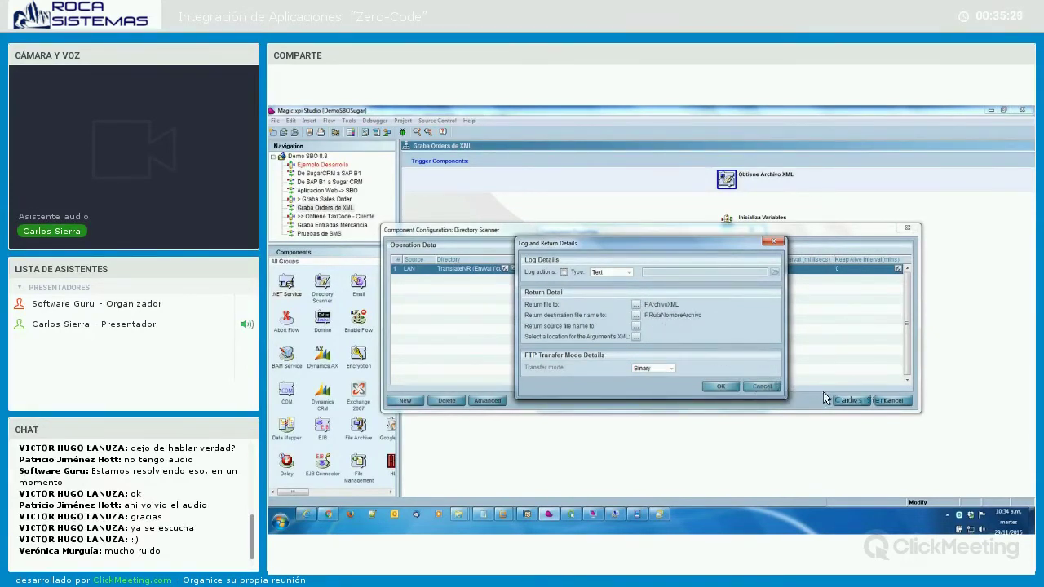
left_click(897, 402)
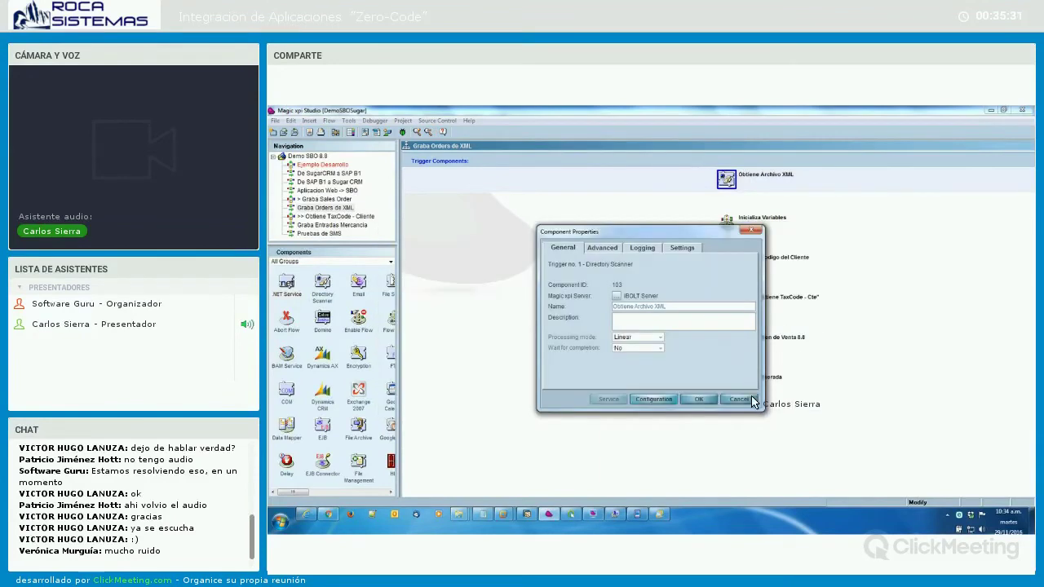
left_click(751, 232)
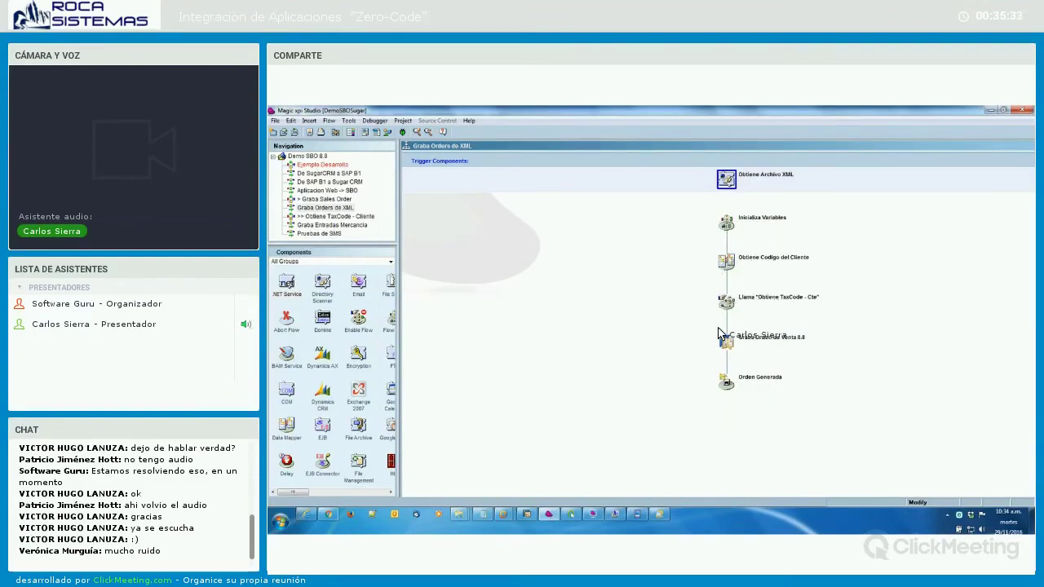
- View the Inicializa Variables flow data configuration, and open the source and destination settings of the Obtiene Codigo del Cliente data mapper
double_click(725, 228)
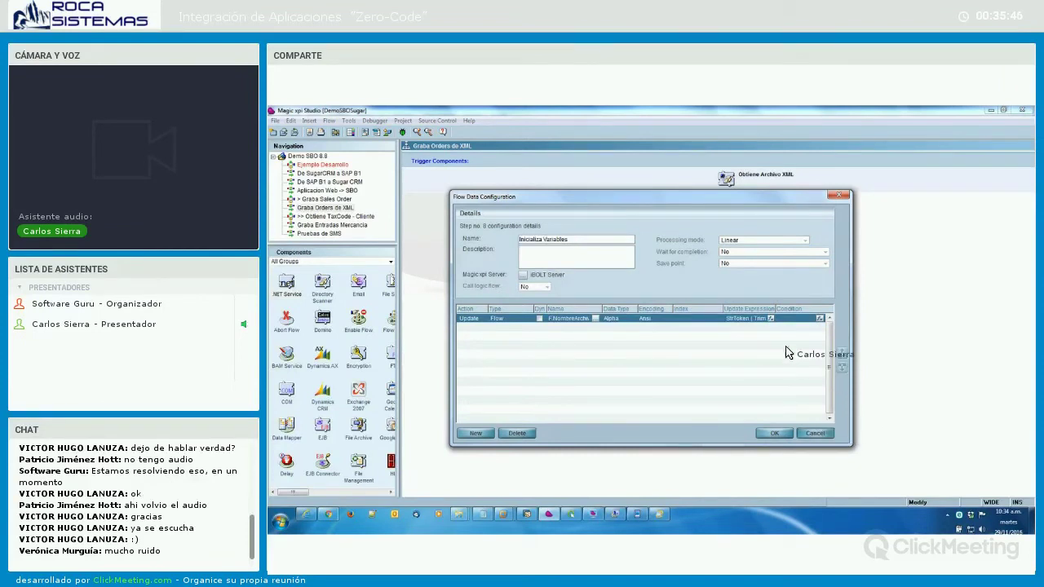
key("Escape")
left_click(736, 262)
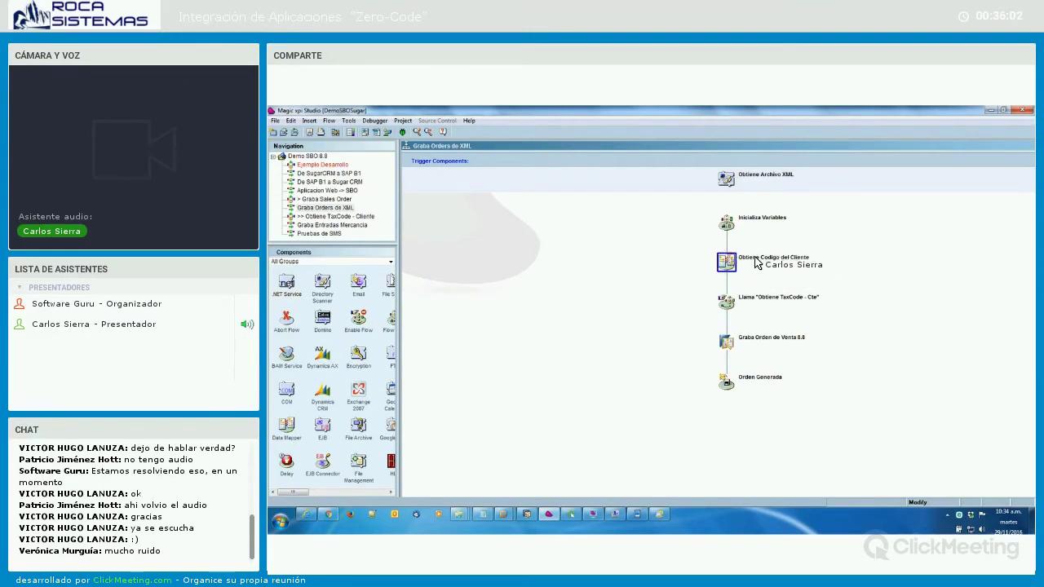
double_click(727, 262)
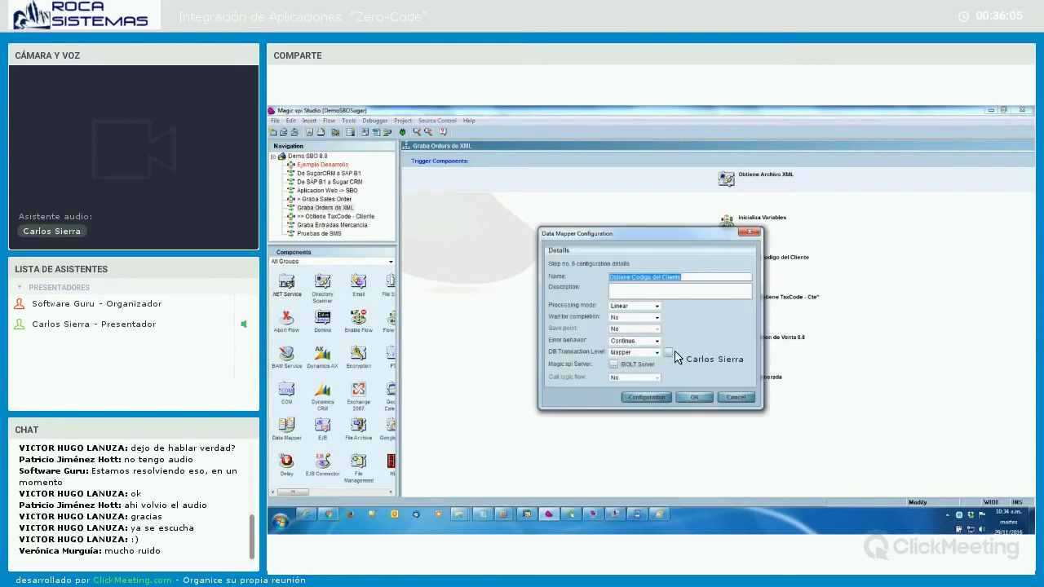
left_click(644, 398)
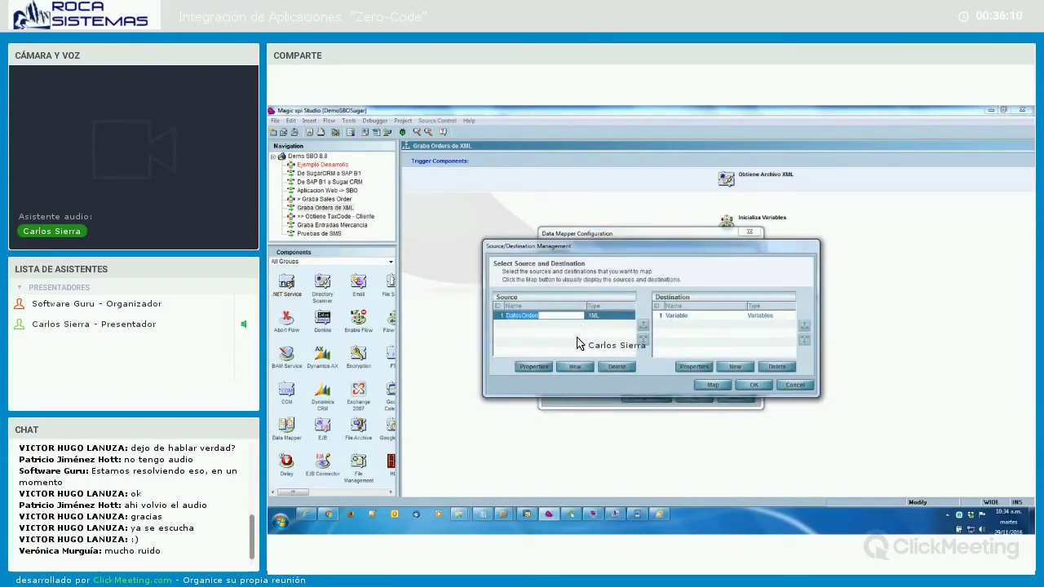
- Try adding a second source of type XML to the Obtiene Codigo del Cliente mapper, and delete it
left_click(576, 368)
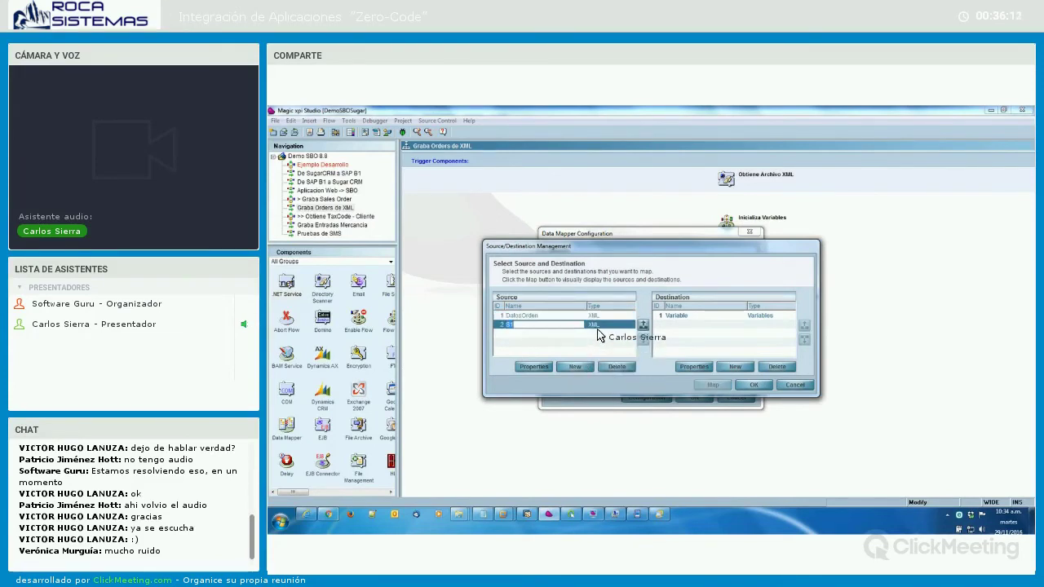
left_click(600, 327)
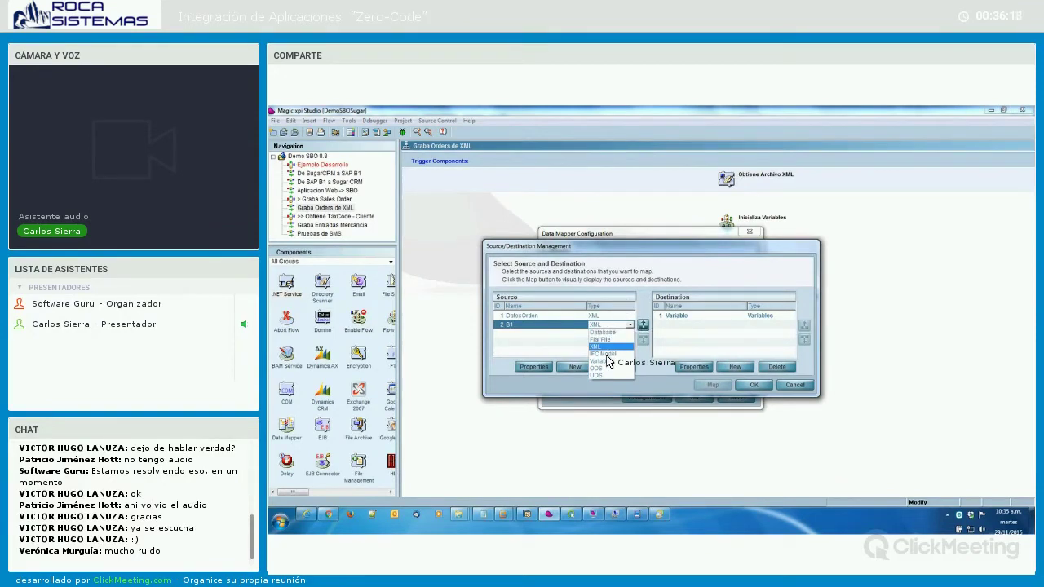
left_click(608, 346)
left_click(617, 366)
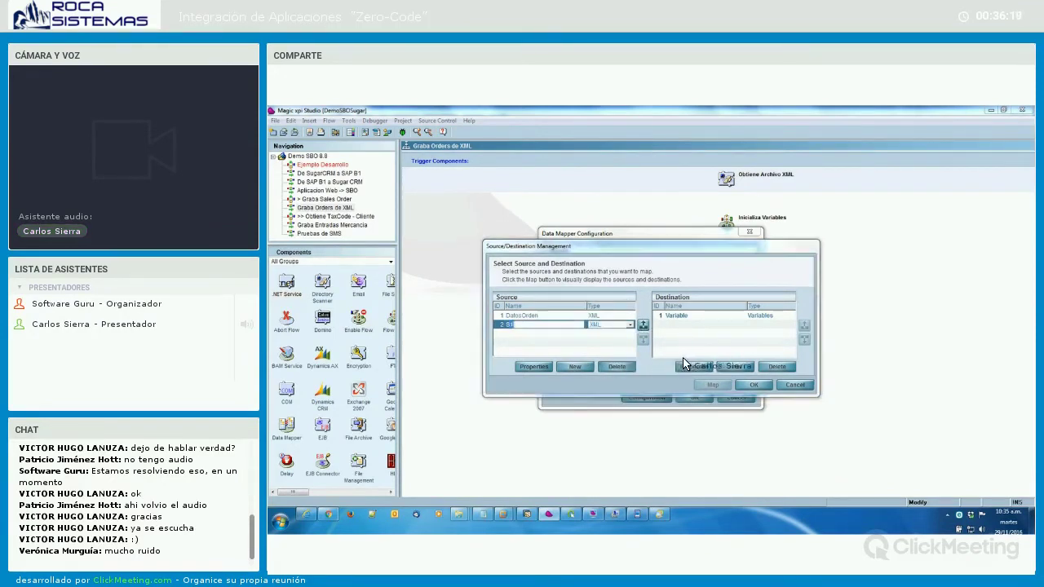
key("Return")
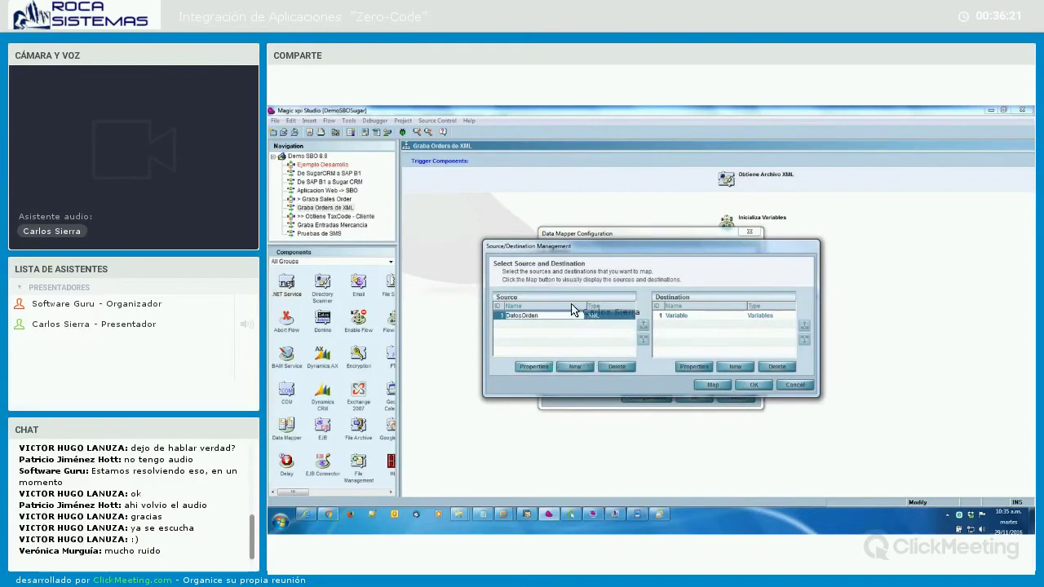
- View the DatosOrden source's properties, and open the mapping to examine the Order structure and the connection from Customer_ID
double_click(526, 314)
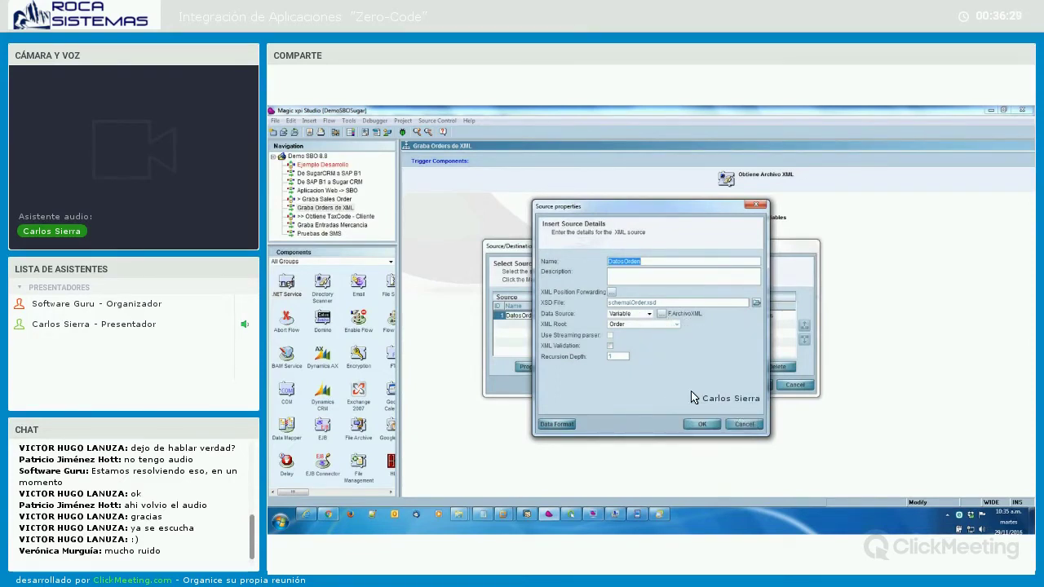
key("Return")
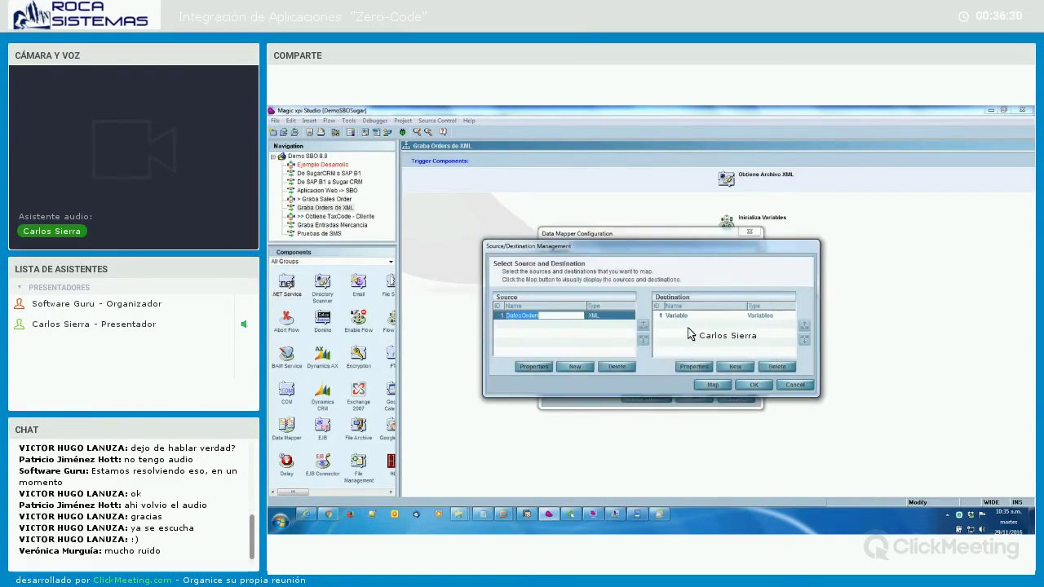
left_click(713, 385)
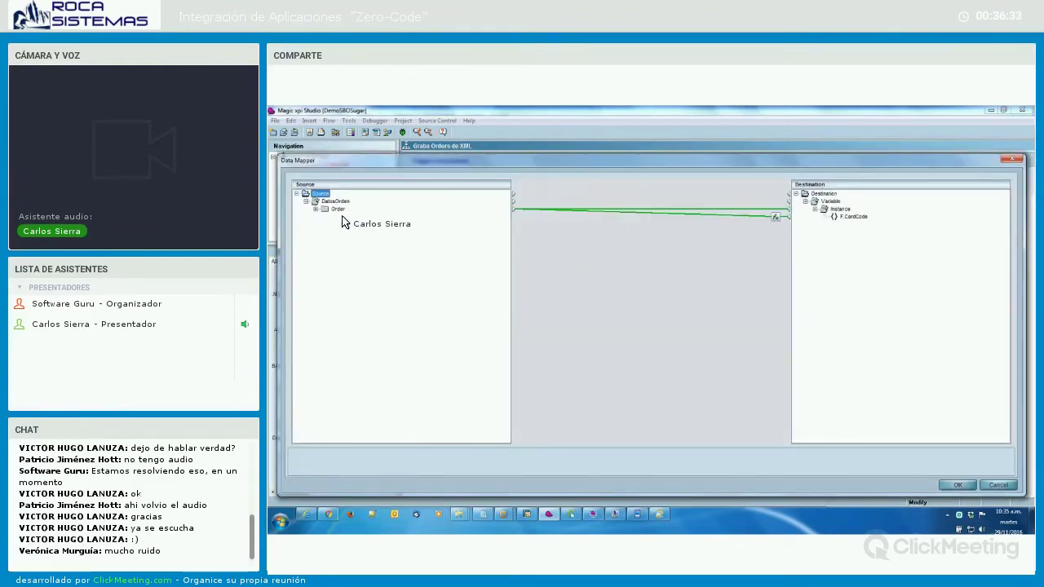
left_click(316, 209)
left_click(325, 216)
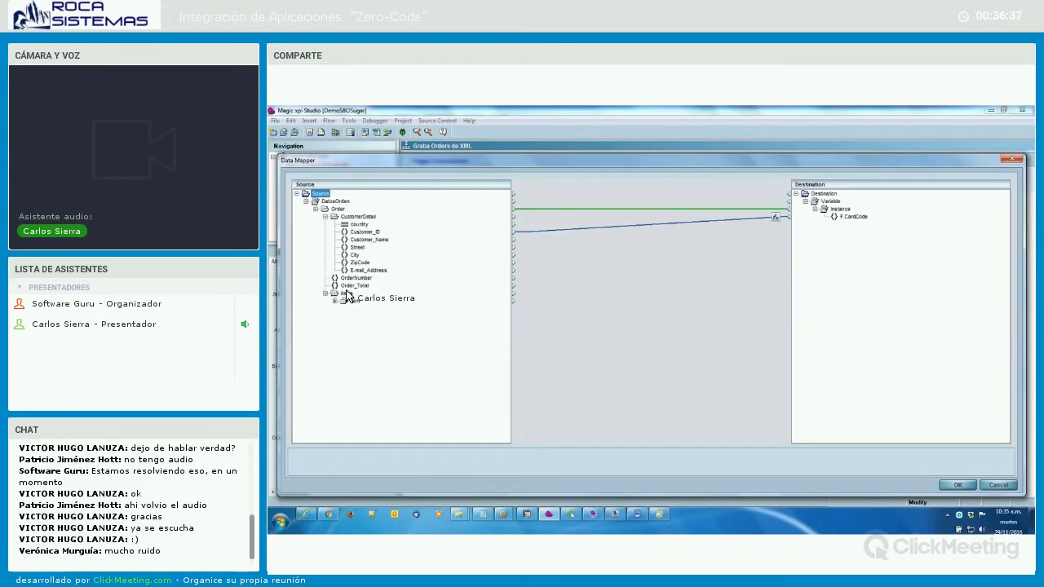
left_click(334, 301)
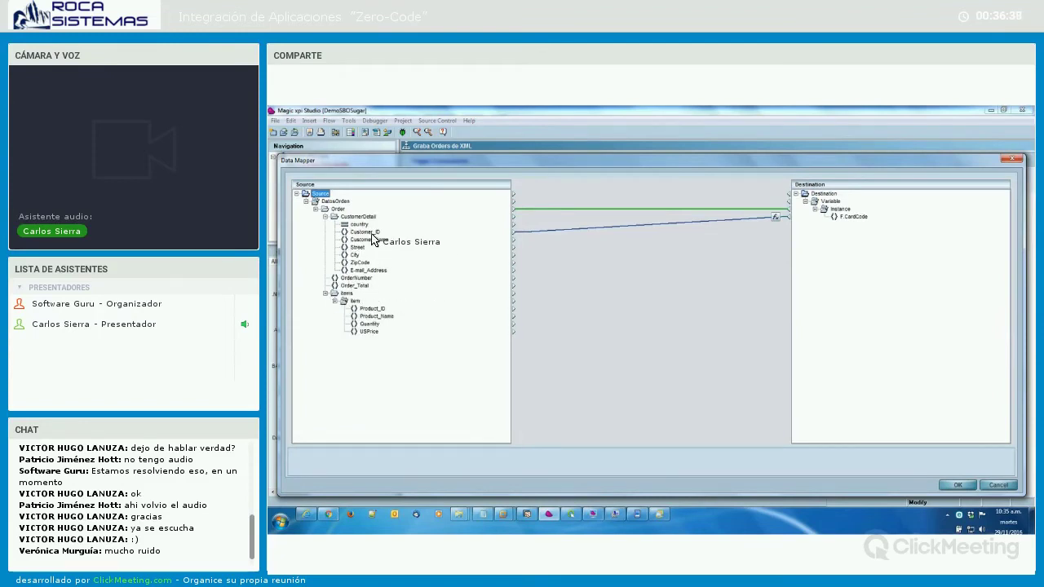
left_click(369, 232)
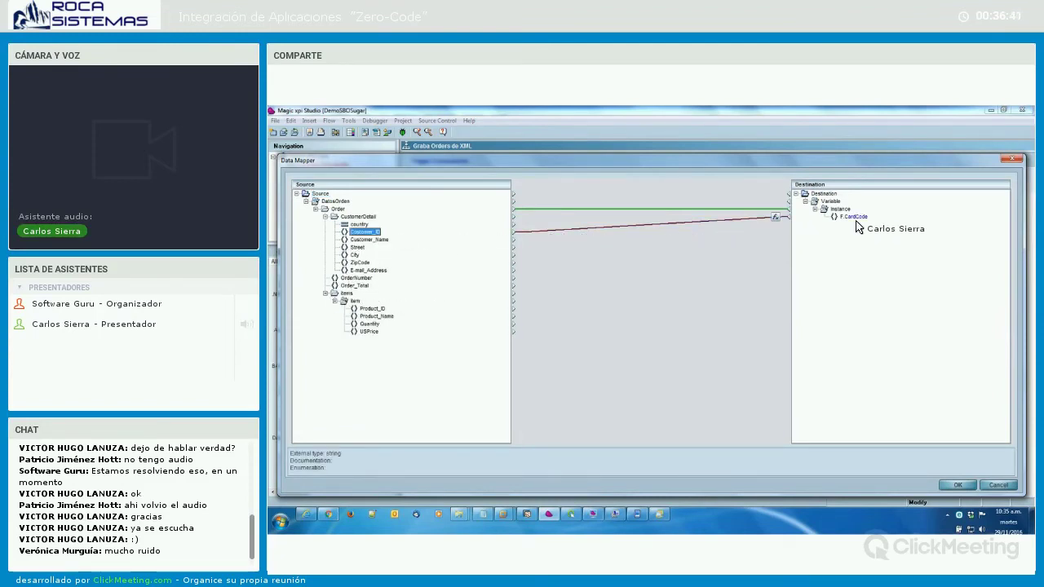
- Inspect F.CardCode's calculated value expression and browse the available functions to GetDate, and close the data mapper settings
mouse_move(857, 223)
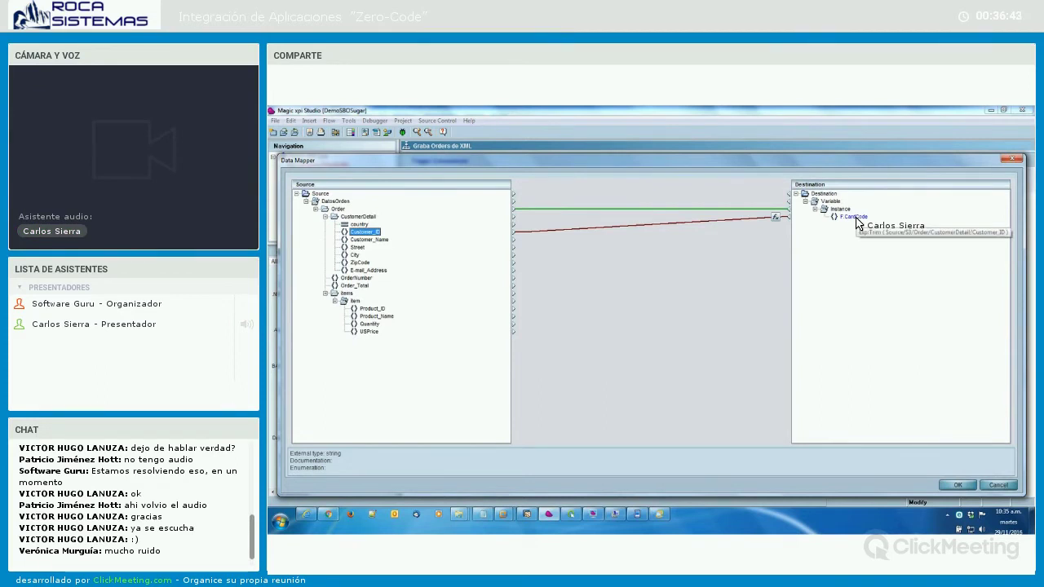
double_click(857, 224)
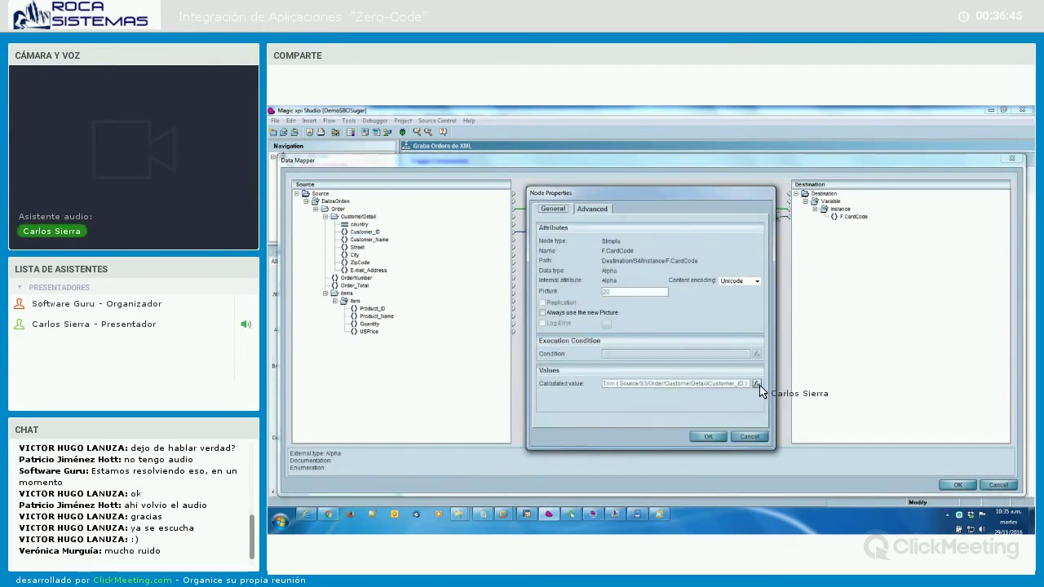
left_click(757, 384)
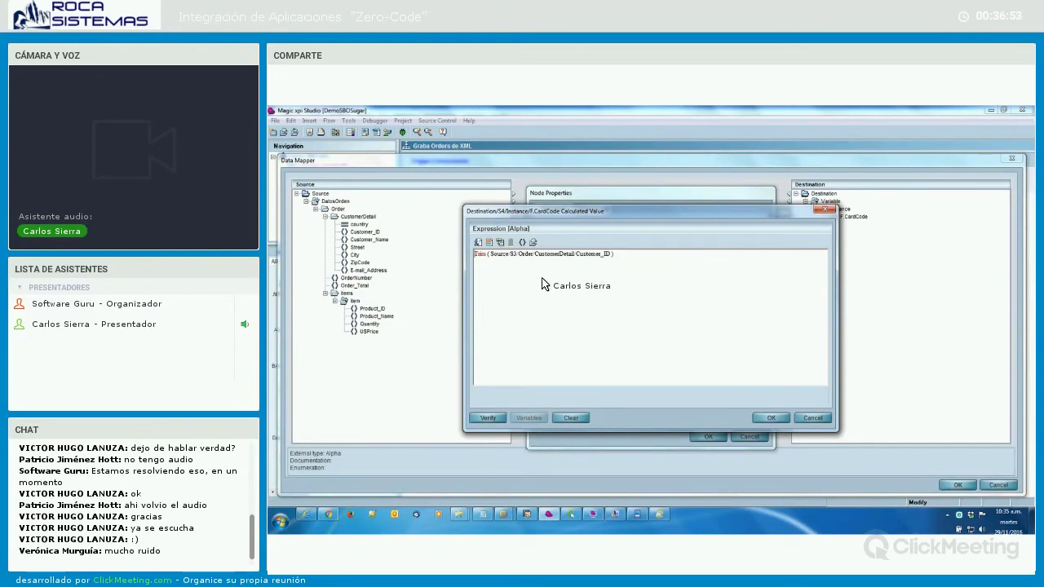
left_click(482, 245)
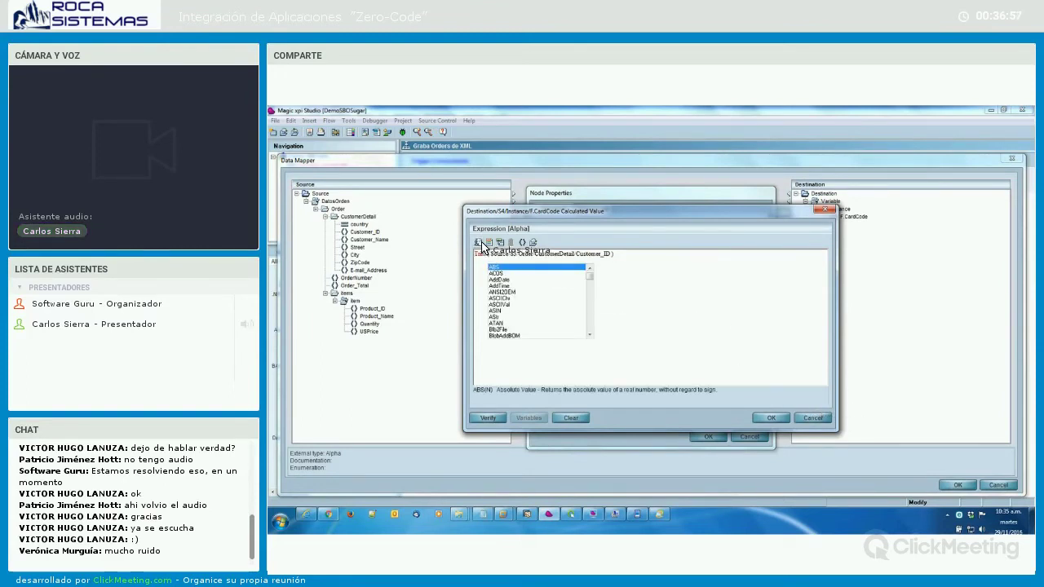
type("GetD")
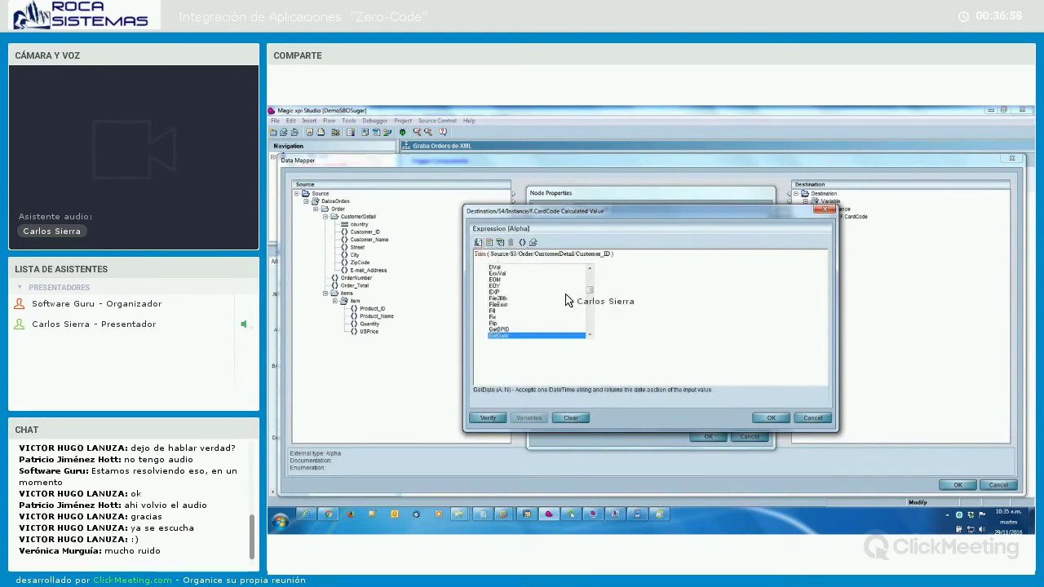
left_click(785, 416)
left_click(772, 418)
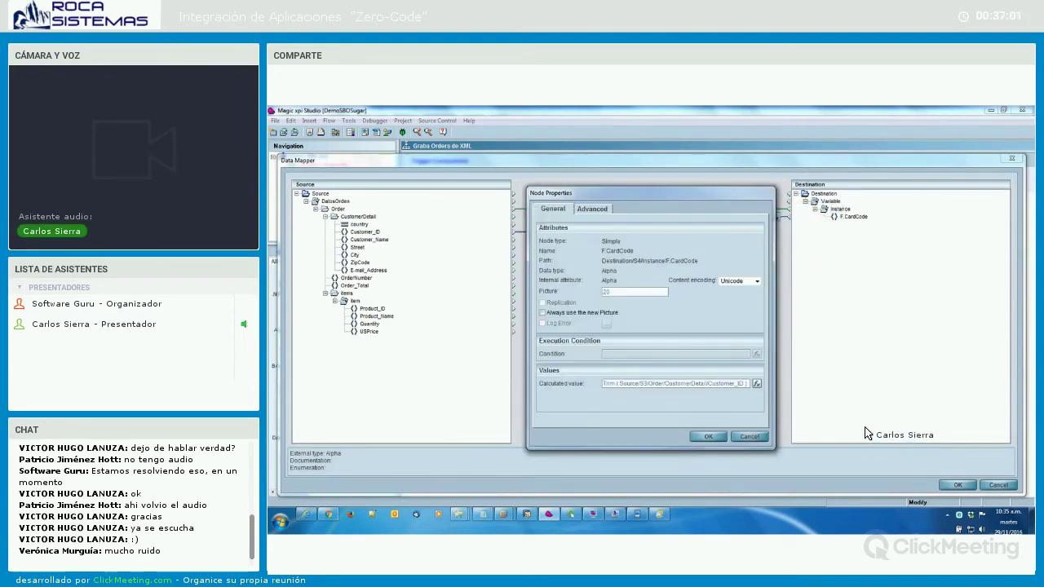
key("Return")
left_click(1000, 485)
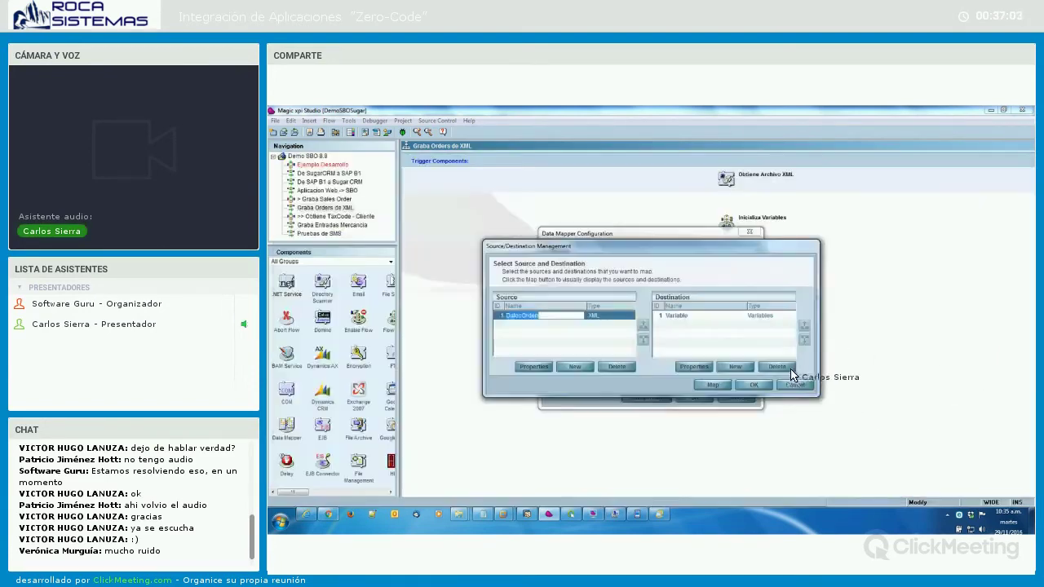
left_click(754, 385)
left_click(736, 399)
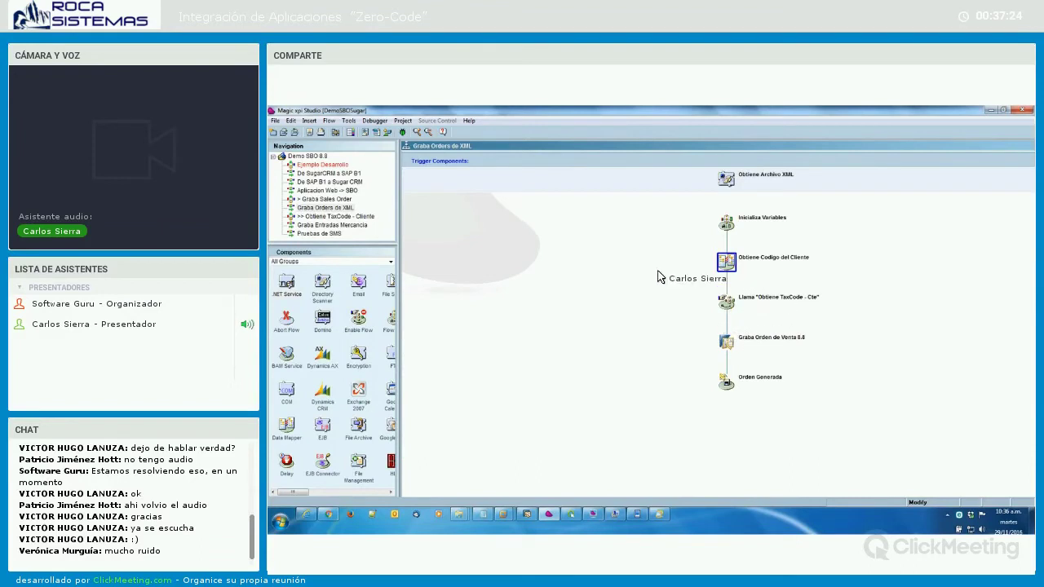
- View the Obtiene TaxCode - Cliente flow, and the flow selection and arguments of the Graba Orders de XML component that calls it
left_click(369, 217)
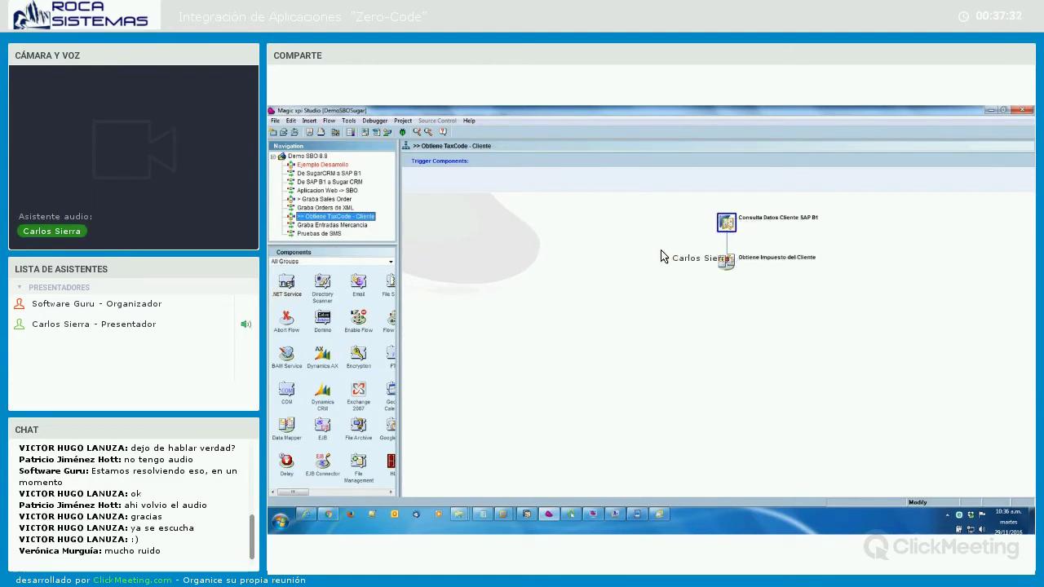
left_click(324, 207)
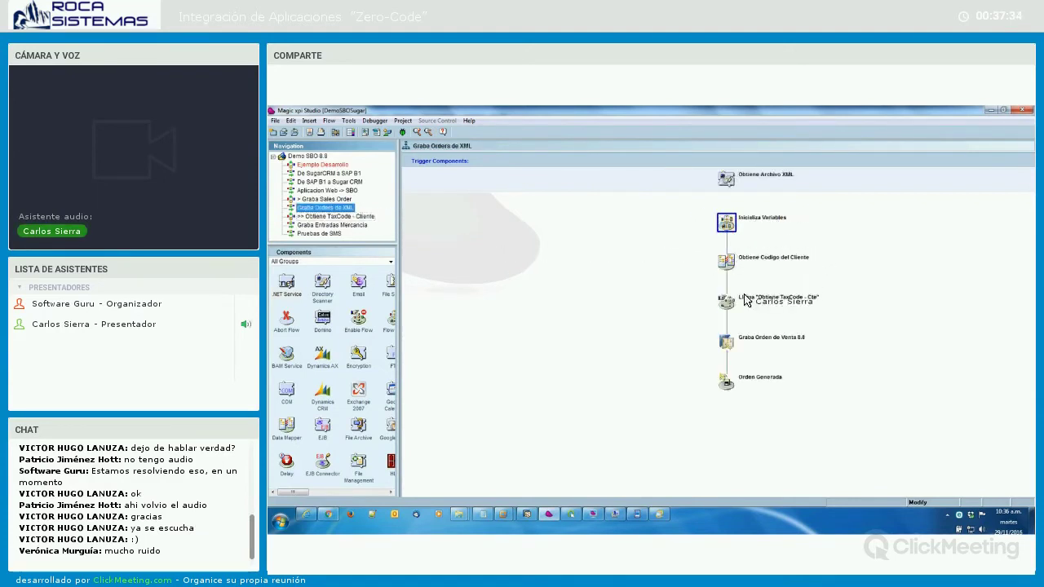
double_click(744, 302)
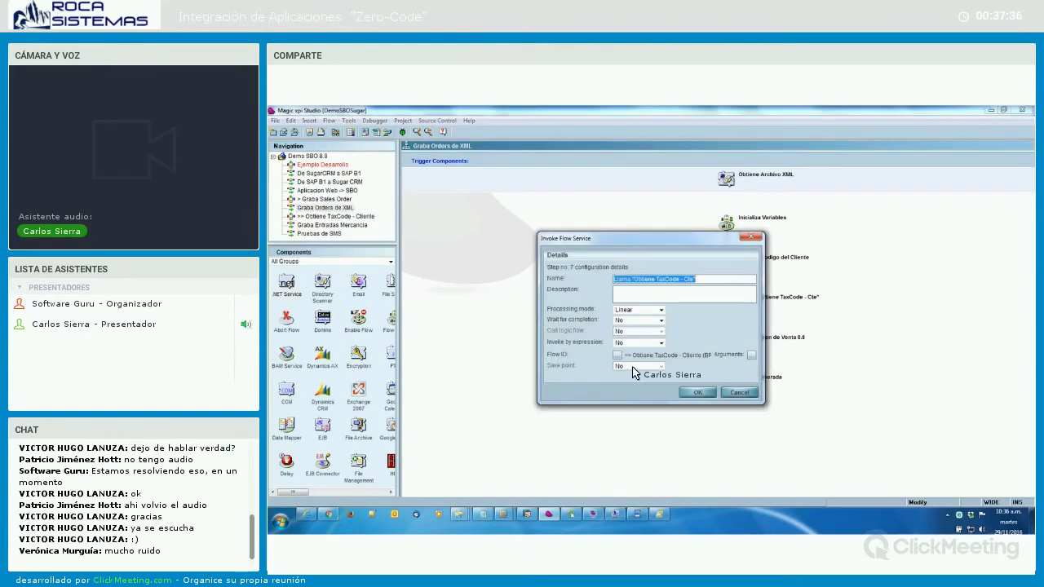
left_click(618, 356)
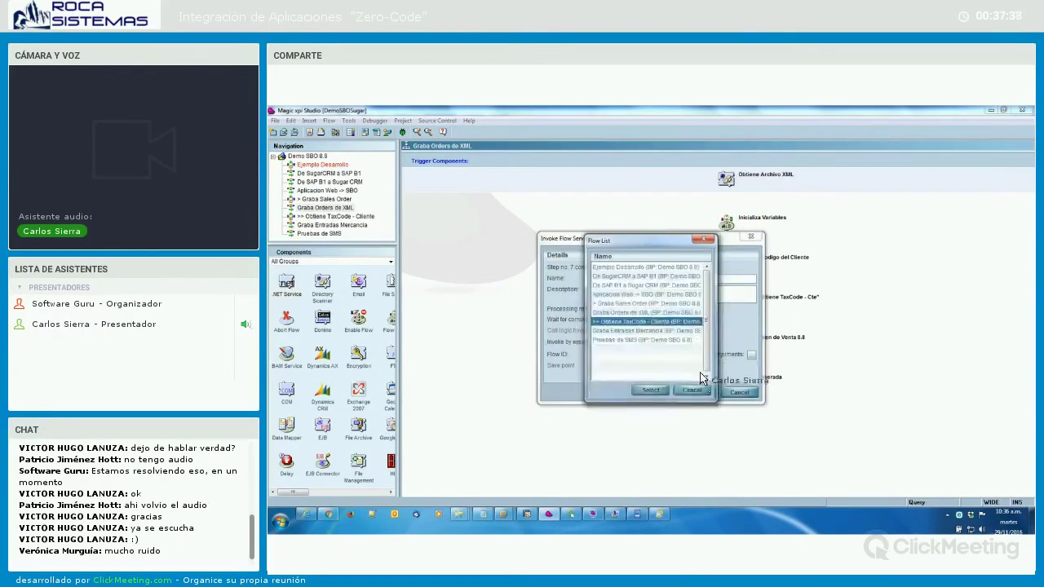
left_click(752, 355)
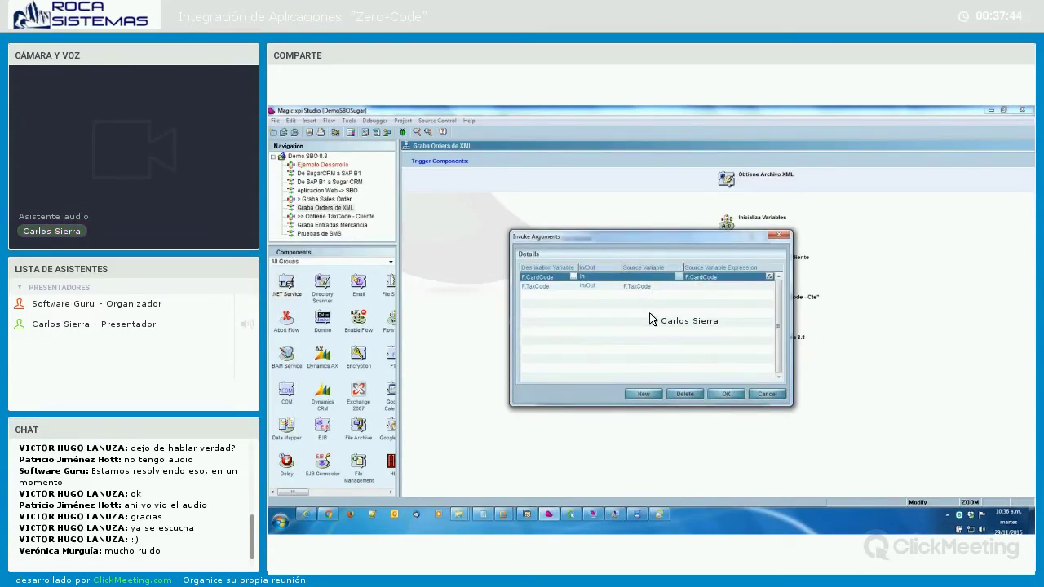
- Close the invoke arguments, and view the SBODemoUS connection settings of the Graba Orden de Venta 8.8 component
left_click(767, 394)
left_click(724, 395)
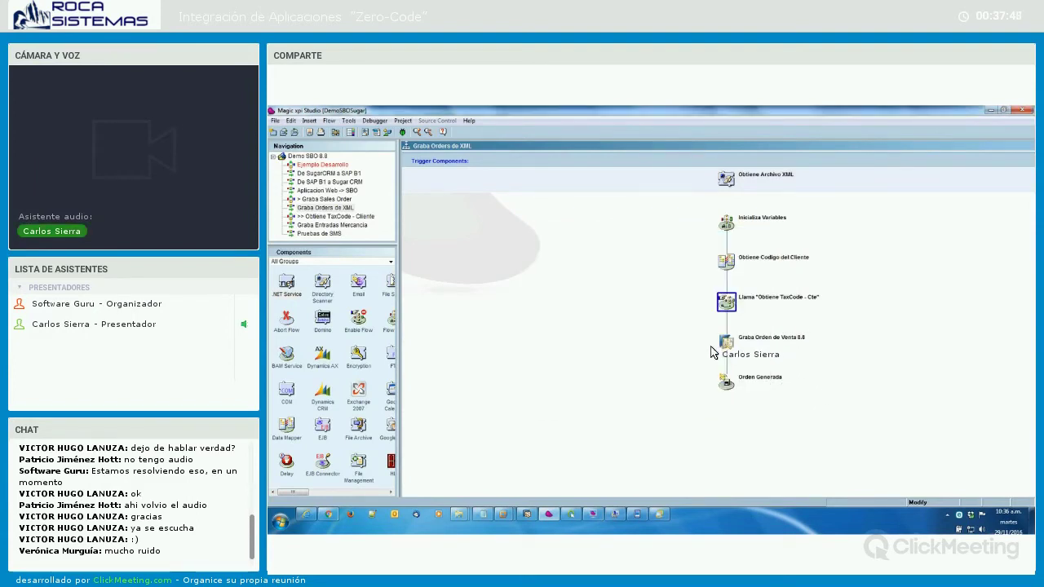
left_click(767, 337)
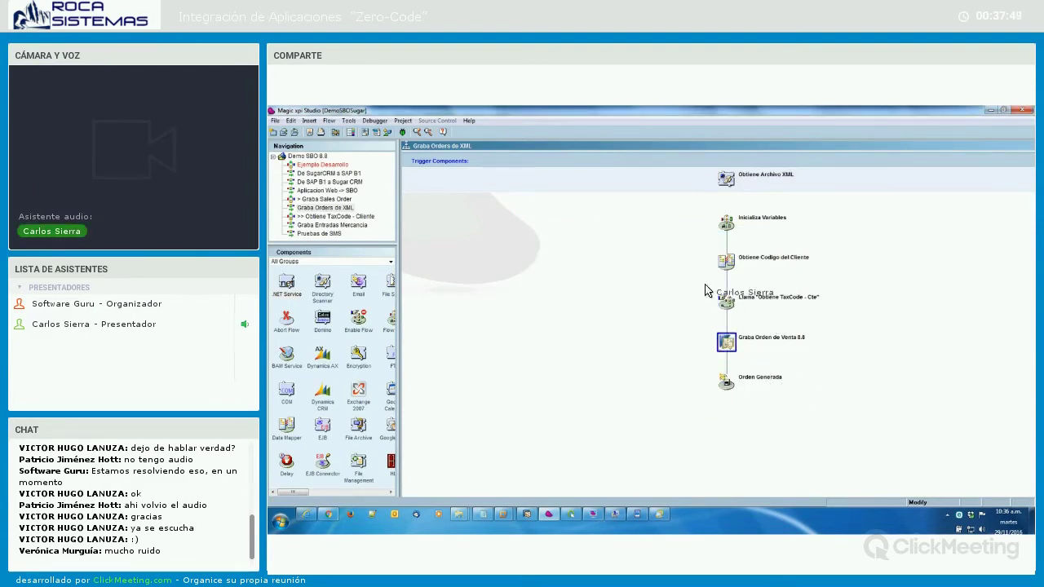
double_click(729, 346)
left_click(693, 250)
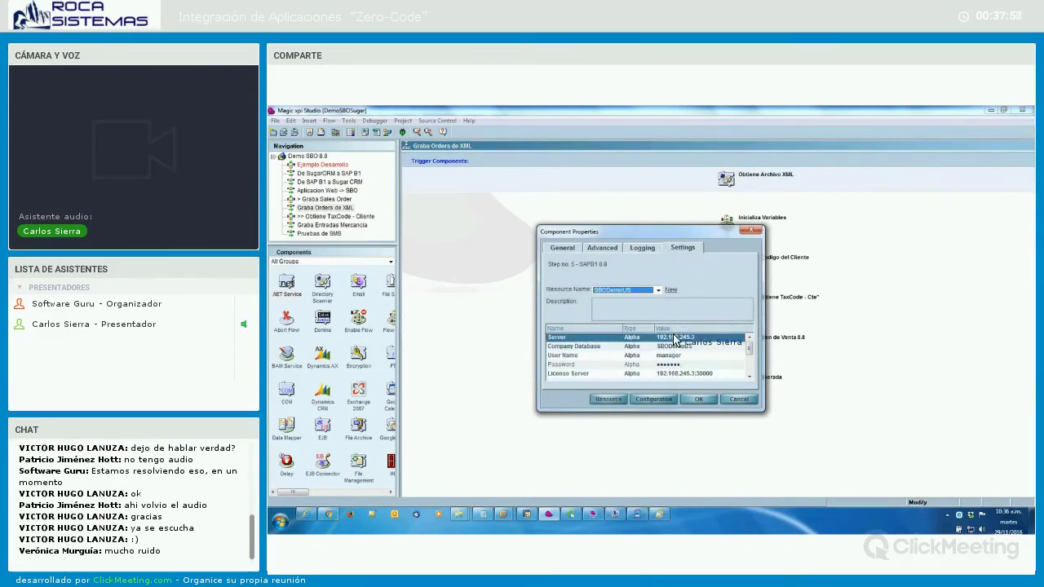
left_click(571, 249)
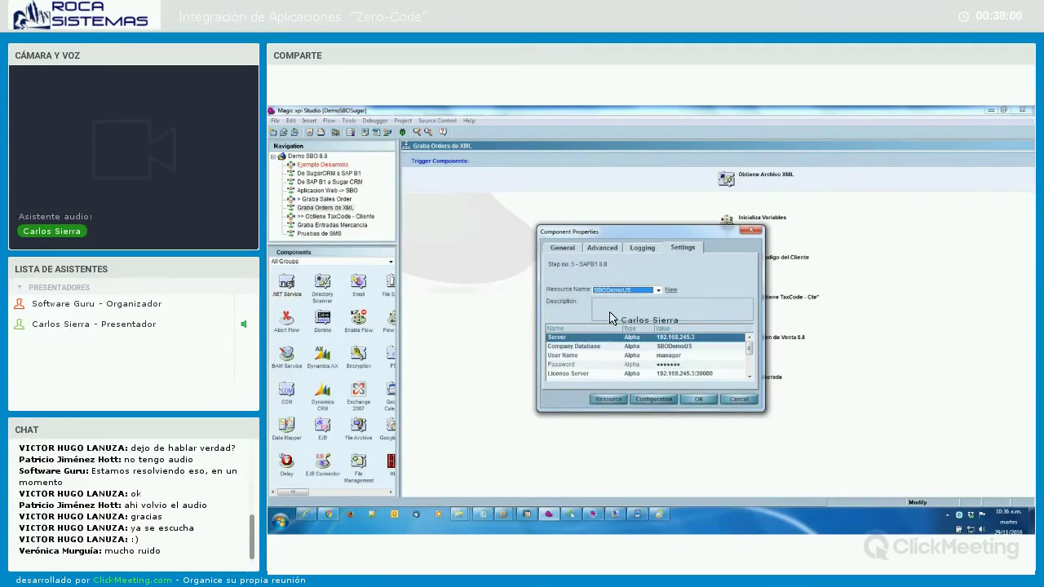
- Examine the available operations and data objects in the SAPB1 8.8 configuration, keeping Add and Orders
key("Return")
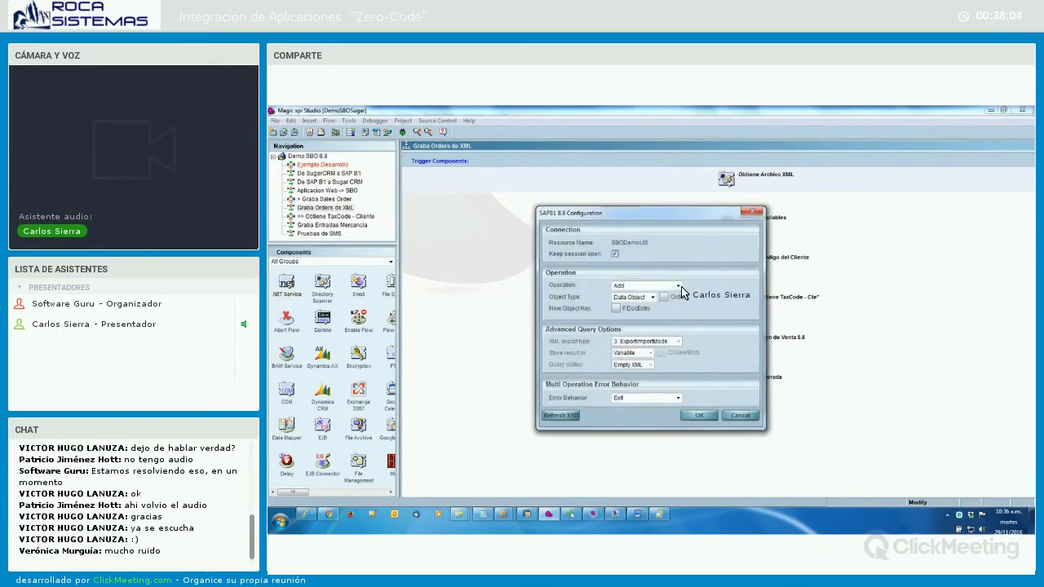
left_click(681, 288)
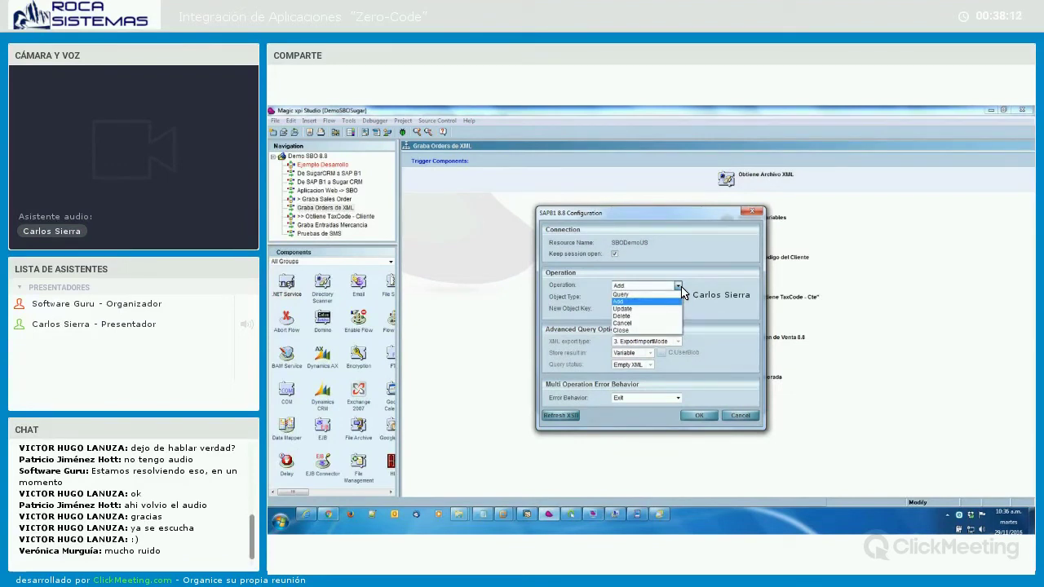
left_click(675, 294)
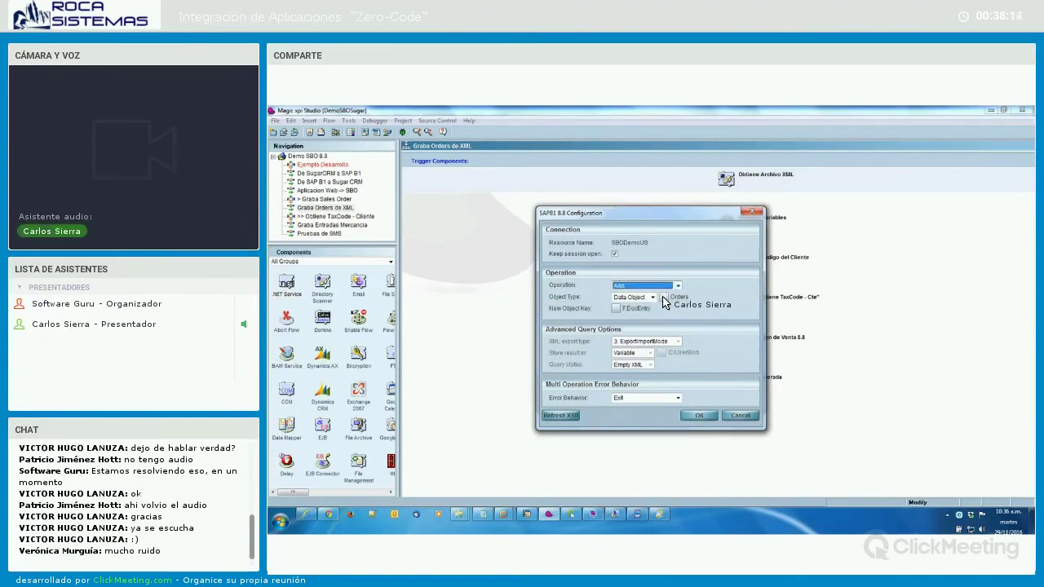
double_click(664, 299)
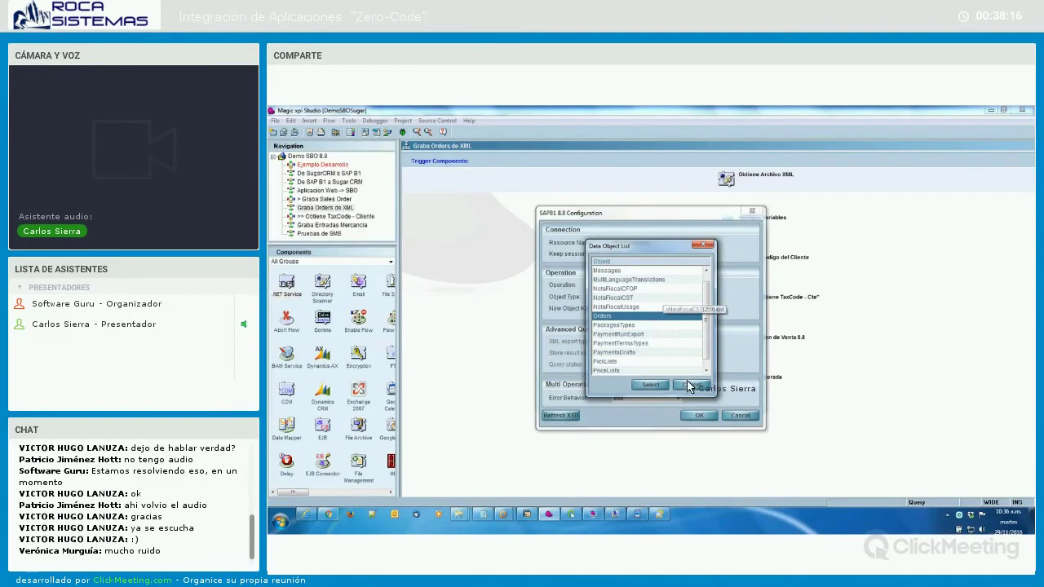
double_click(659, 314)
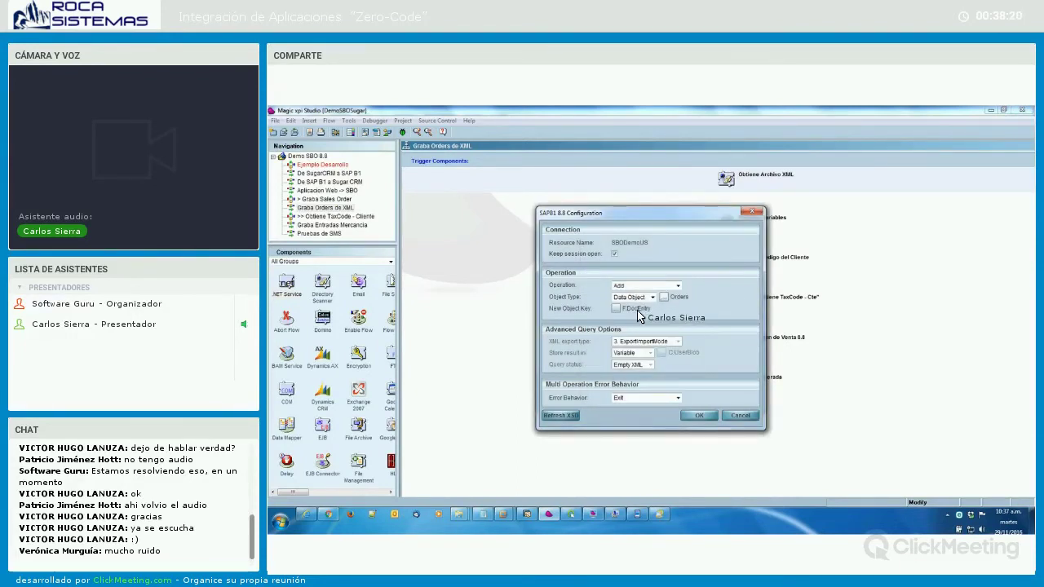
left_click(703, 417)
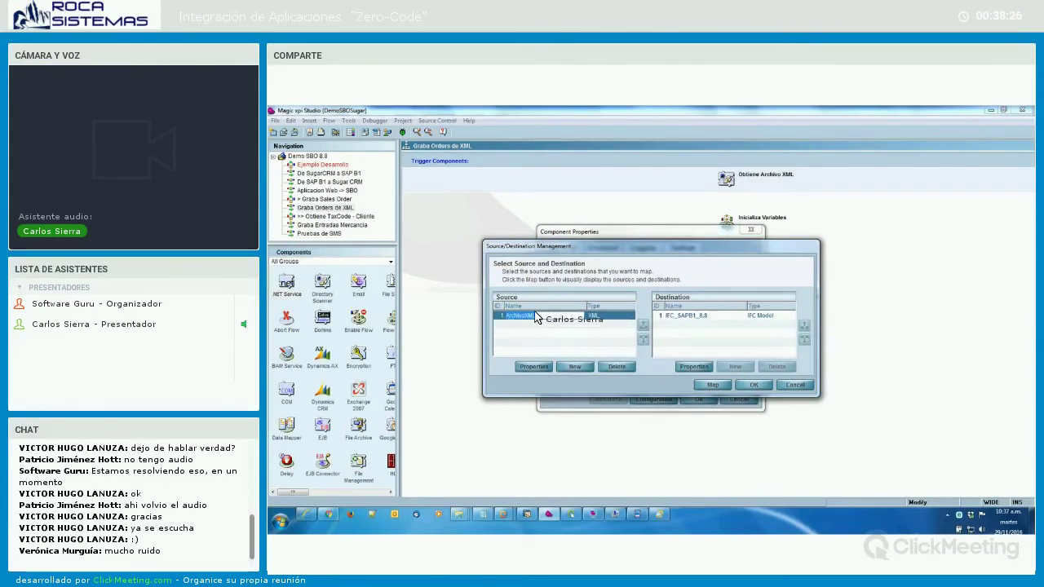
- Open the mapping from ArchivoXML to IFC_SAPB1_8.8, and expand the whole Order source and the row under the destination's Documents
left_click(713, 387)
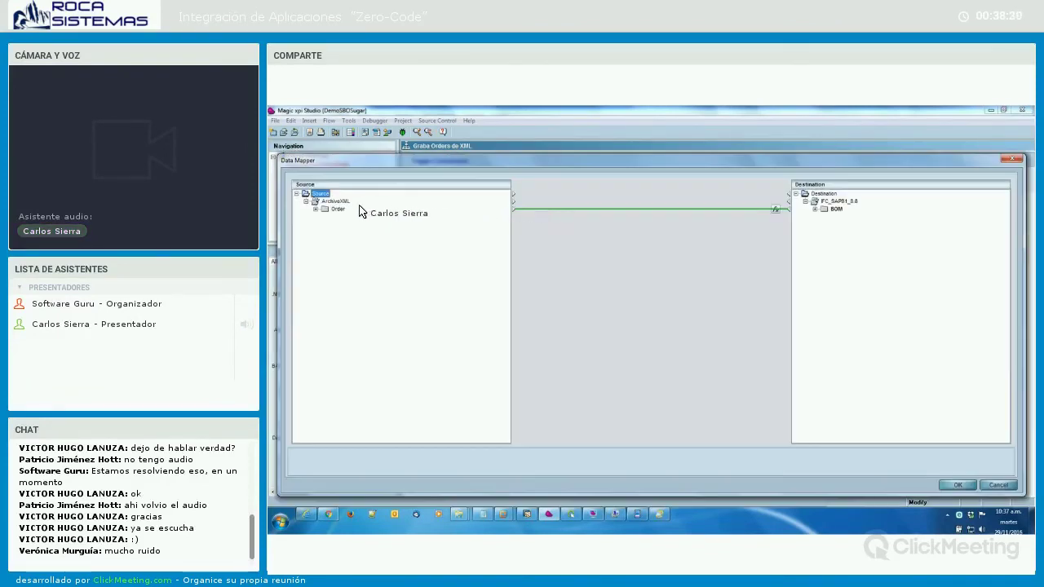
left_click(336, 209)
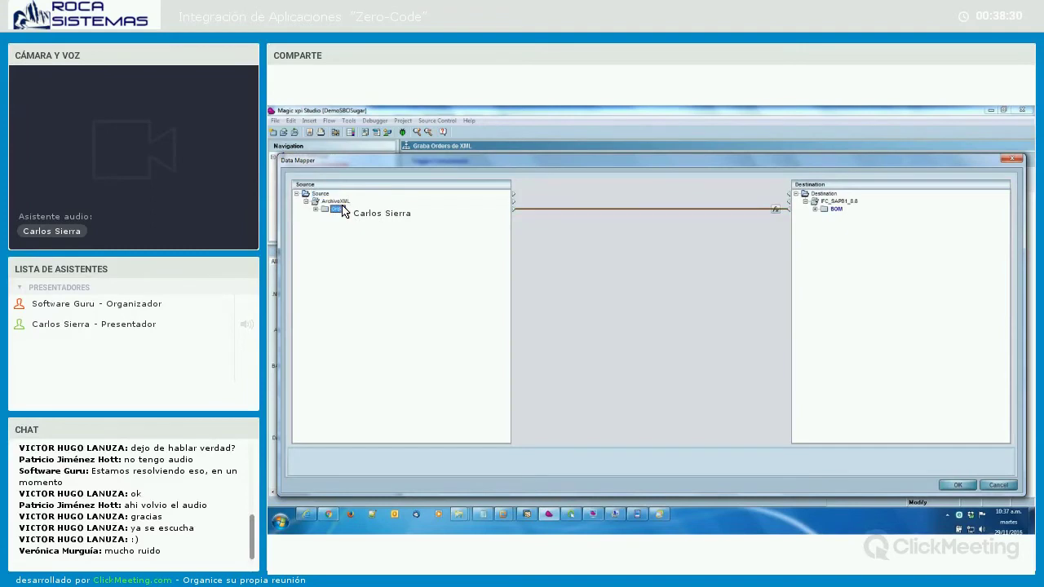
right_click(341, 209)
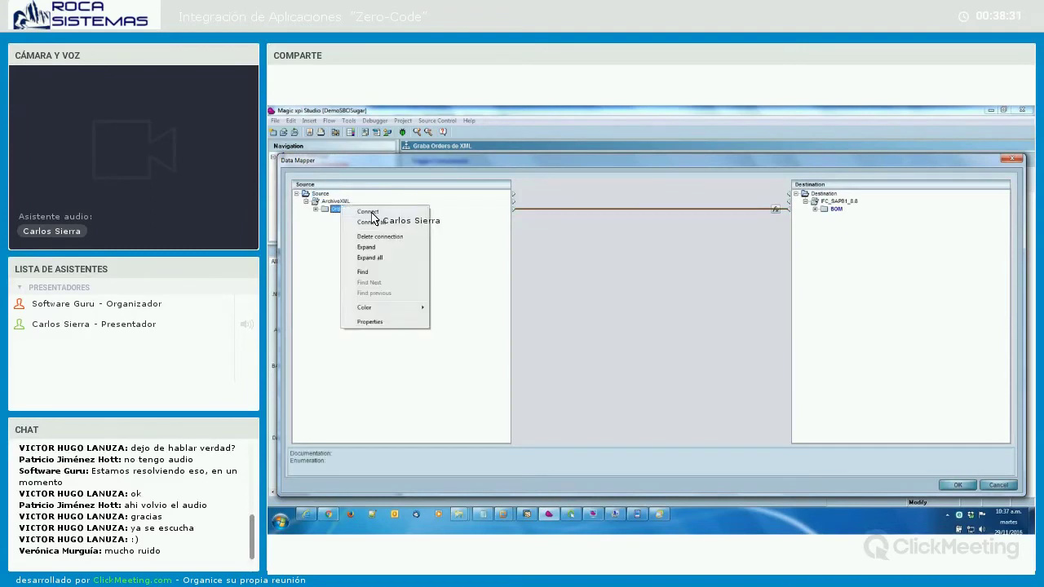
left_click(422, 258)
left_click(814, 210)
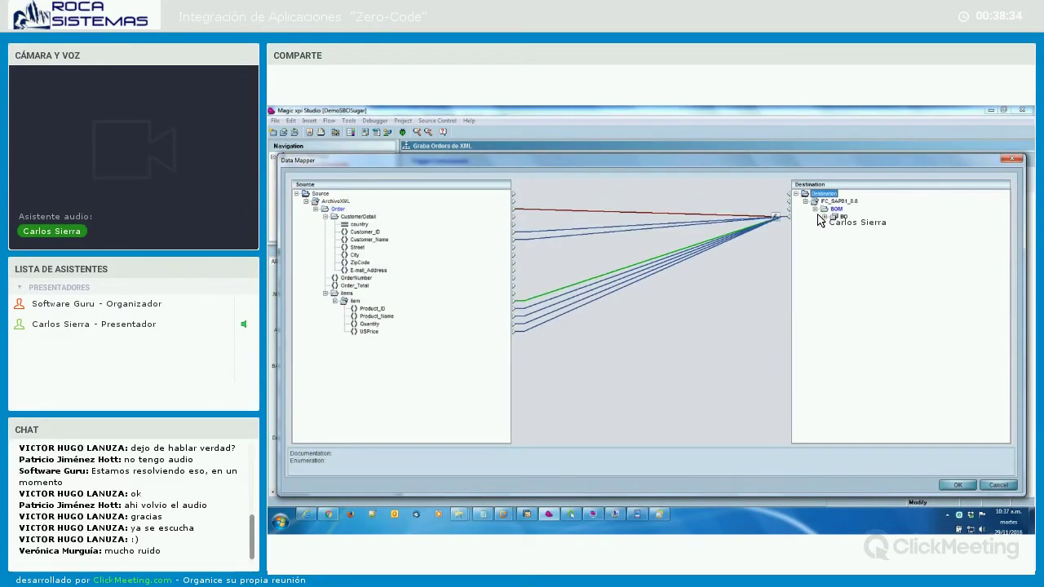
left_click(824, 217)
left_click(833, 239)
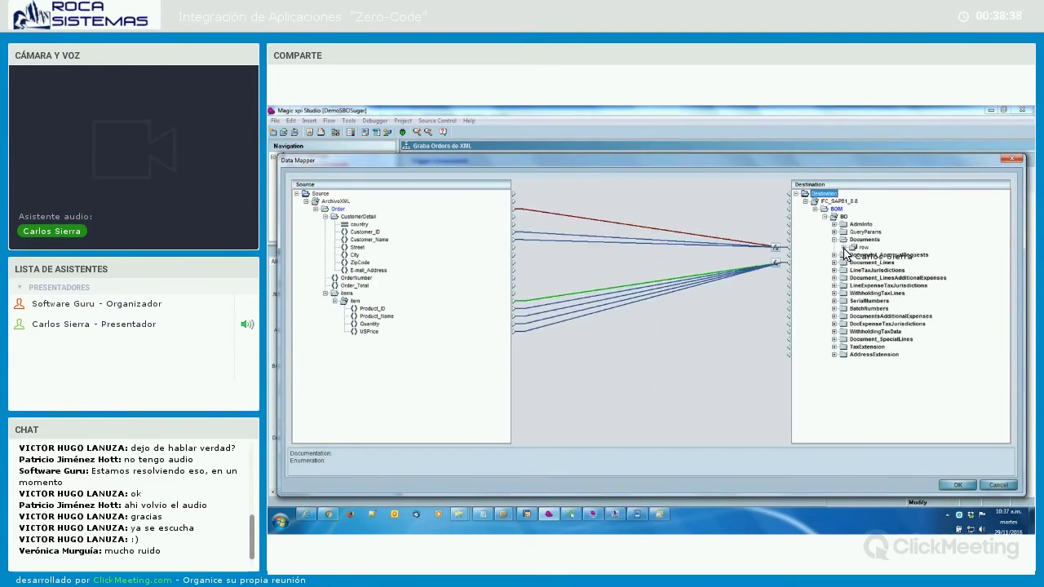
left_click(843, 247)
left_click_drag(1007, 236, 1007, 219)
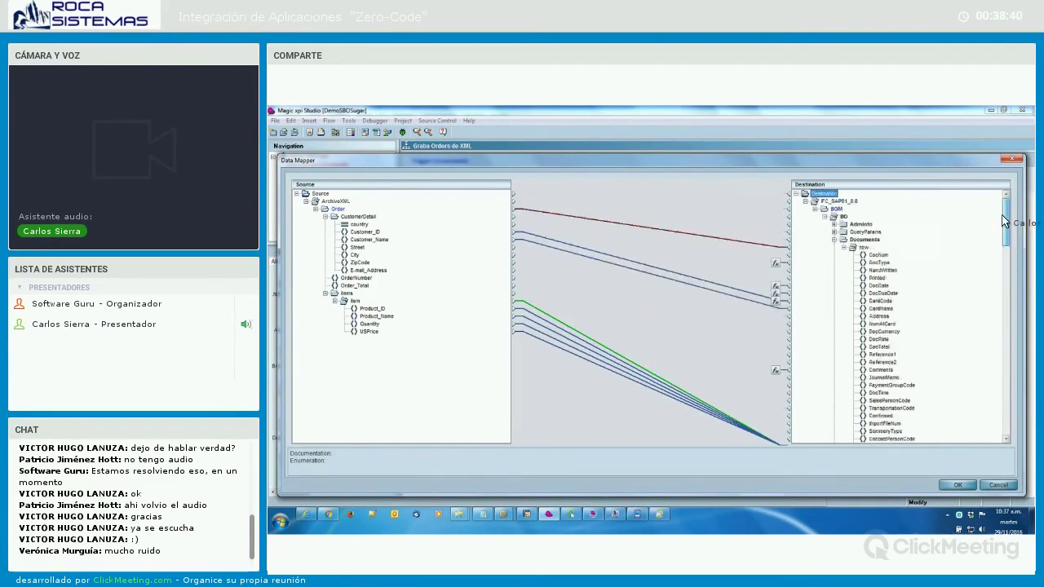
- Inspect the calculated value in the DocType node's properties, and close them without changes
double_click(880, 264)
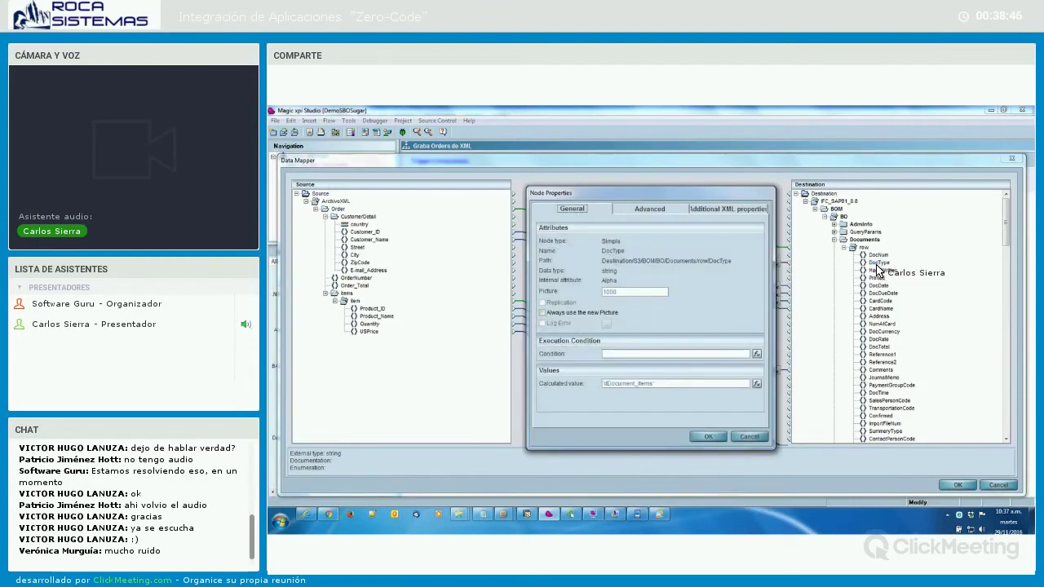
left_click_drag(690, 194, 611, 176)
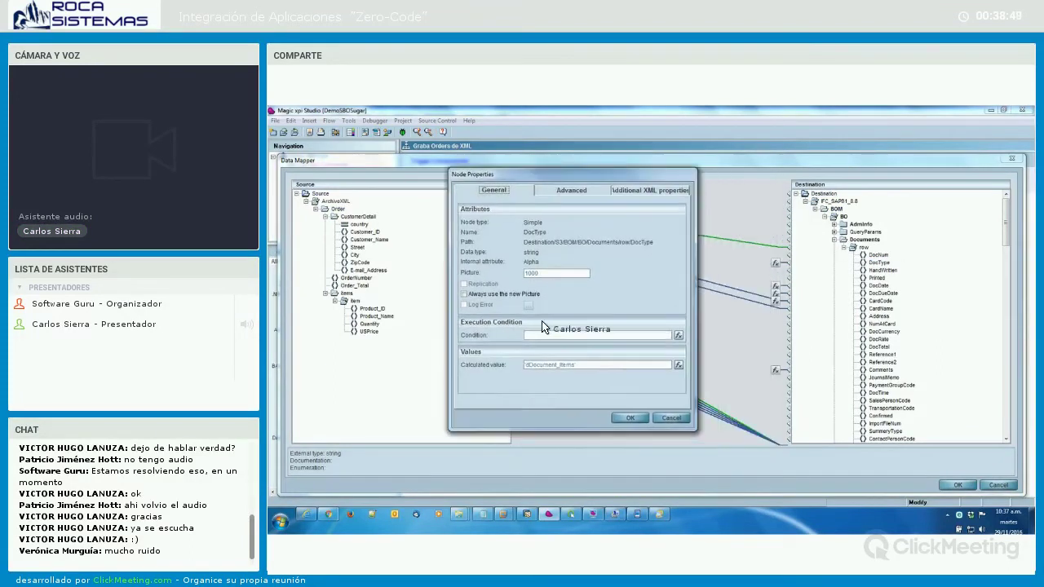
double_click(560, 365)
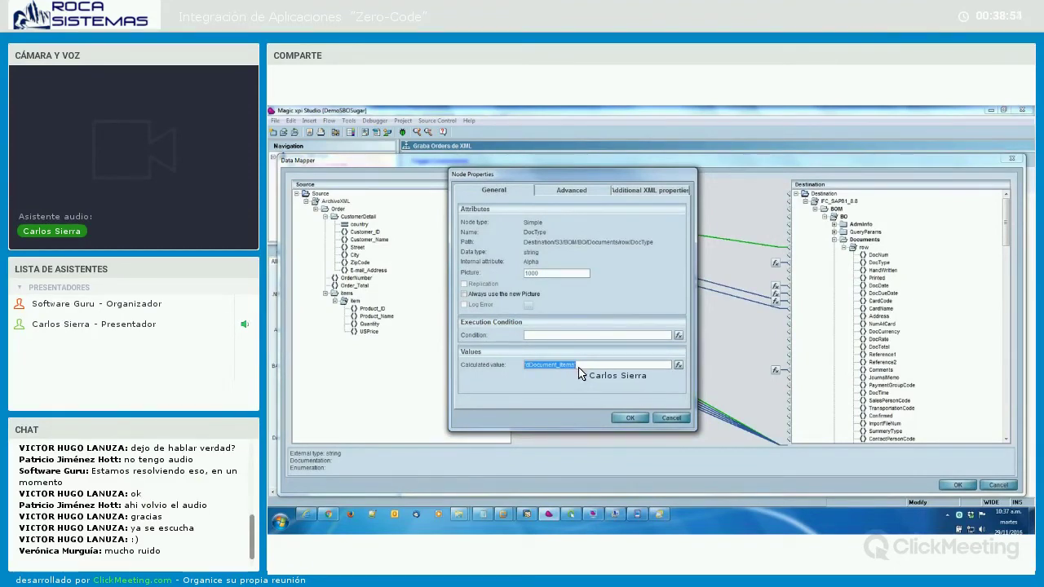
left_click(667, 419)
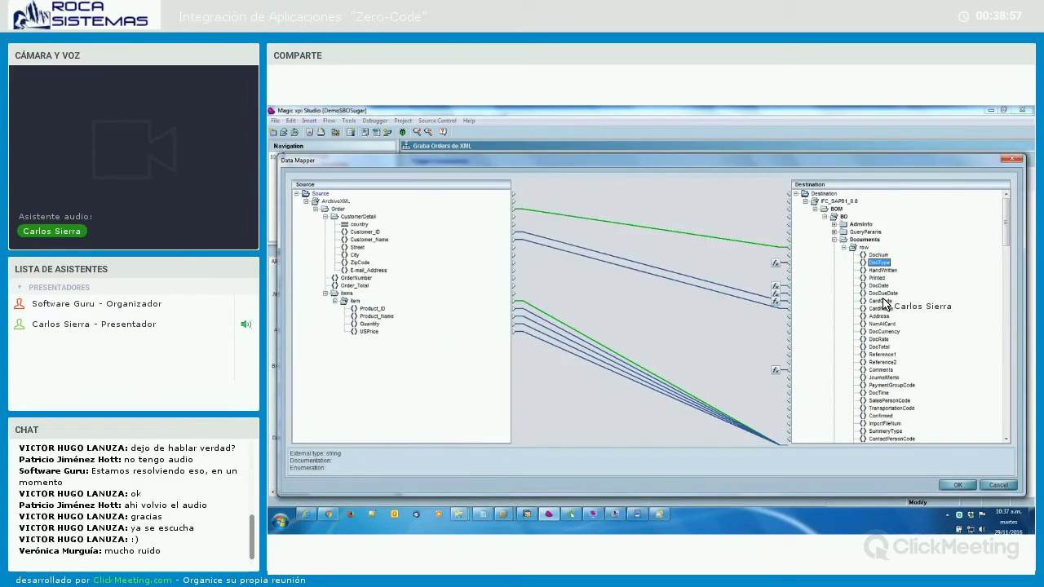
- Review the remaining Documents fields, and expand the row under Document_Lines to examine its field connections
left_click(919, 284)
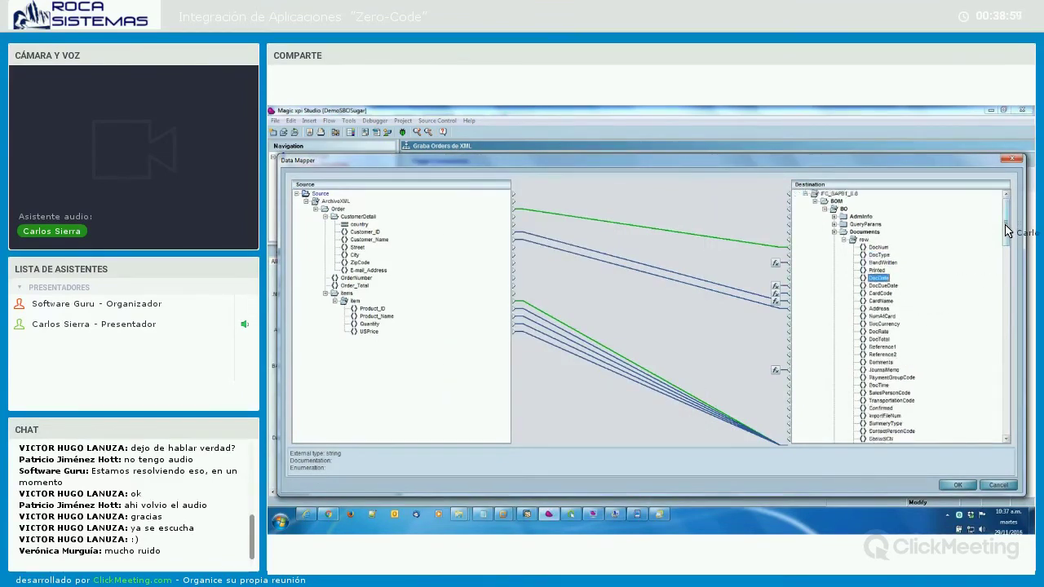
scroll(1007, 226, "down", 3)
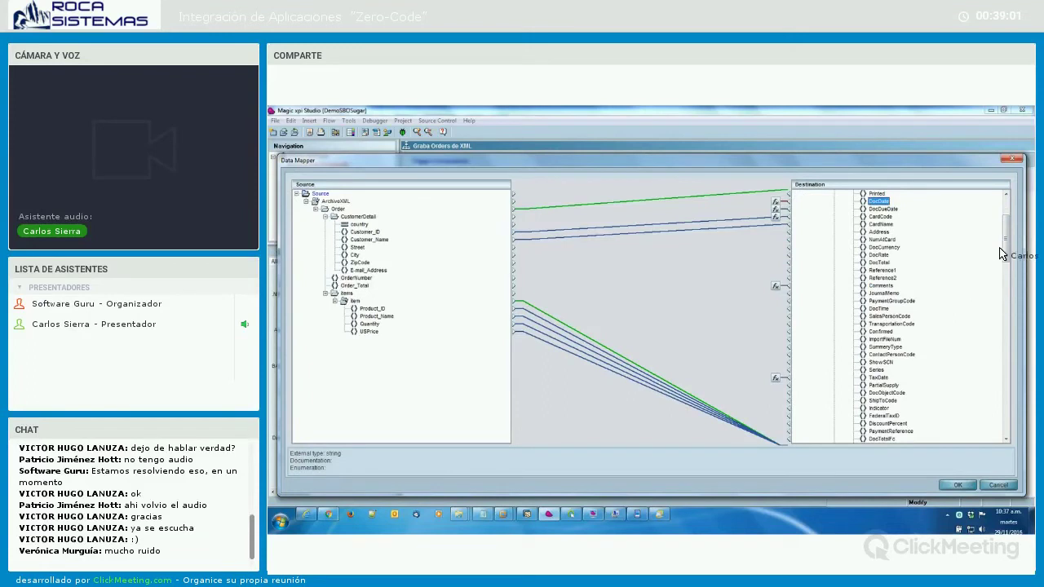
left_click_drag(1006, 254, 1007, 411)
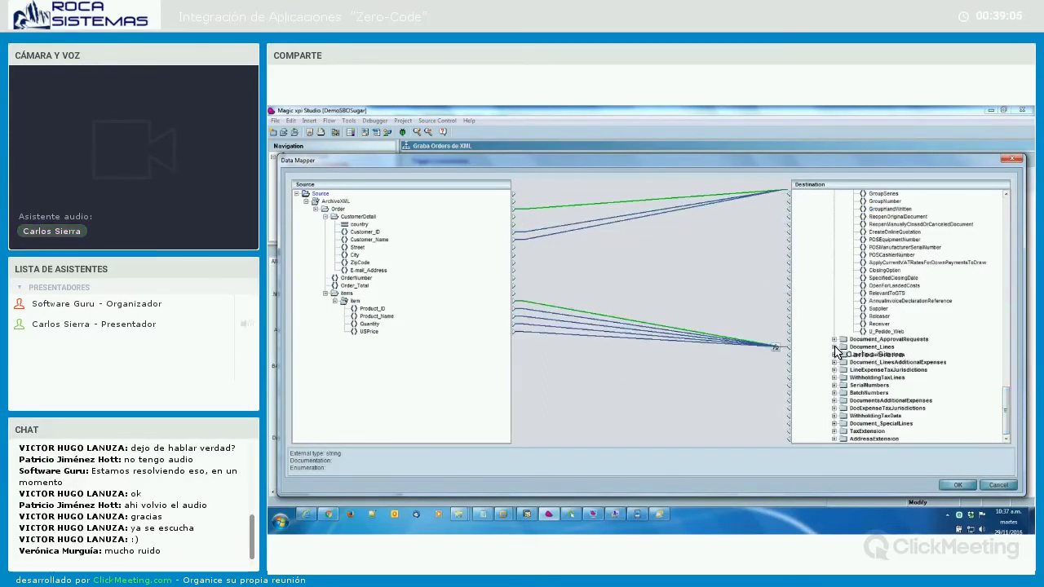
left_click(834, 348)
left_click(844, 354)
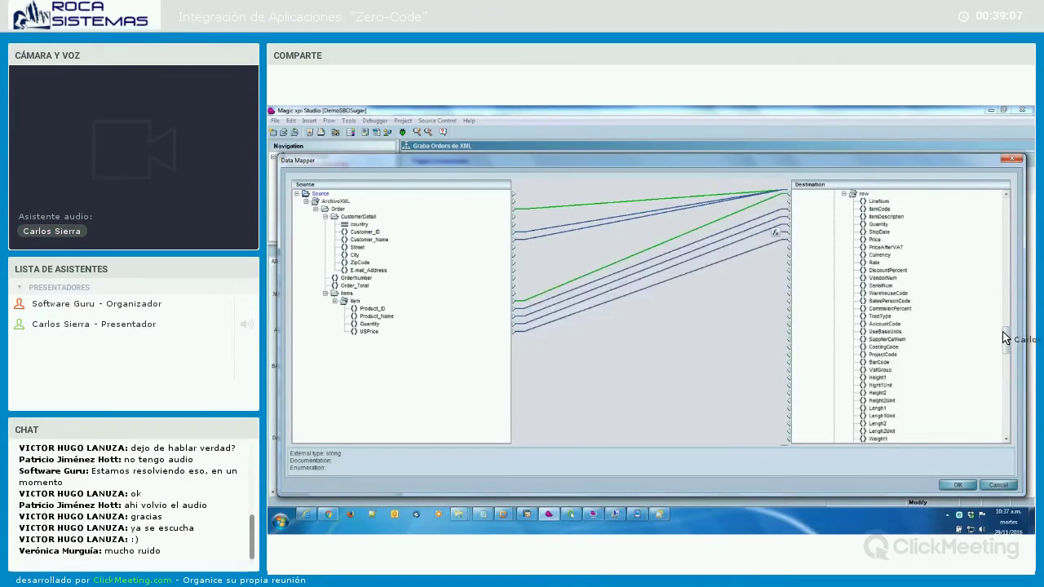
left_click(1006, 361)
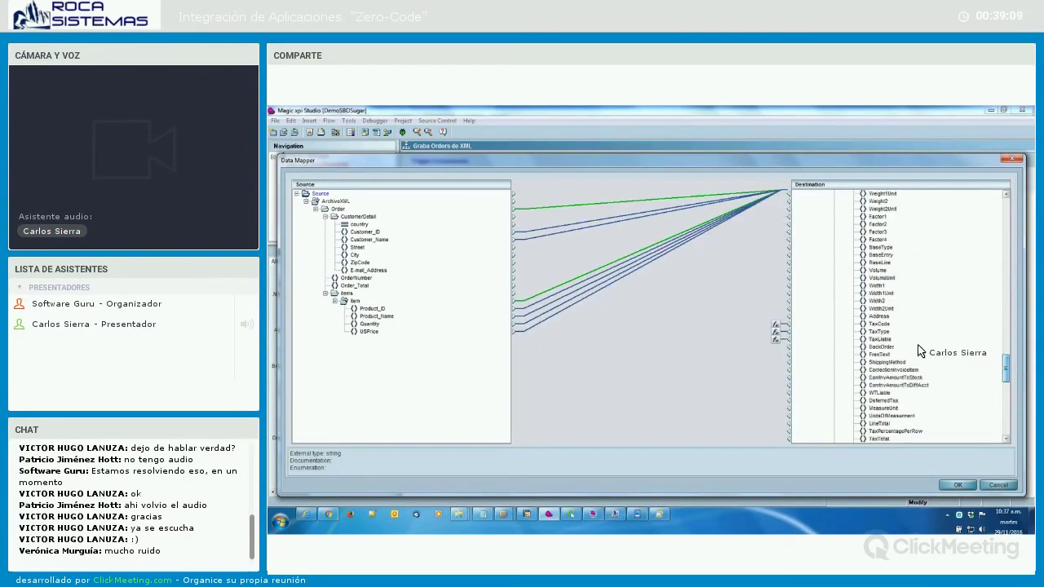
- Inspect the calculated values of the TaxCode, TaxType and TaxLiable nodes, and close the mapping and the component's properties
double_click(884, 324)
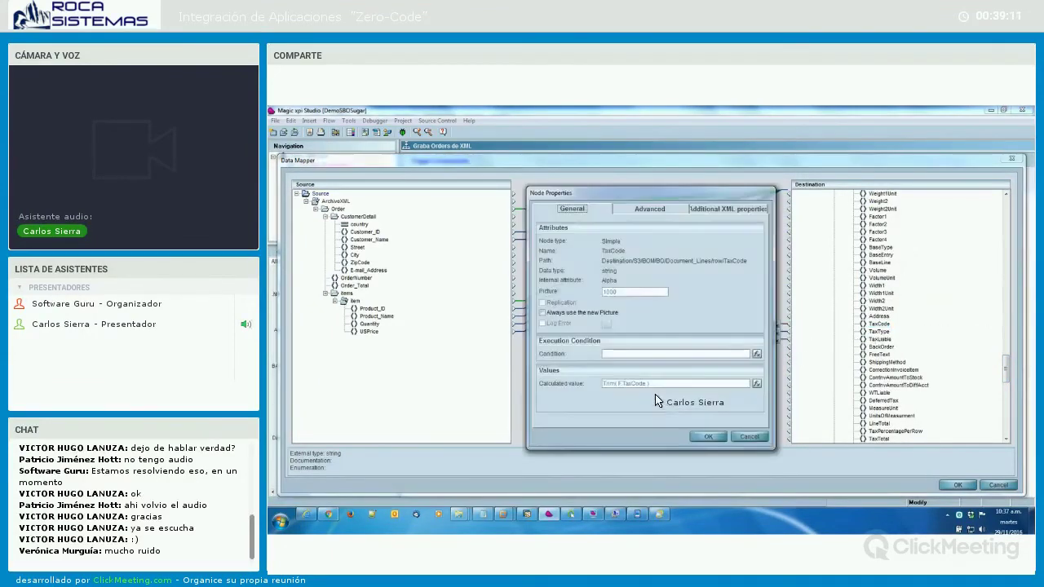
left_click(746, 437)
double_click(885, 332)
left_click(749, 436)
double_click(879, 339)
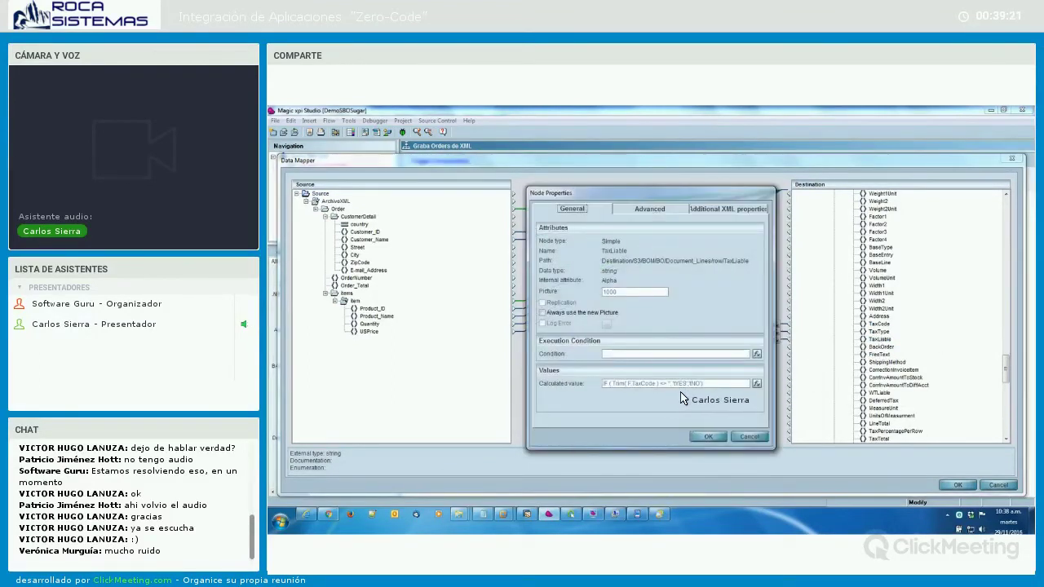
left_click(750, 435)
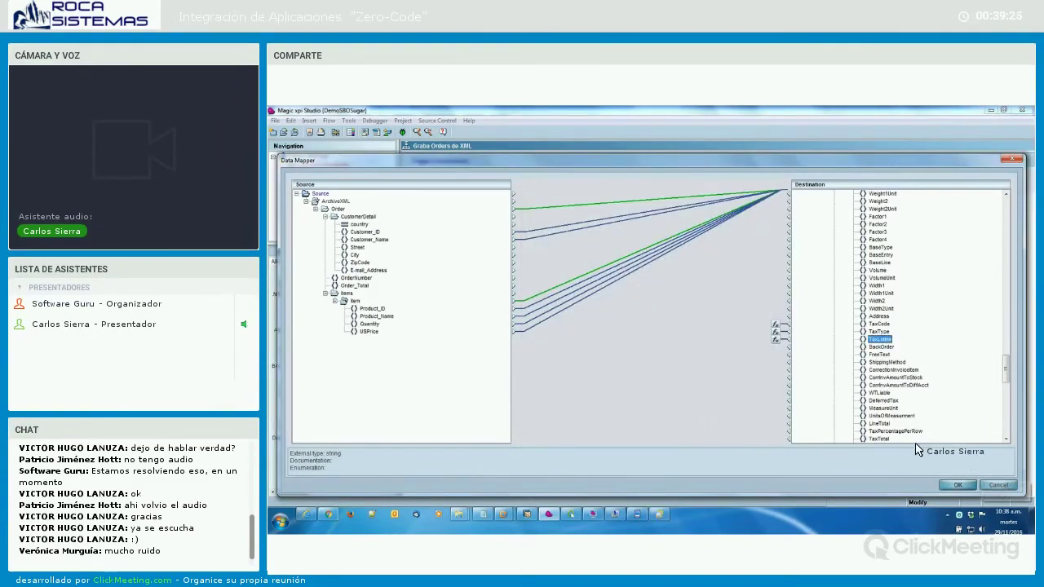
key("Return")
left_click(699, 357)
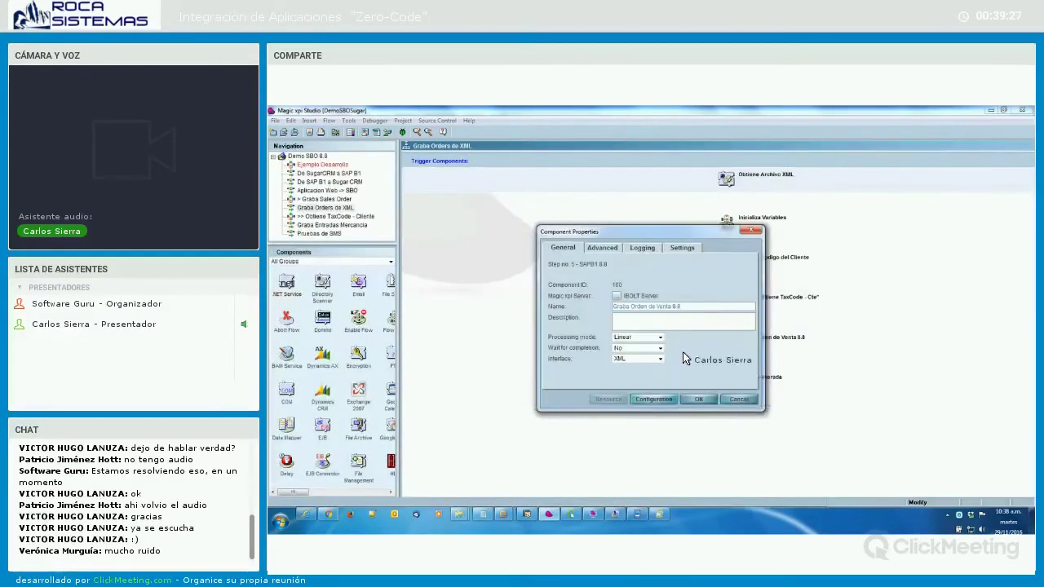
left_click(688, 359)
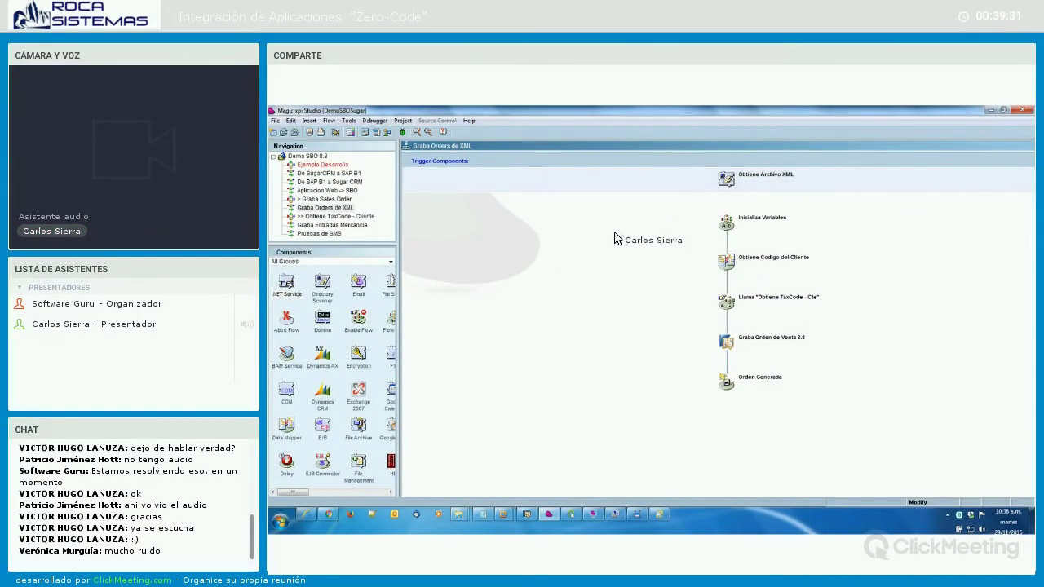
- Open the Graba Entradas Mercancia flow, view the properties of the Obtiene Archivo TXT trigger, and close them without changes
left_click(347, 226)
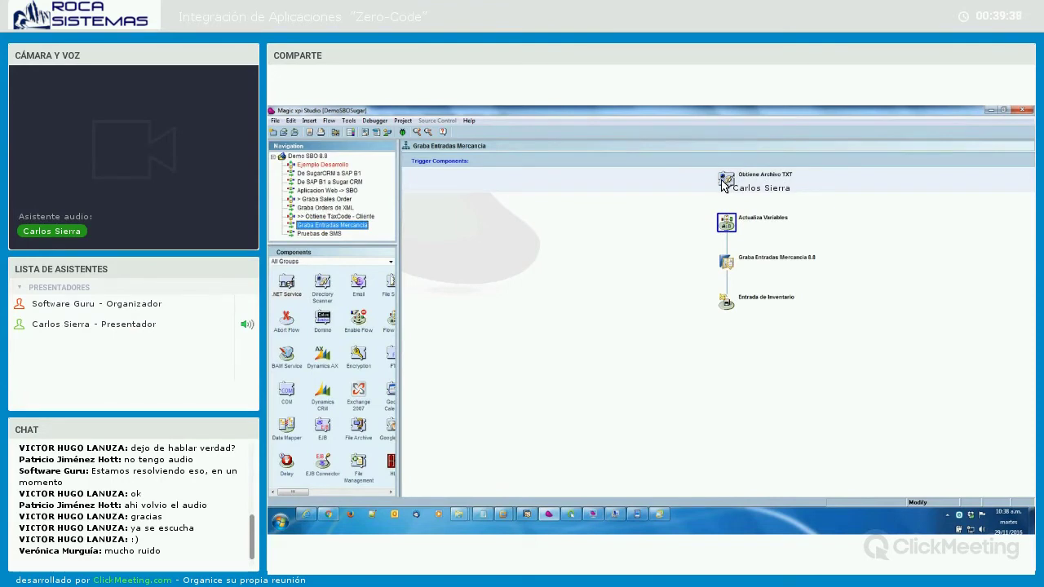
left_click(724, 183)
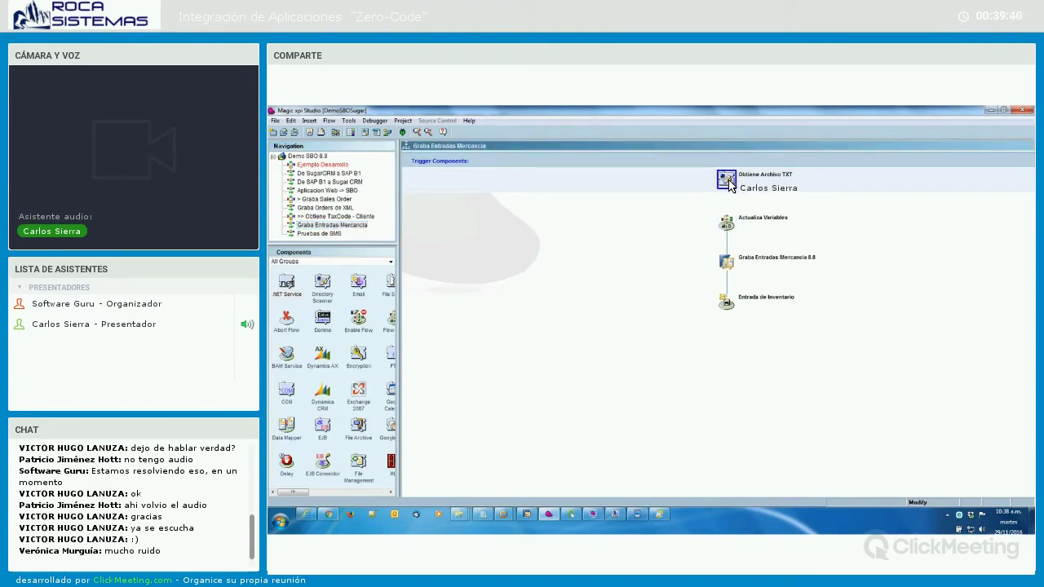
double_click(727, 183)
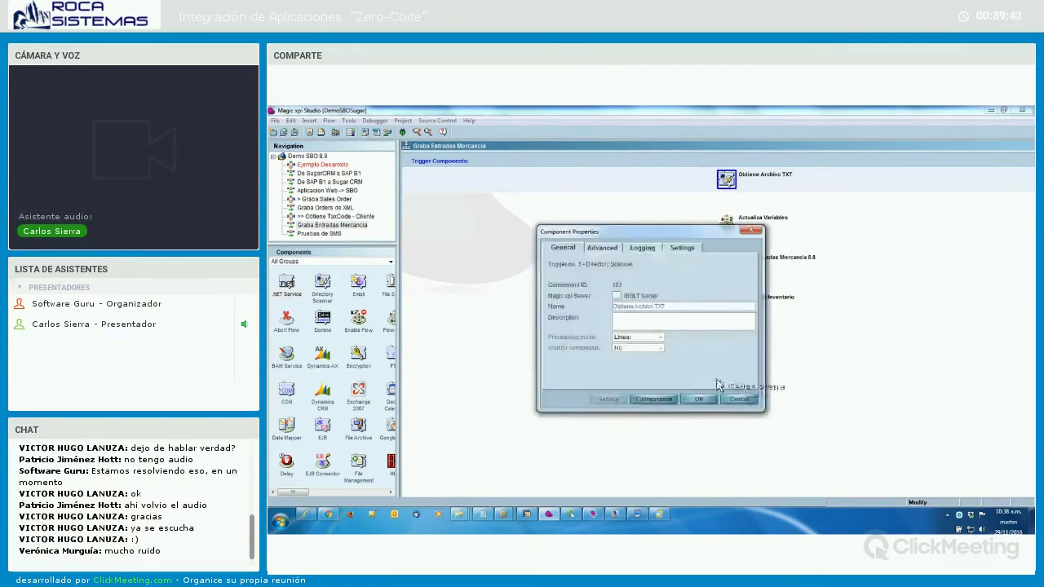
left_click(752, 405)
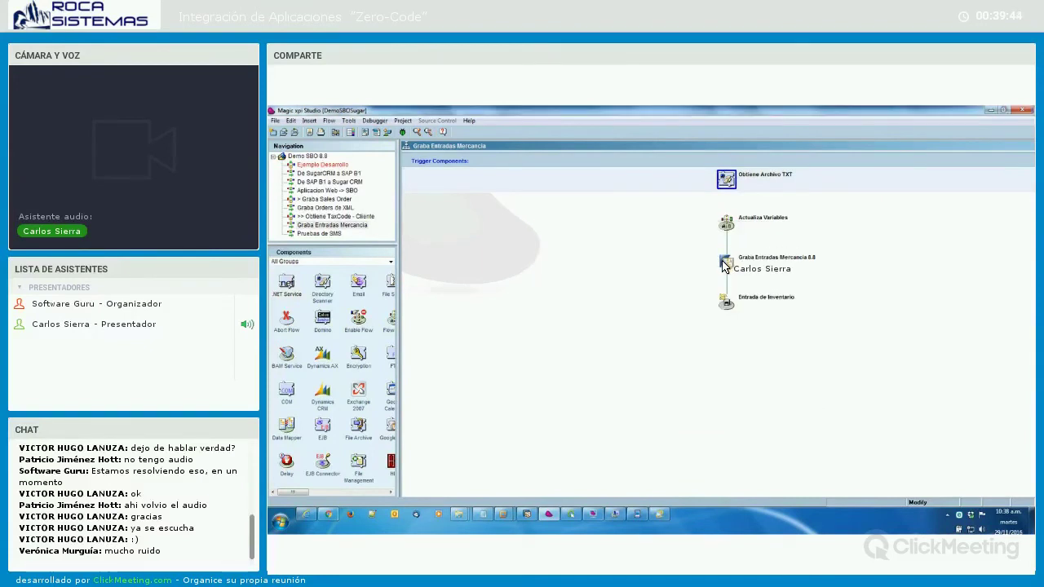
- Review the SAPB1 8.8 configuration of the Graba Entradas Mercancia 8.8 component, and open the mapping from ArchivoTXT to IFC_SAPB1_8.8
double_click(725, 266)
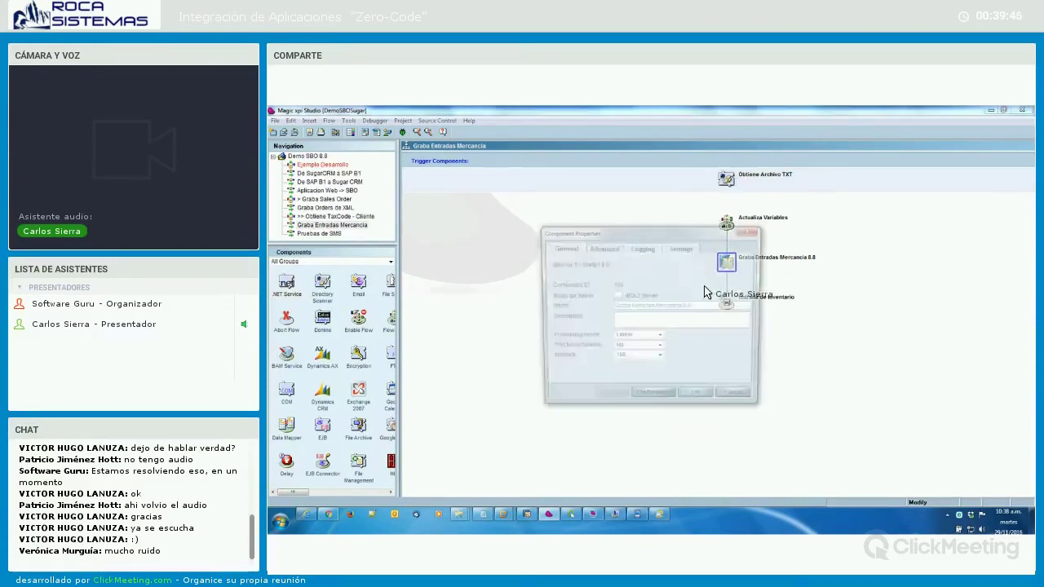
left_click(654, 399)
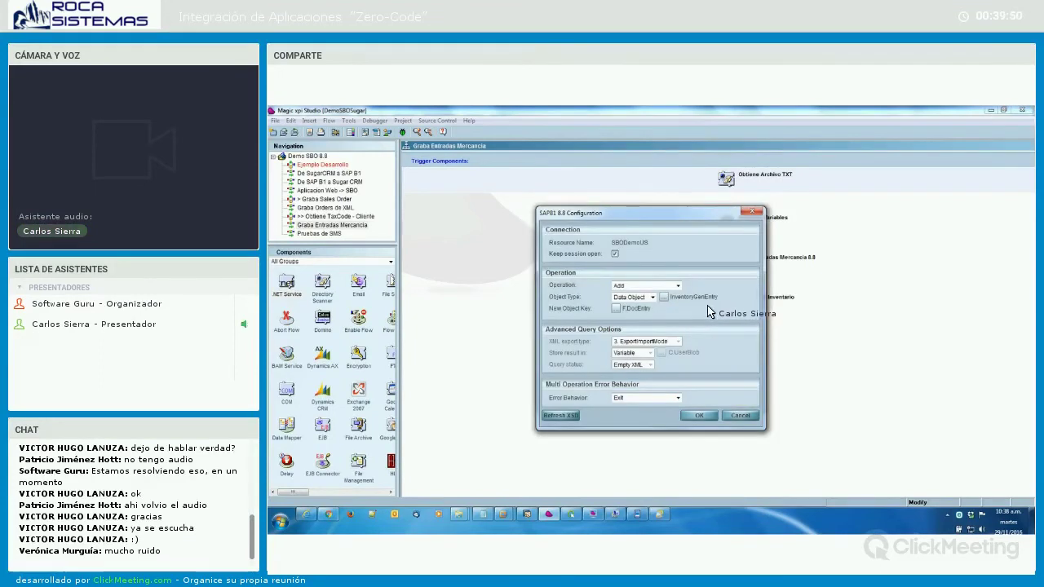
left_click(704, 419)
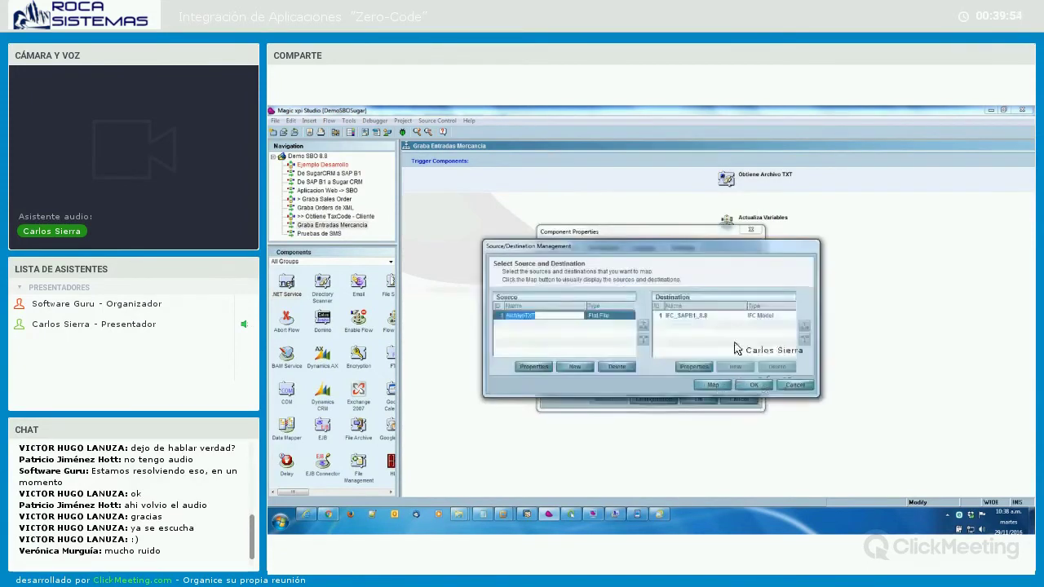
key("alt+m")
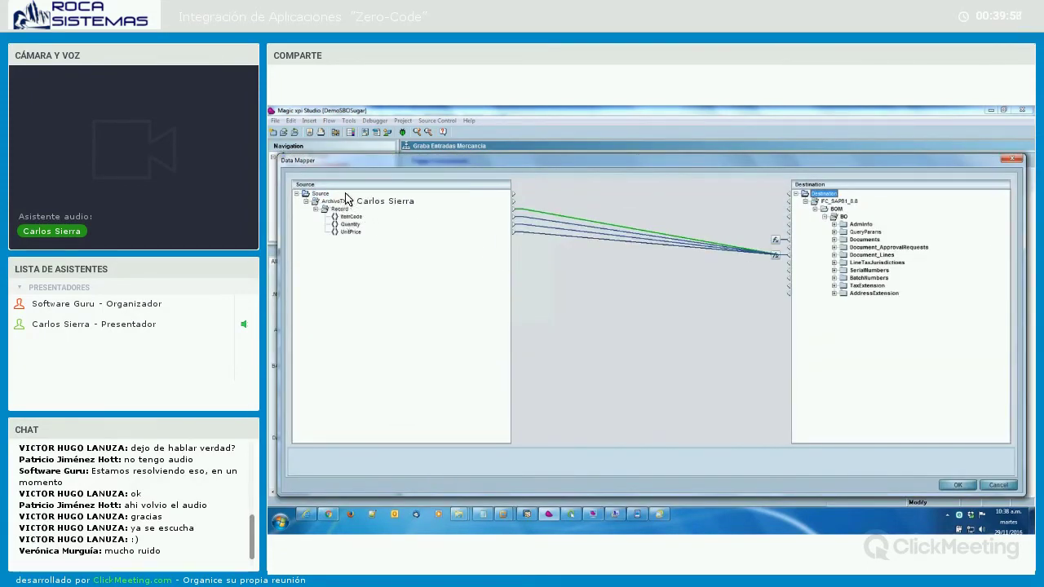
- Expand the row under Document_Lines to examine its field connections, and close the mapping and the component's properties
left_click(834, 254)
left_click(843, 263)
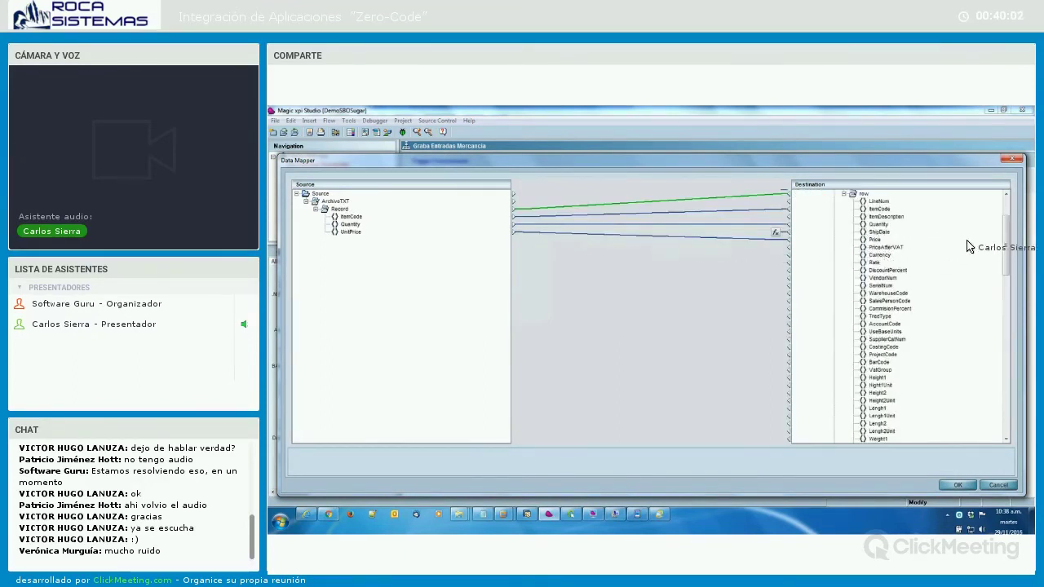
scroll(1008, 304, "down", 15)
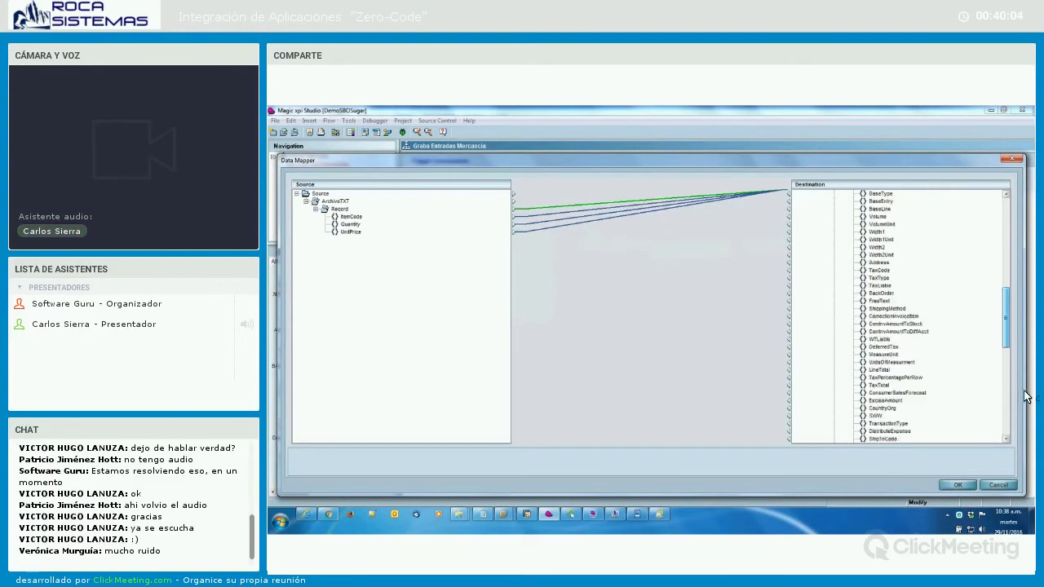
scroll(1007, 326, "up", 15)
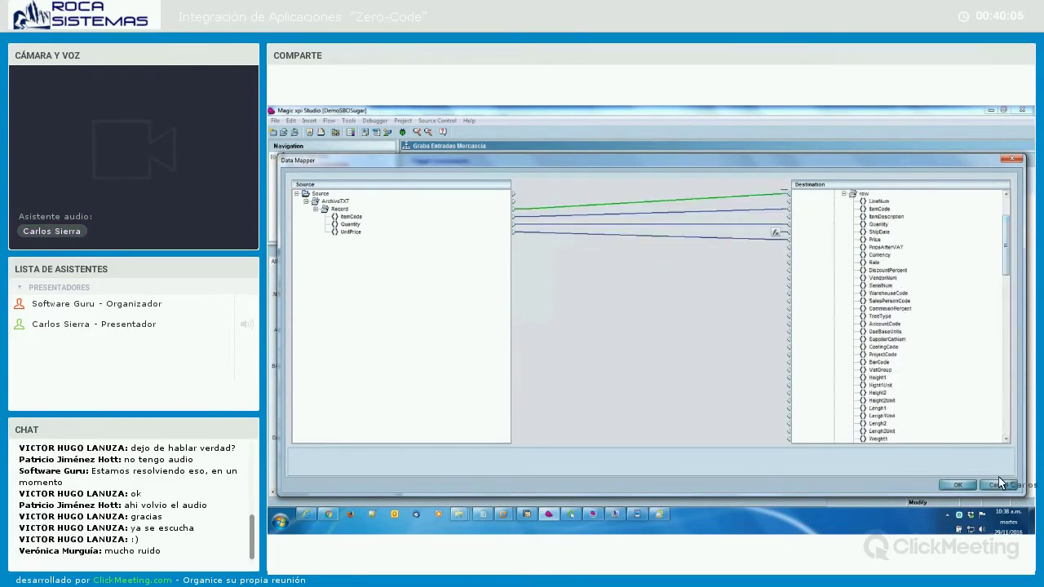
key("Return")
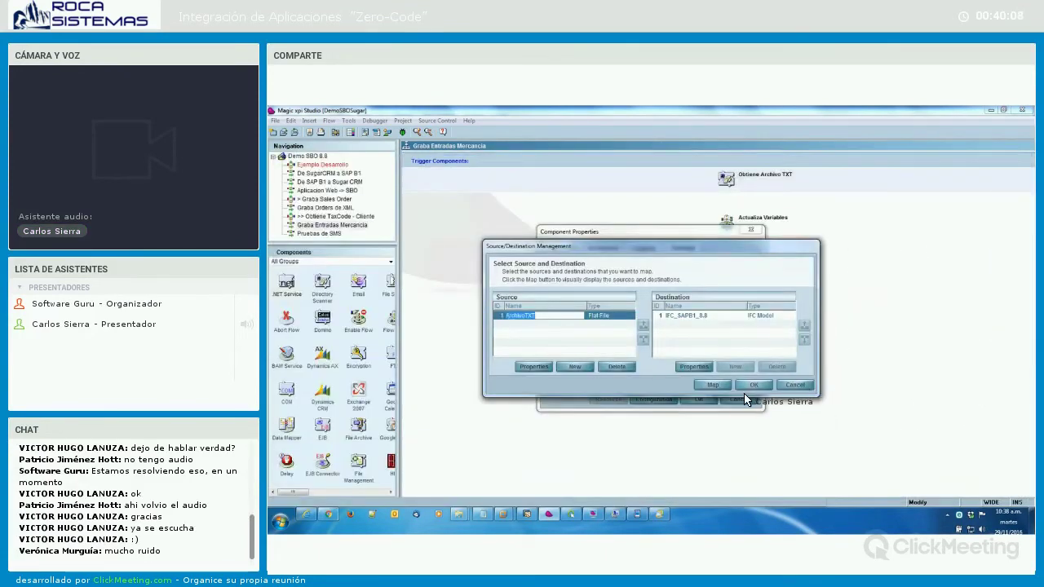
key("Return")
key("Return")
left_click(569, 300)
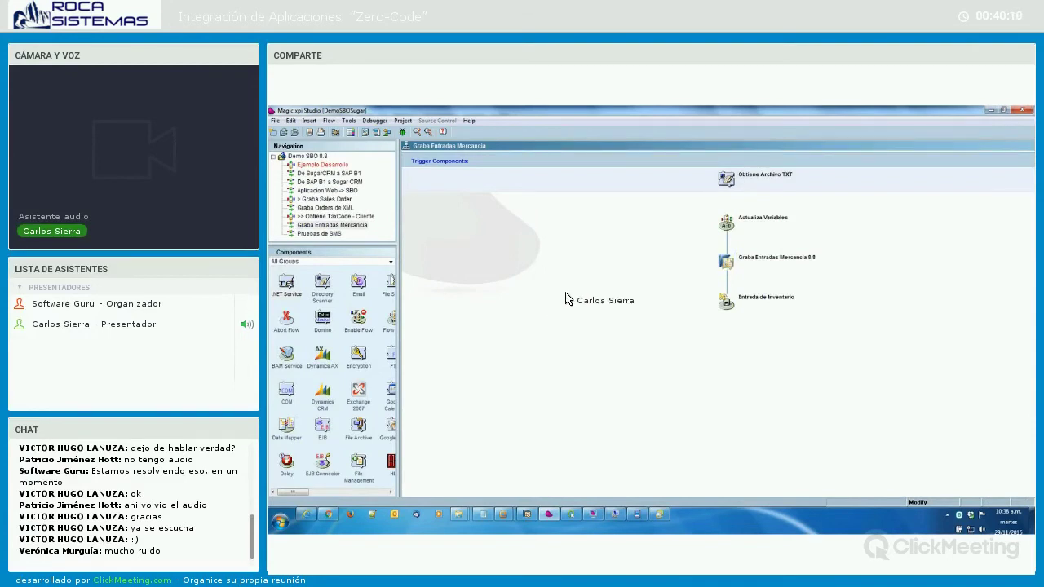
- Open the De SAP B1 a Sugar CRM flow, look at its SAP and HTTP triggers, and find the Scheduler Service component
left_click(335, 182)
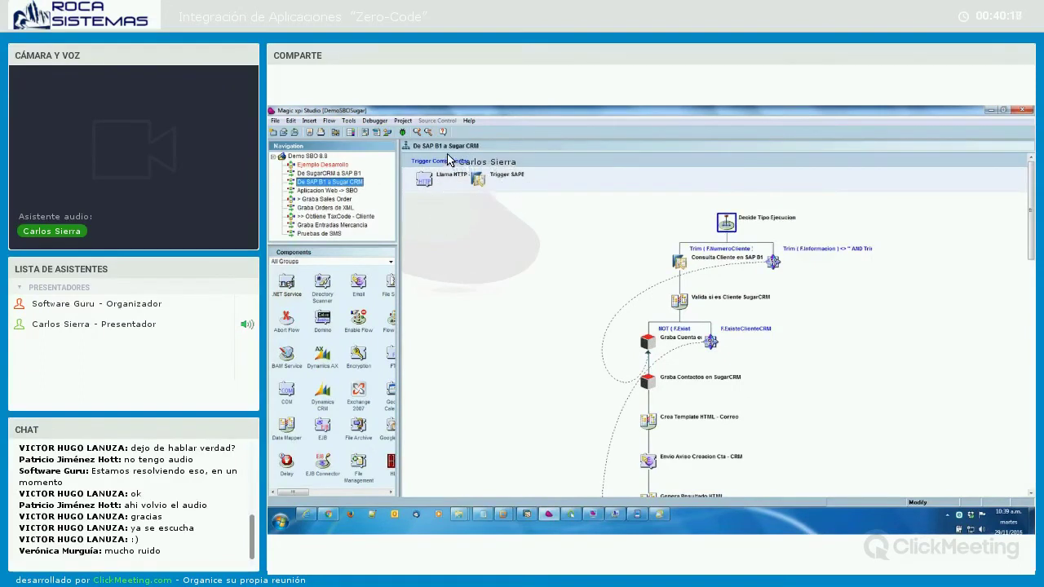
left_click(478, 181)
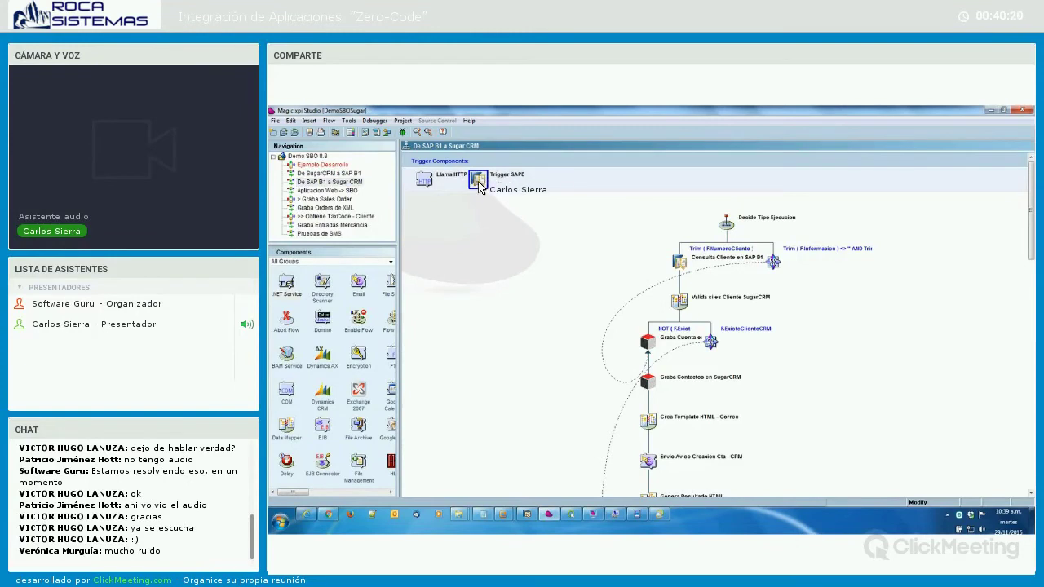
left_click(424, 184)
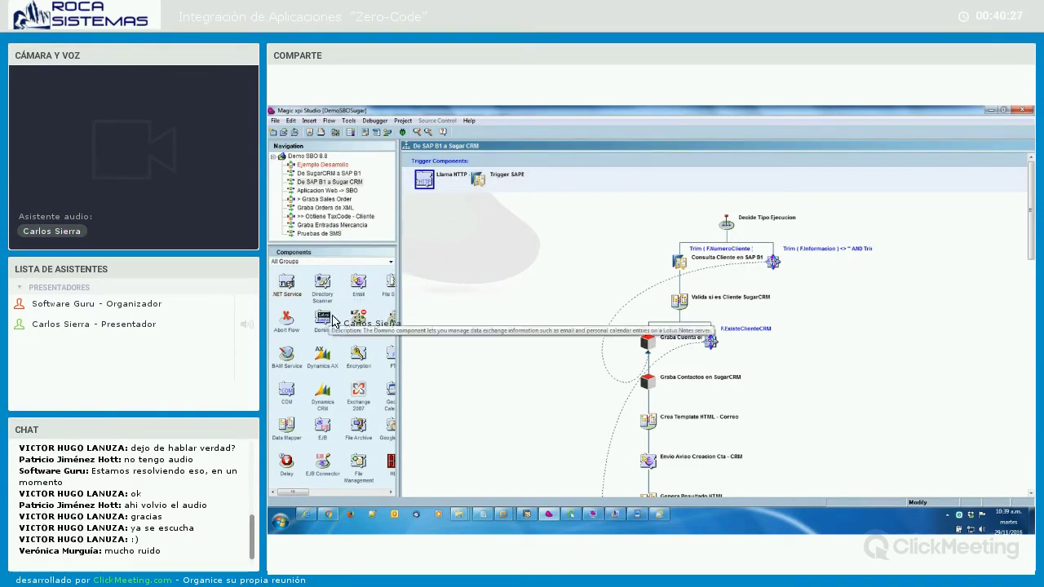
scroll(359, 322, "right", 5)
scroll(383, 383, "right", 2)
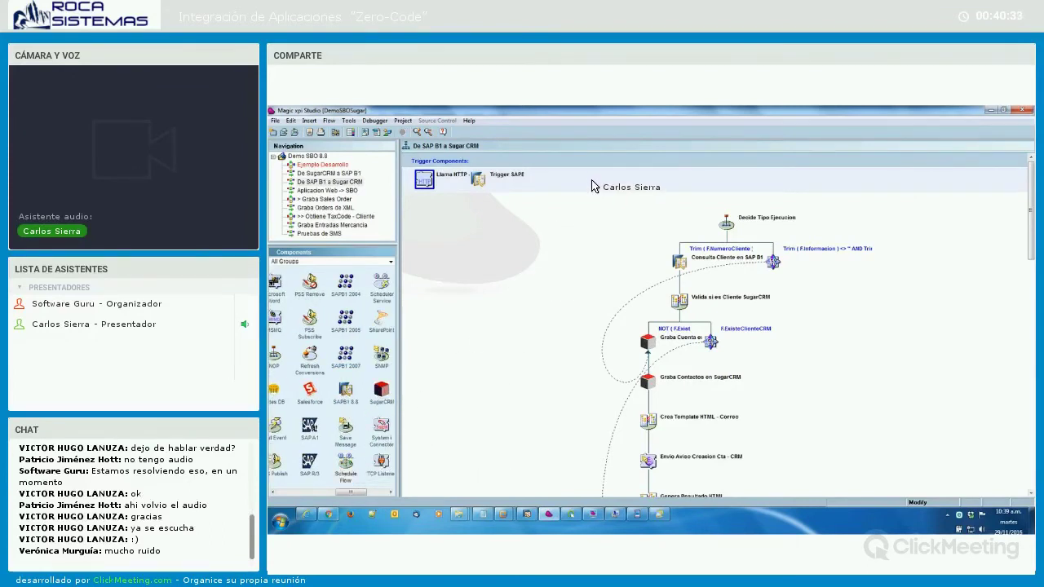
- Add a Scheduler Service trigger to the De SAP B1 a Sugar CRM flow, and try the Daily and Weekly schedule types
left_click(698, 336)
left_click_drag(419, 270, 568, 191)
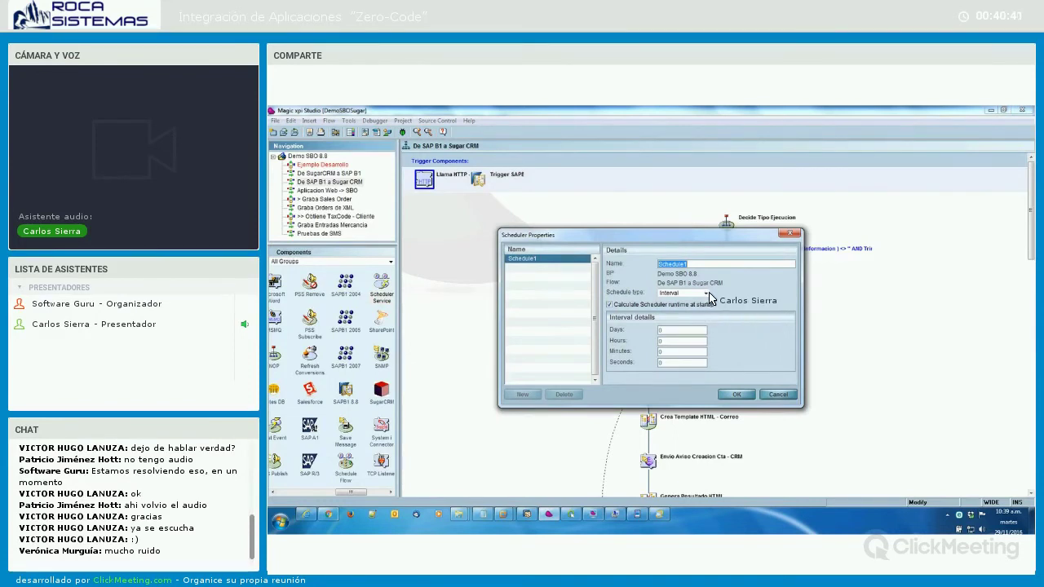
left_click(703, 294)
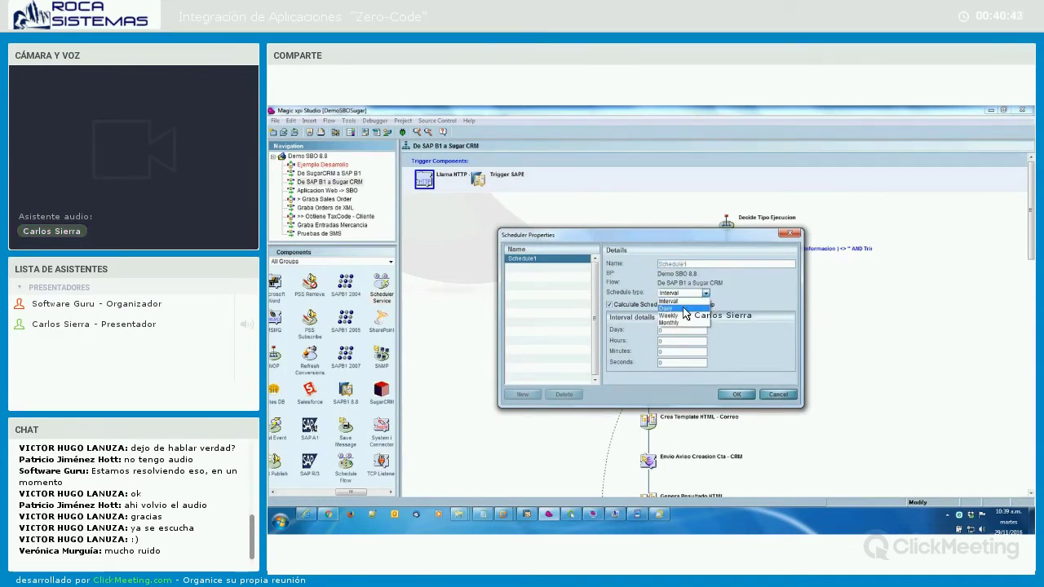
left_click(670, 315)
left_click(662, 316)
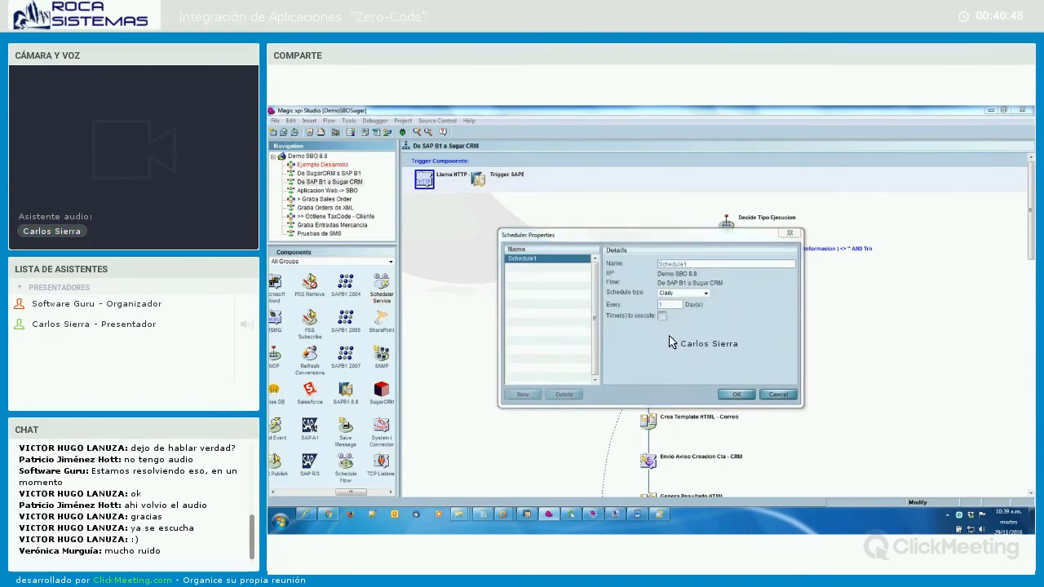
left_click(713, 393)
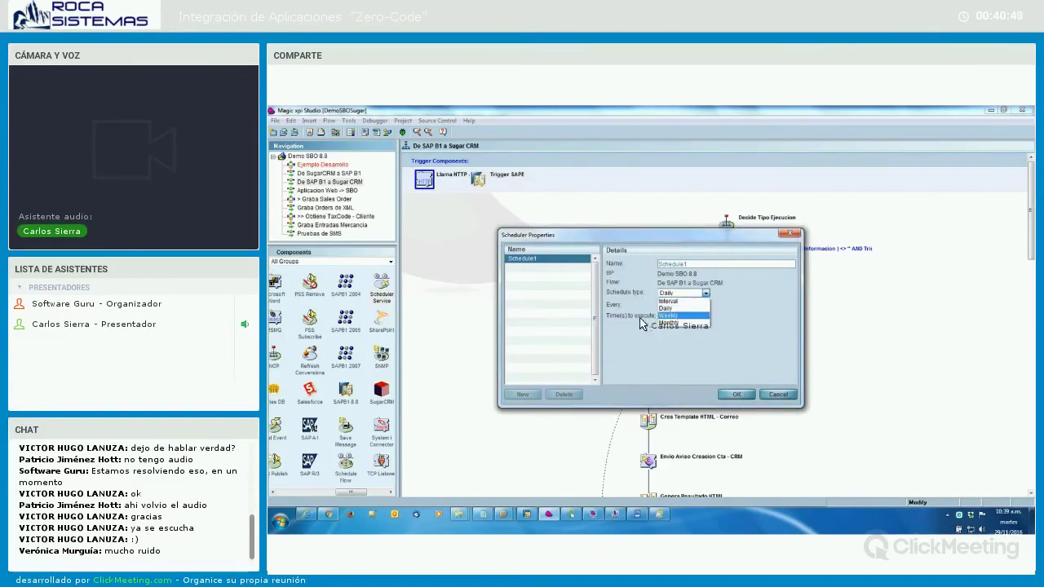
left_click(671, 320)
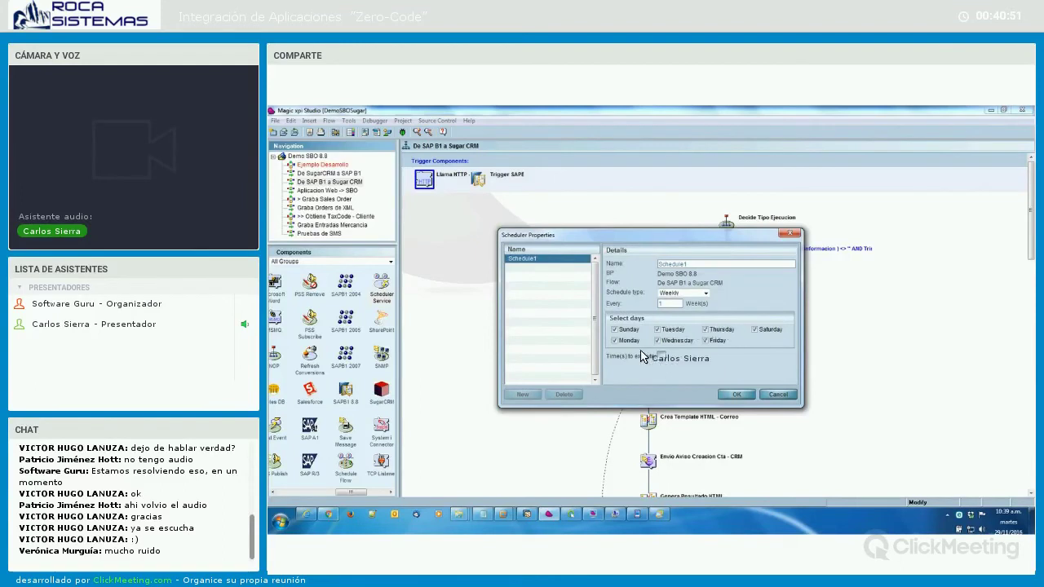
- Add the execution times 08:00, 14:00 and 22:00 to the weekly schedule
left_click(662, 357)
left_click(591, 389)
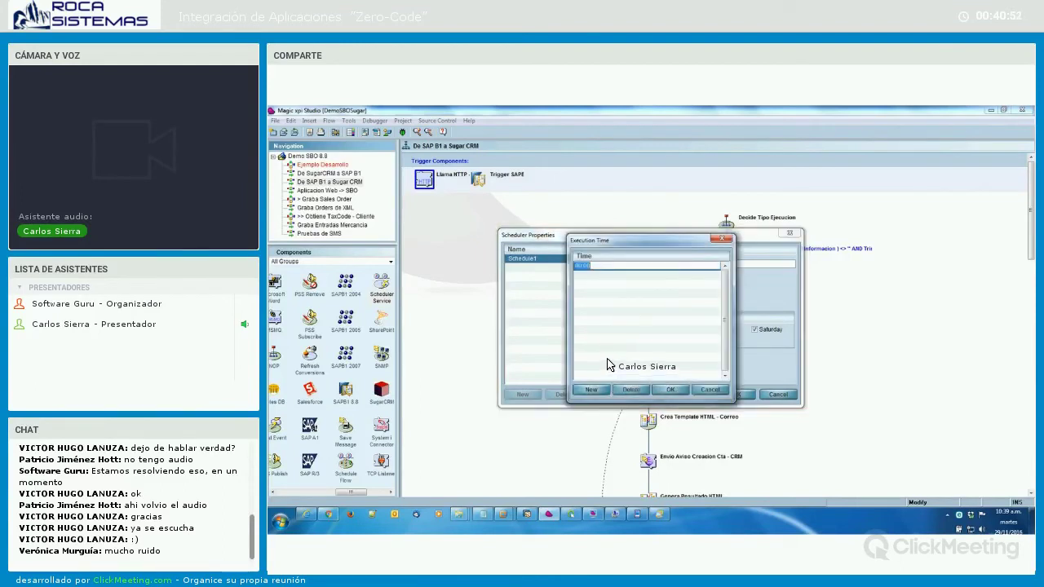
type("8")
key("Return")
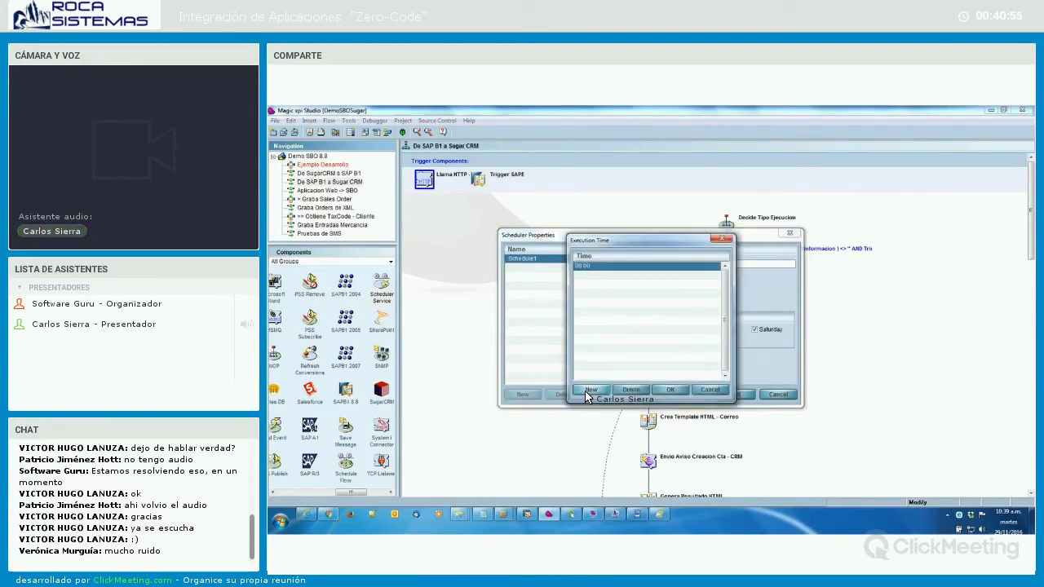
left_click(589, 391)
type("14")
key("Return")
key("Return")
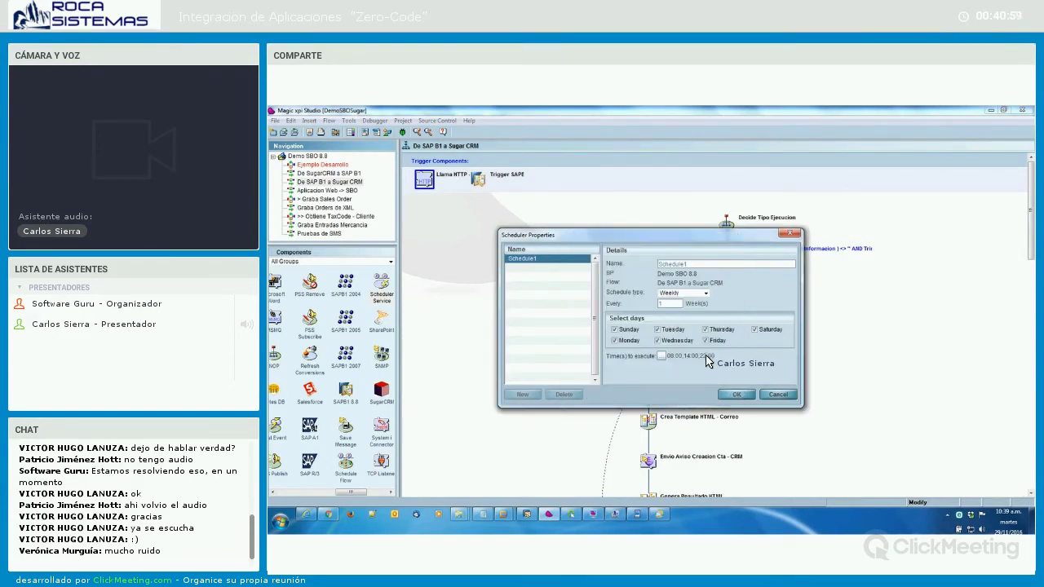
- Clear Sunday, Tuesday and Saturday from the weekly schedule's execution days
left_click(629, 330)
left_click(673, 331)
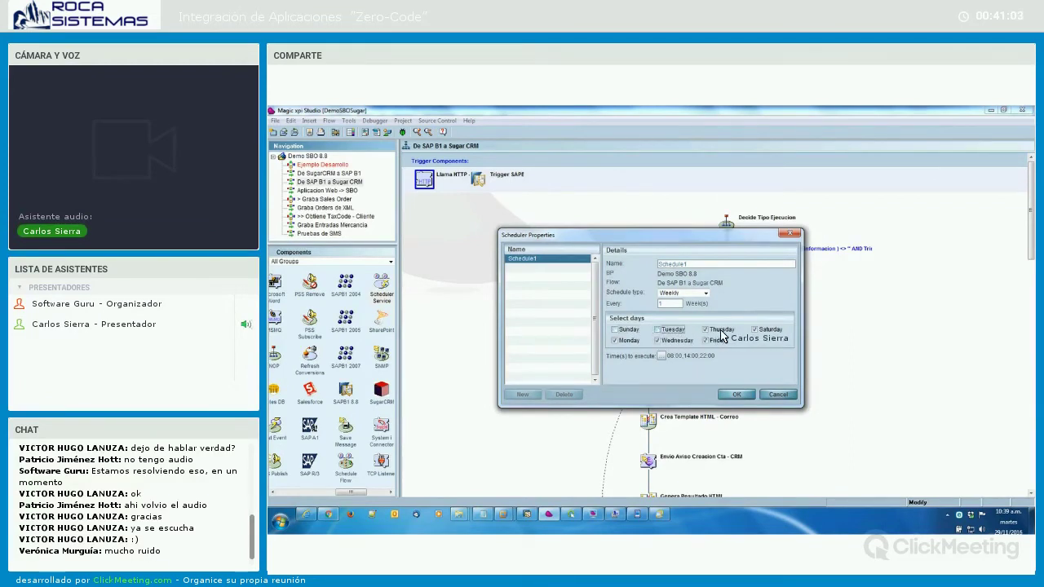
left_click(751, 329)
left_click(762, 330)
- Try the Monthly schedule type, look at its date and time options, and discard the scheduler
left_click(692, 293)
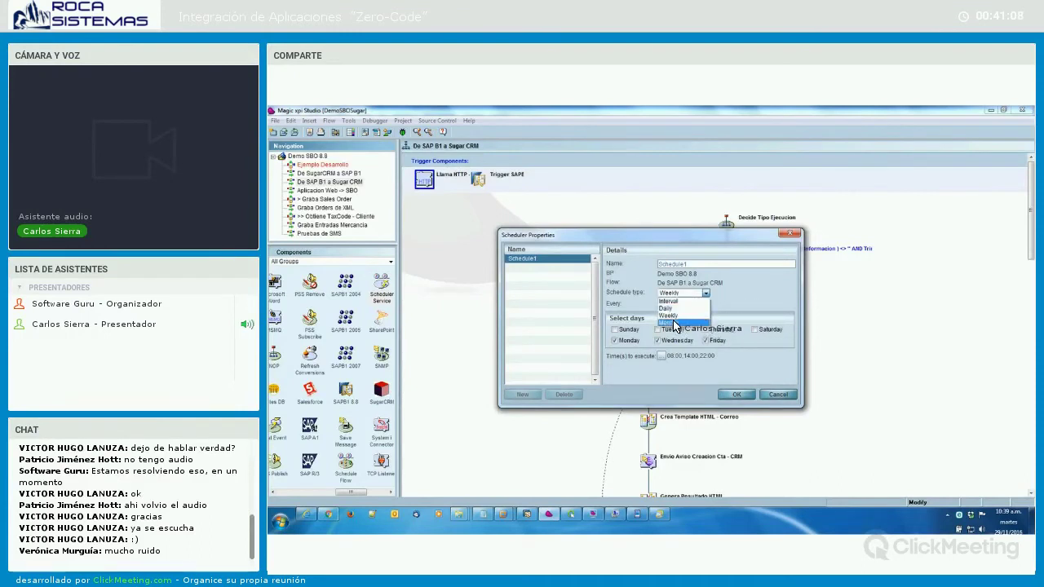
left_click(674, 324)
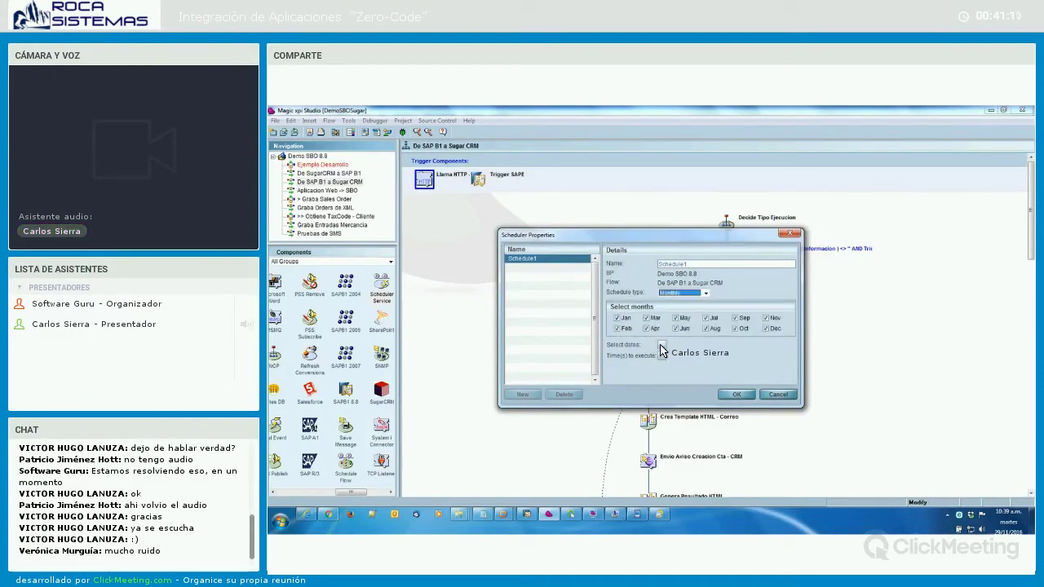
left_click(661, 345)
left_click(679, 357)
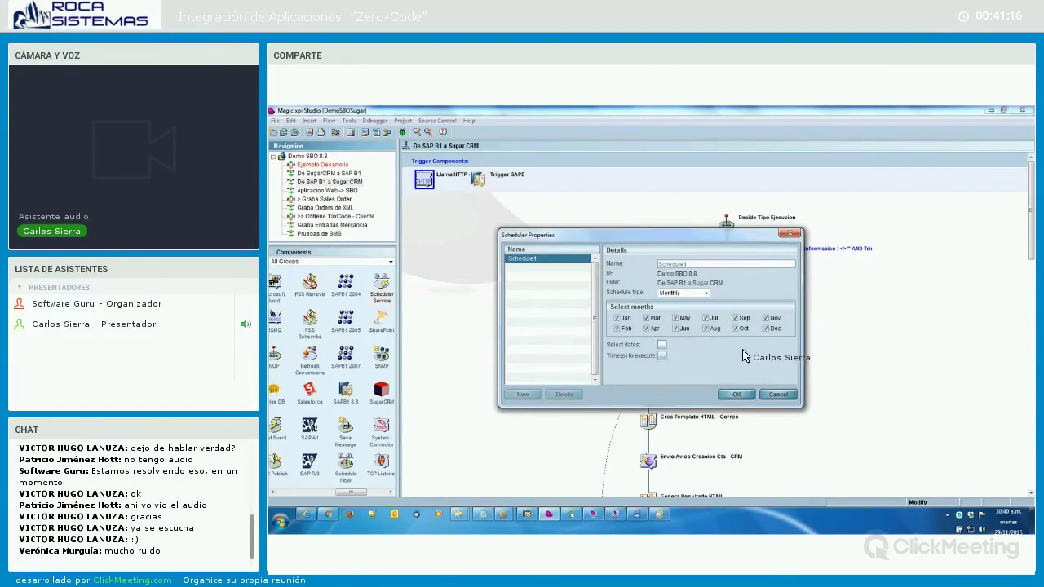
left_click(775, 395)
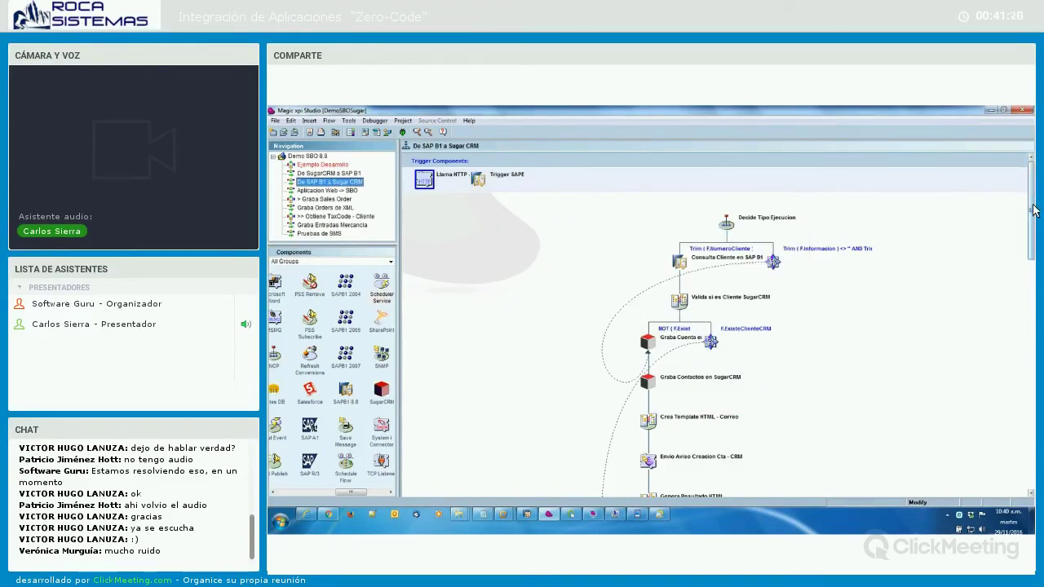
- Review the beginning of the flow, select the Consulta Cliente en SAP B1 component, and widen the diagram's spacing to show the full labels
scroll(808, 244, "down", 1)
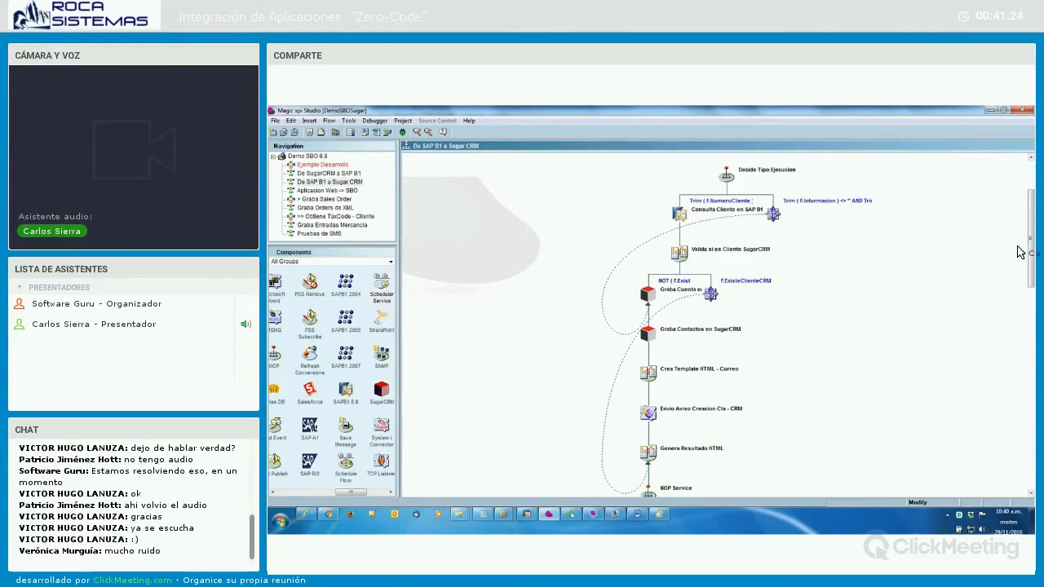
scroll(1029, 237, "up", 1)
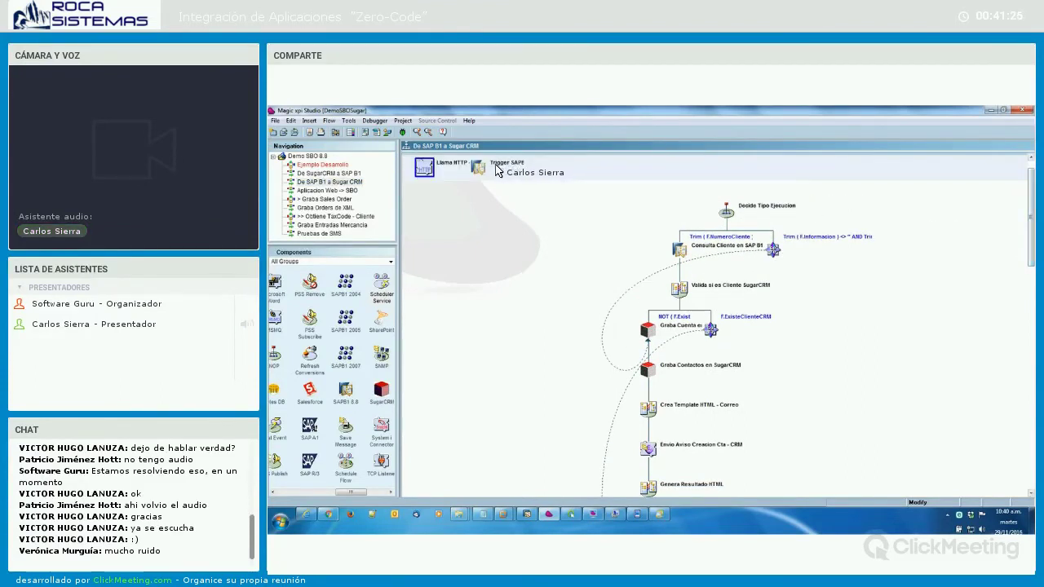
left_click(680, 253)
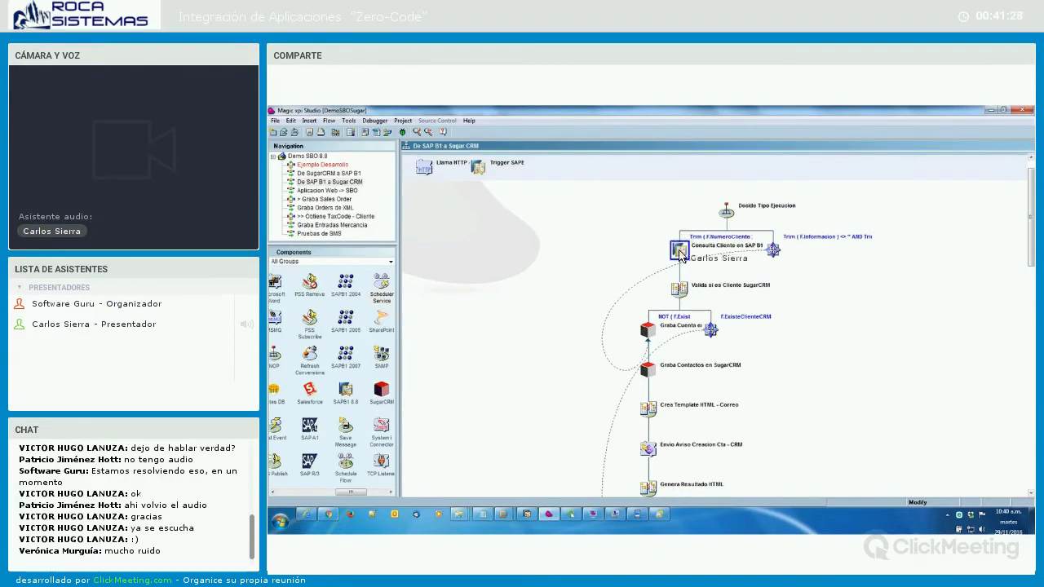
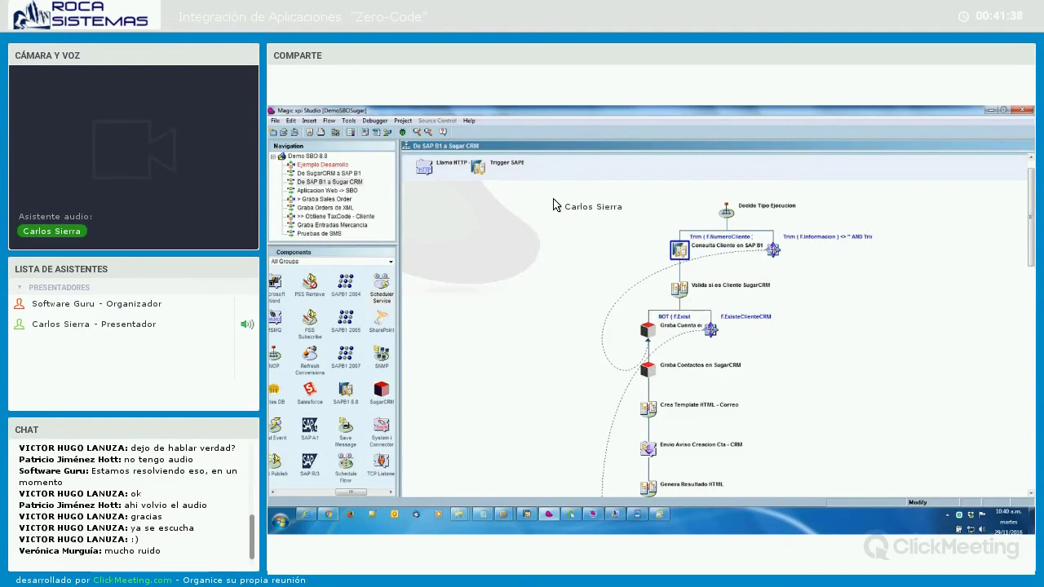
left_click(418, 135)
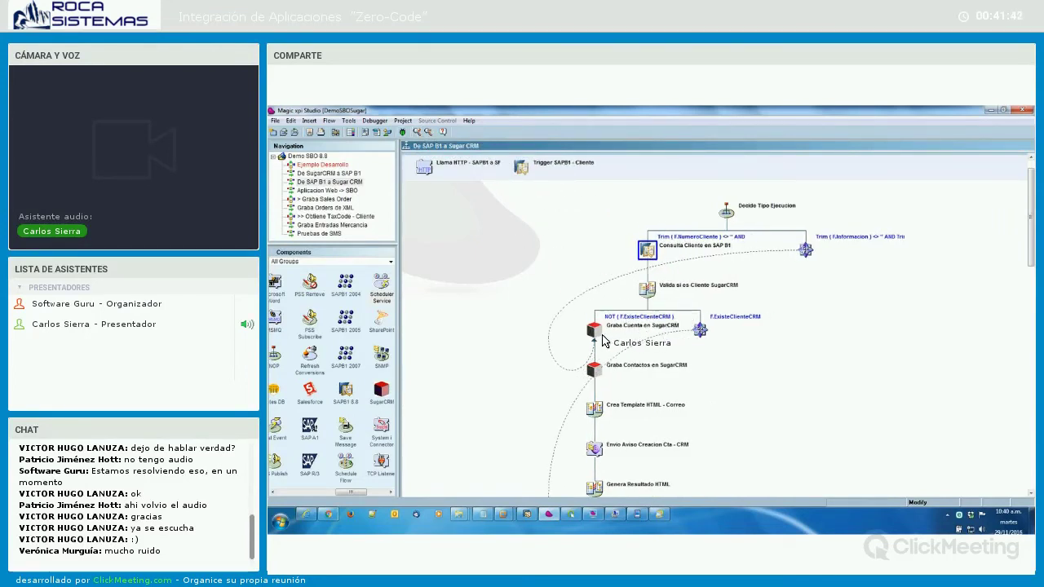
- Open the Graba Cuenta en SugarCRM component, check its ROCASugarCRM resource settings, and open its configuration
left_click(594, 330)
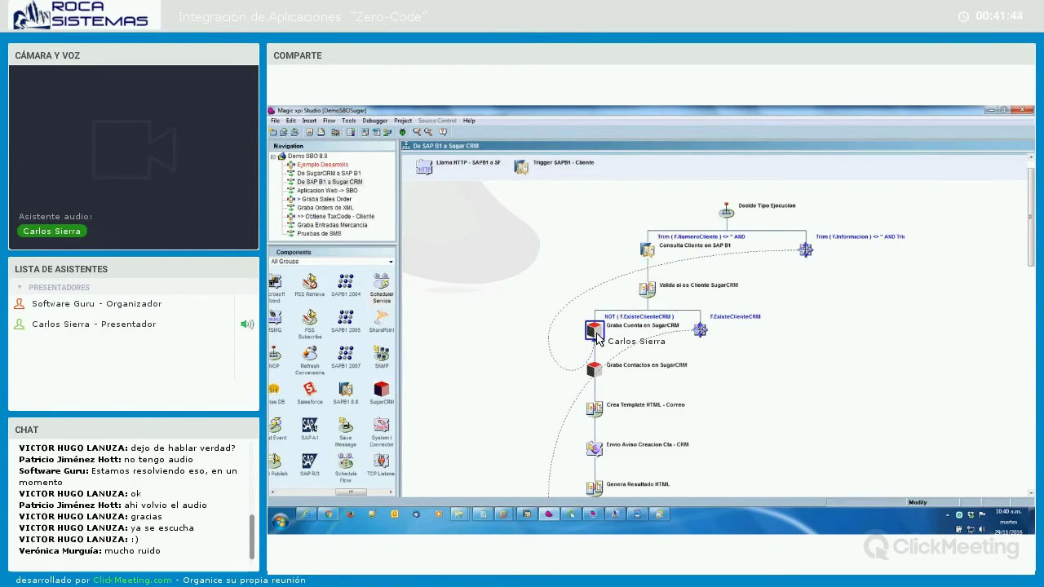
double_click(594, 332)
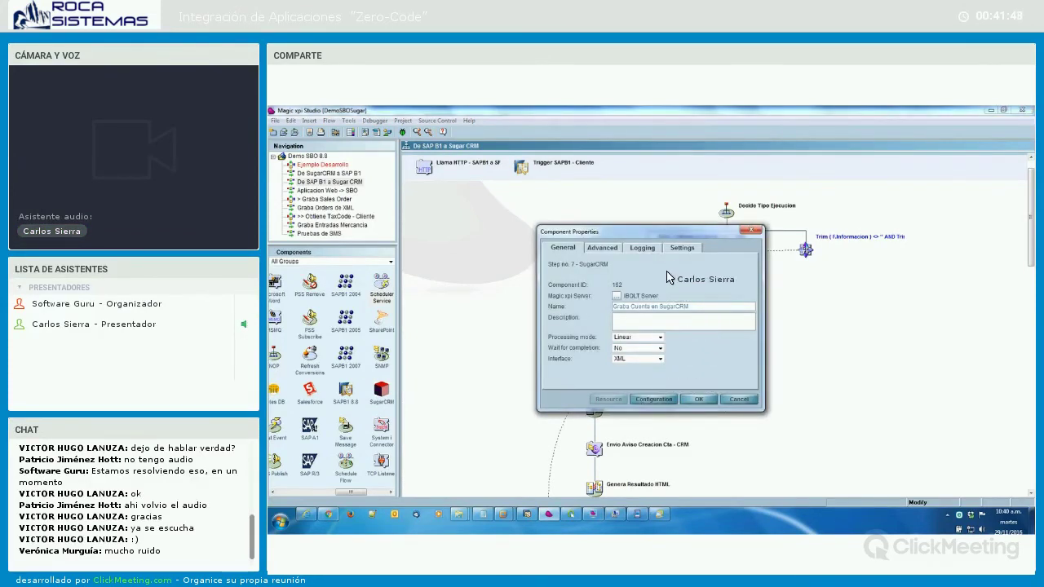
left_click(679, 249)
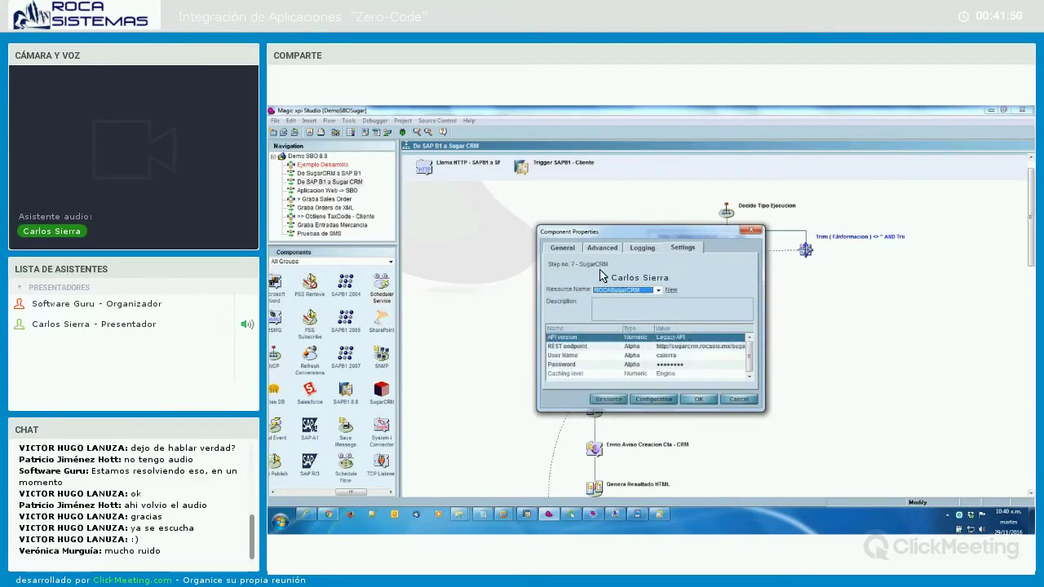
left_click(654, 399)
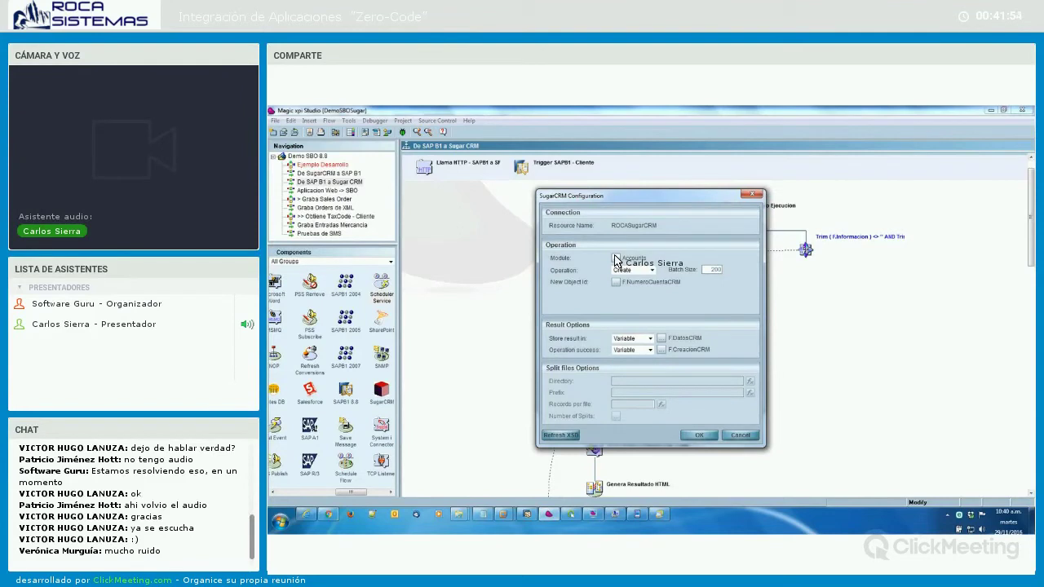
- Browse the SugarCRM modules available to the component and its operation choices, keeping Accounts and Create
left_click(617, 259)
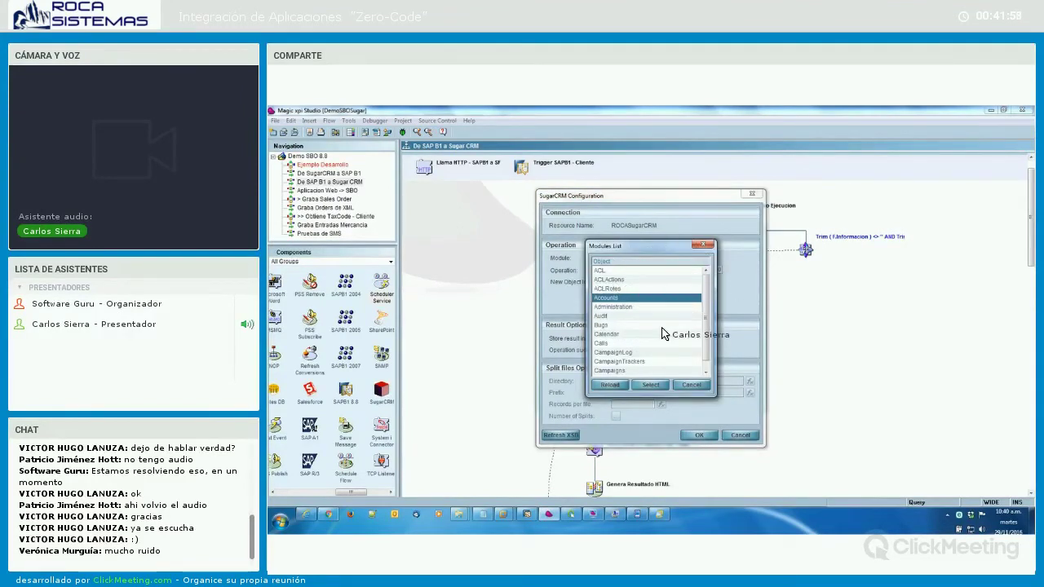
left_click(689, 385)
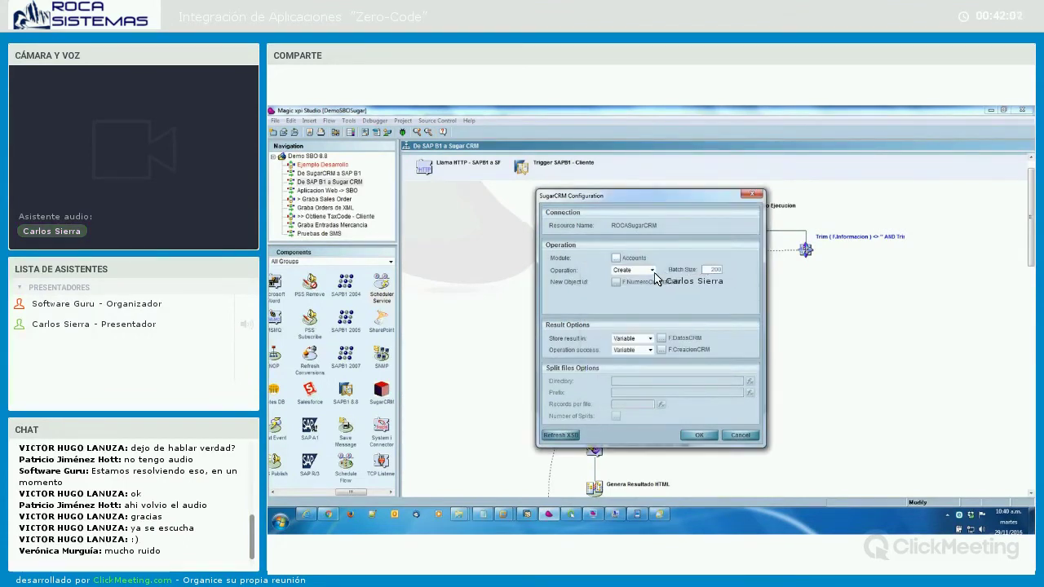
left_click(652, 270)
left_click(653, 276)
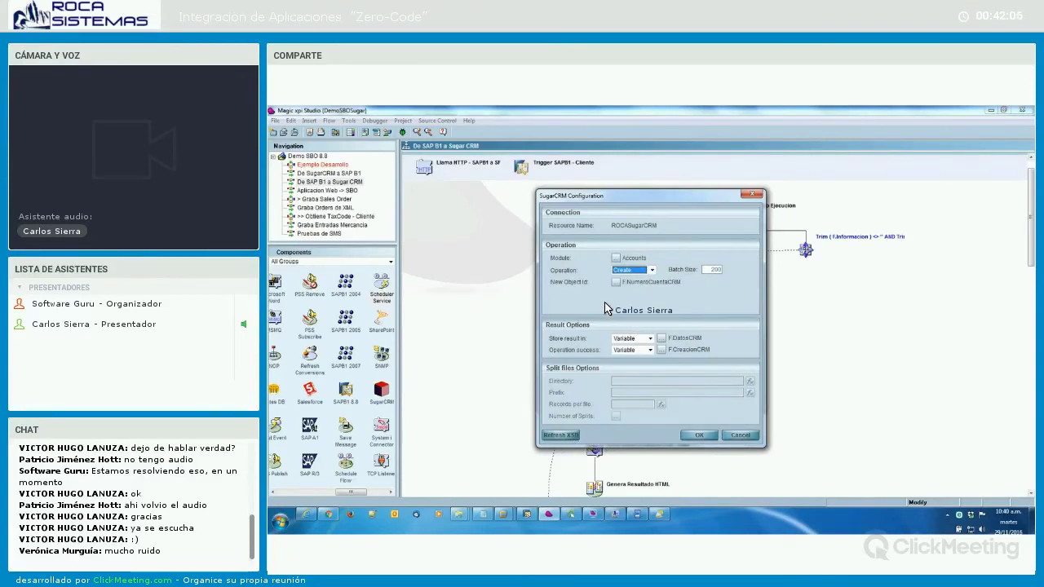
- Refresh the SugarCRM XSD files, overwriting the existing ones, and recheck the modules list without changing the selection
left_click(571, 437)
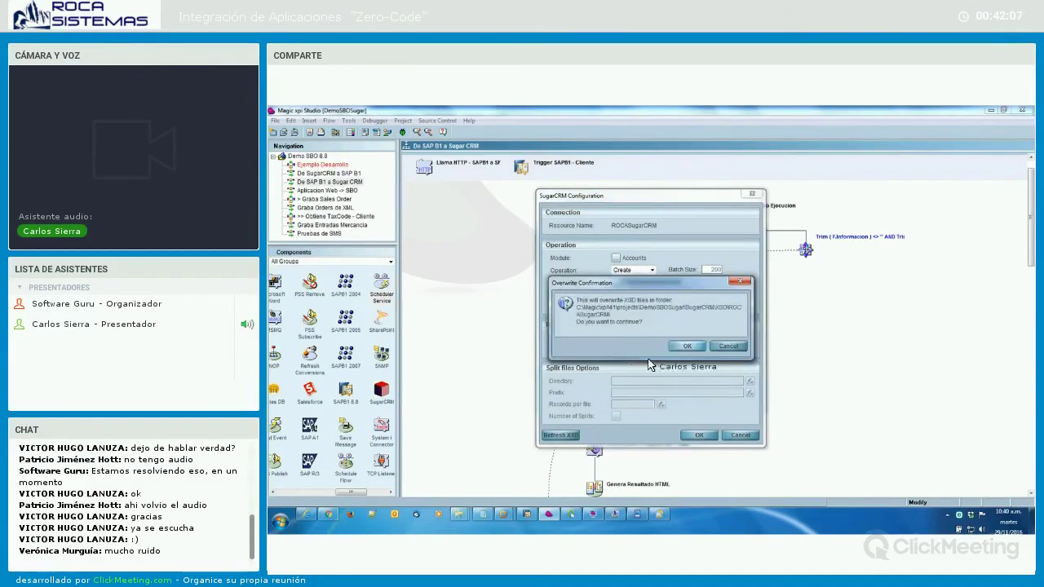
left_click(682, 347)
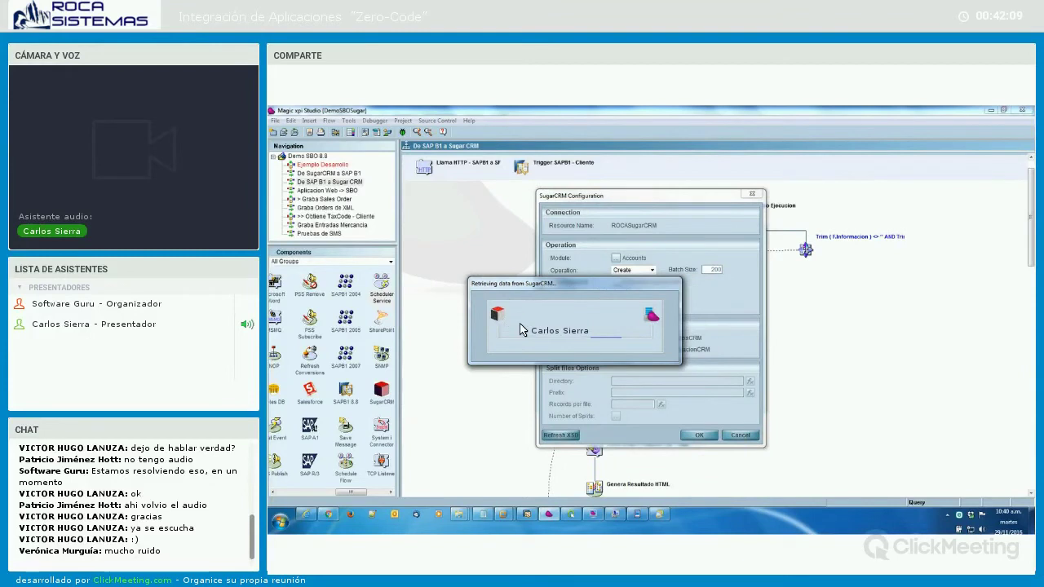
left_click(617, 258)
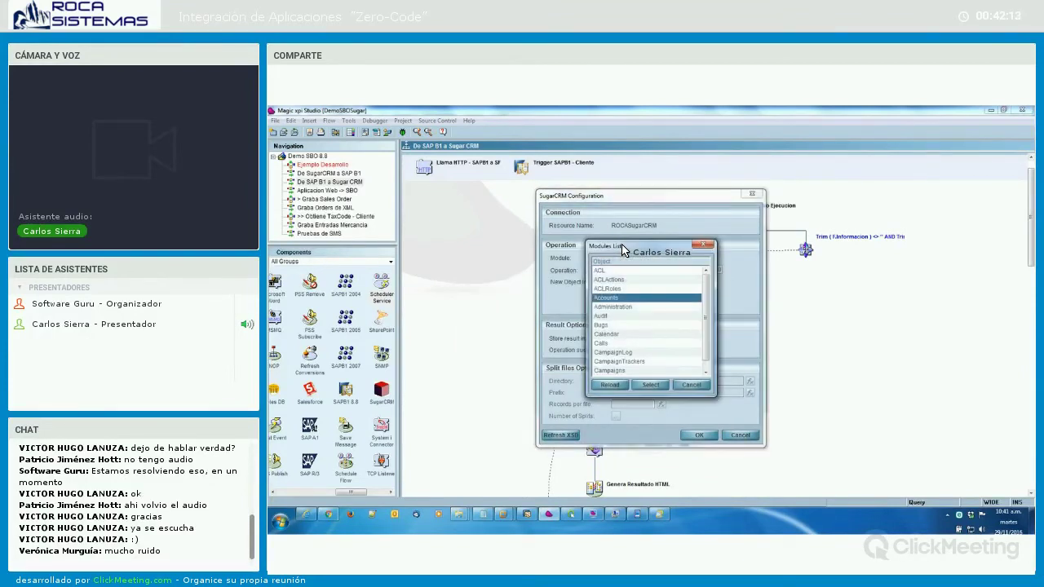
left_click(685, 382)
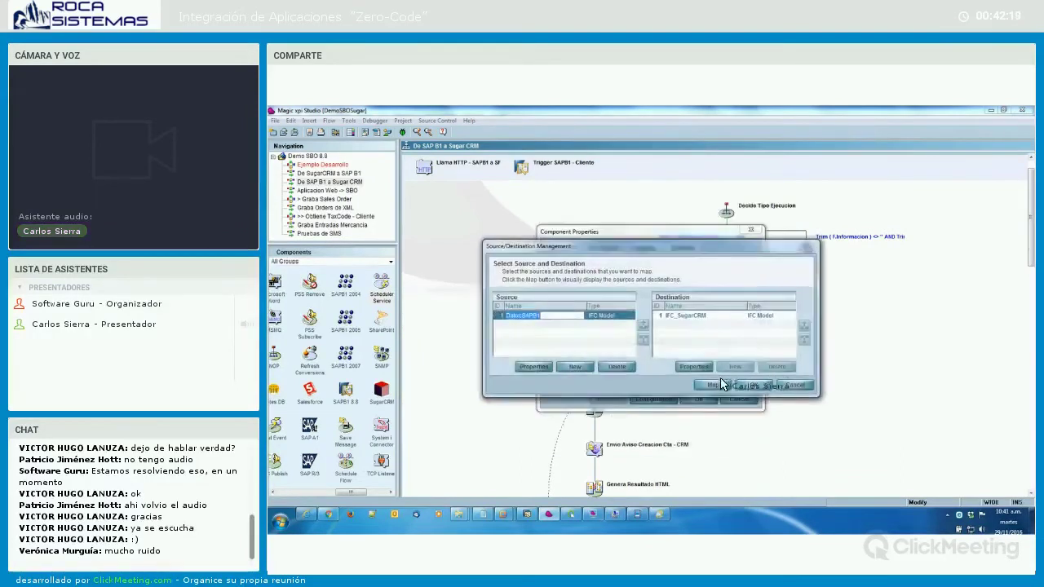
- Open the account component's data mapping and expand the SAP B1 source down to the BusinessPartners fields
left_click(716, 384)
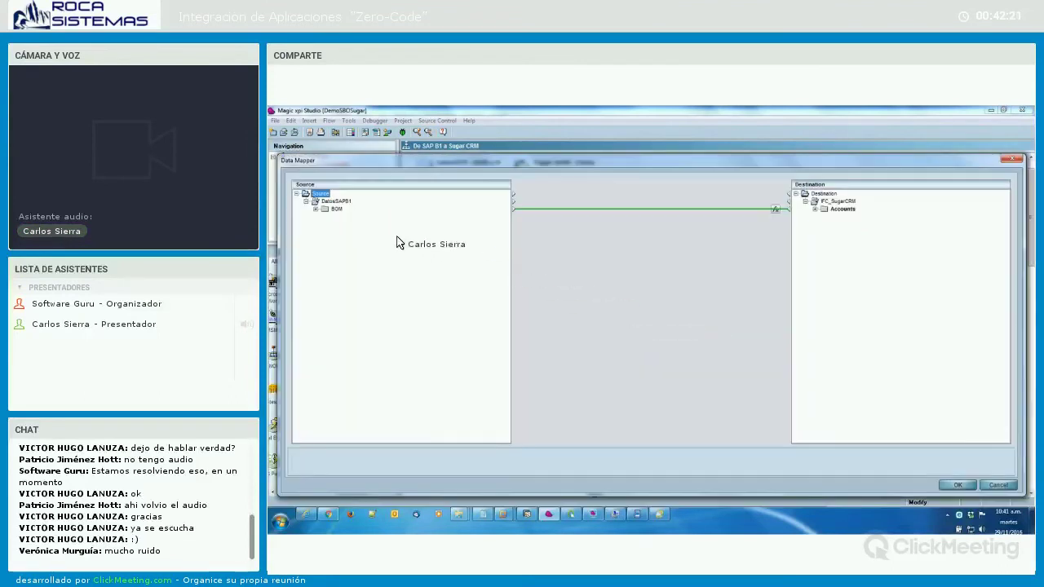
left_click(315, 208)
left_click(324, 217)
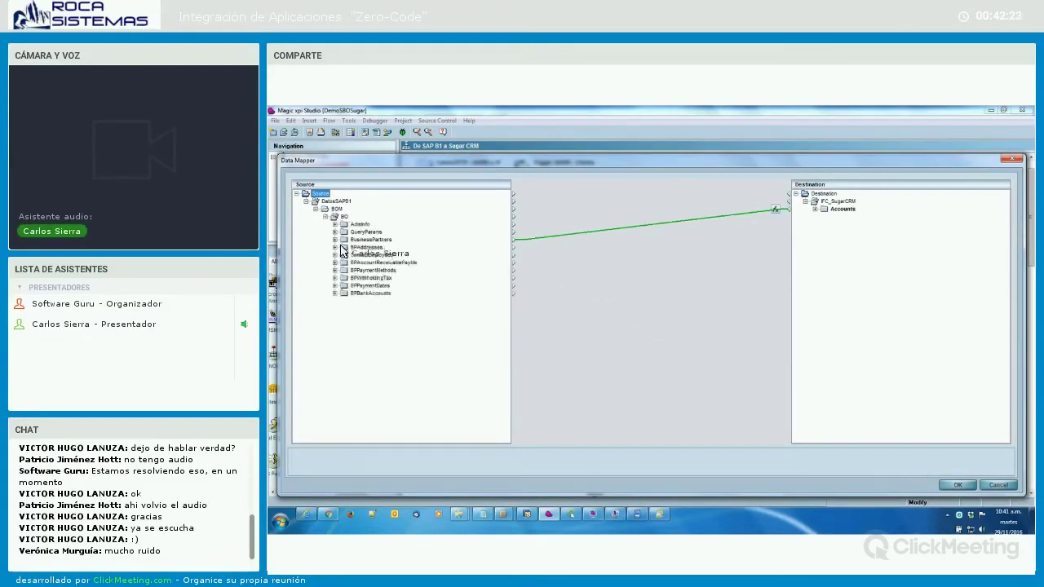
left_click(334, 248)
left_click(335, 240)
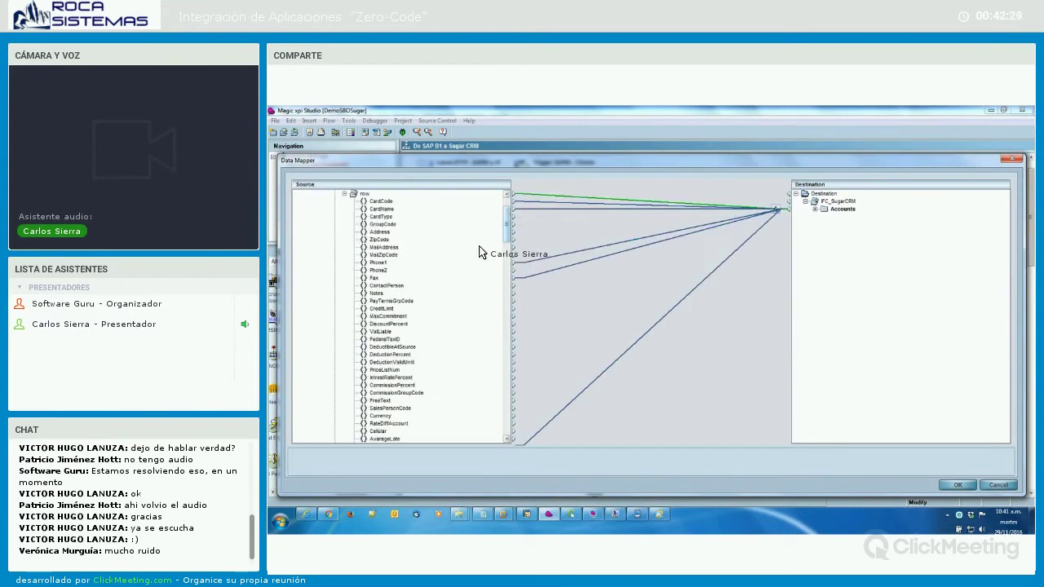
- Expand the Accounts destination down to its fields and examine how the SAP B1 business partner data maps to them
left_click(814, 210)
left_click(824, 217)
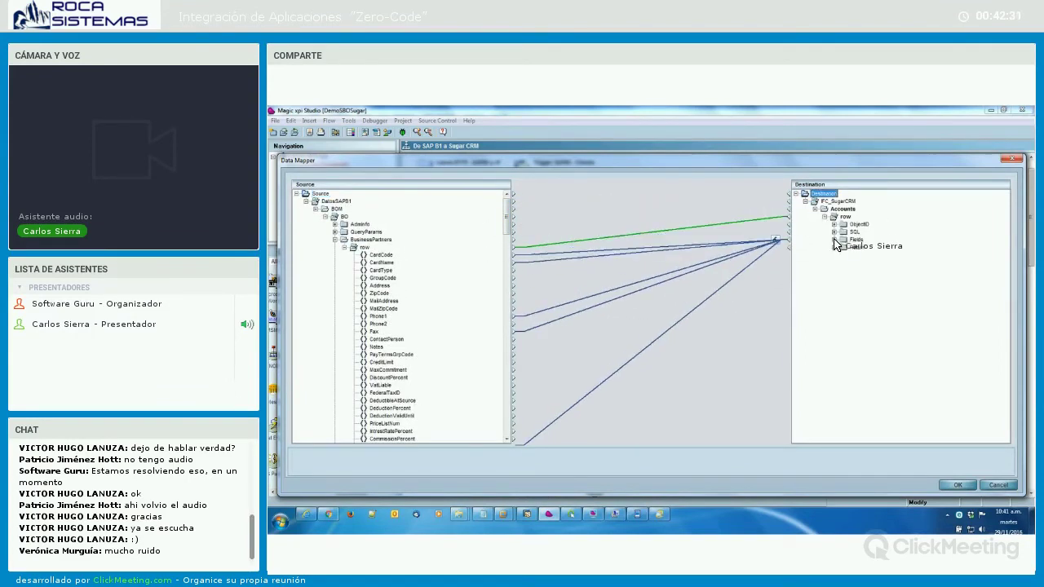
left_click(834, 239)
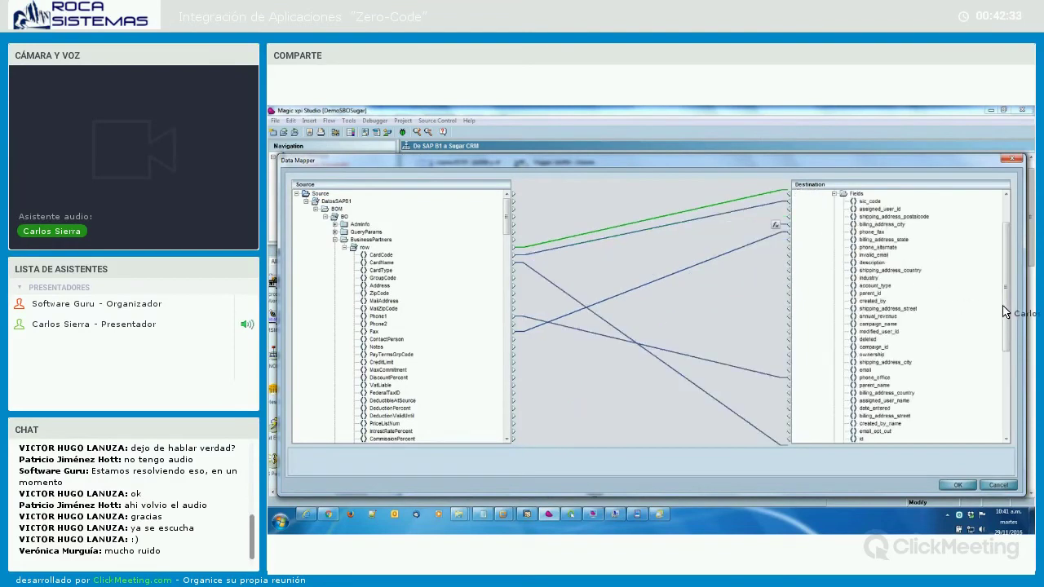
scroll(1005, 255, "up", 3)
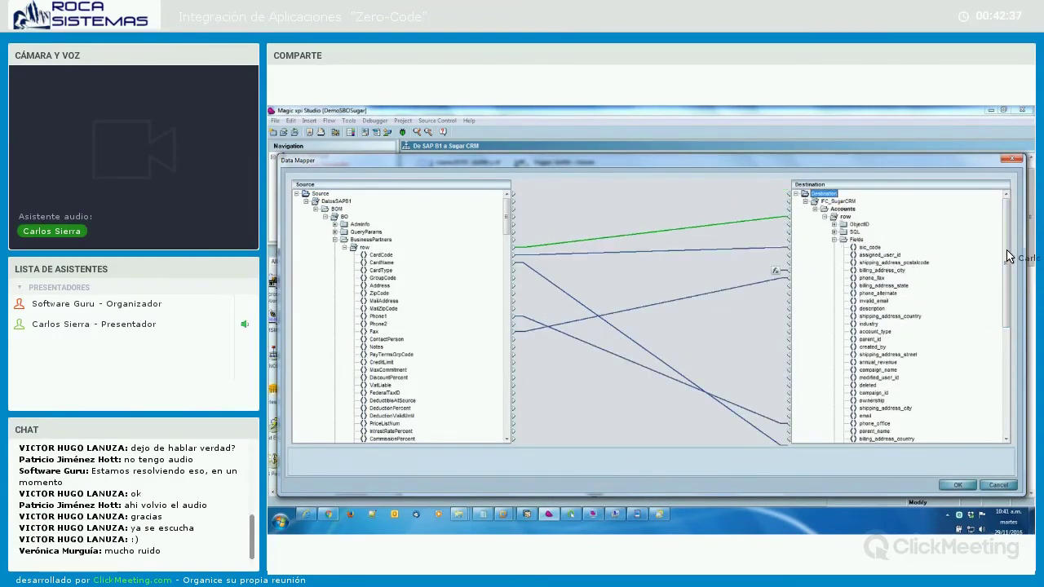
scroll(1014, 247, "down", 5)
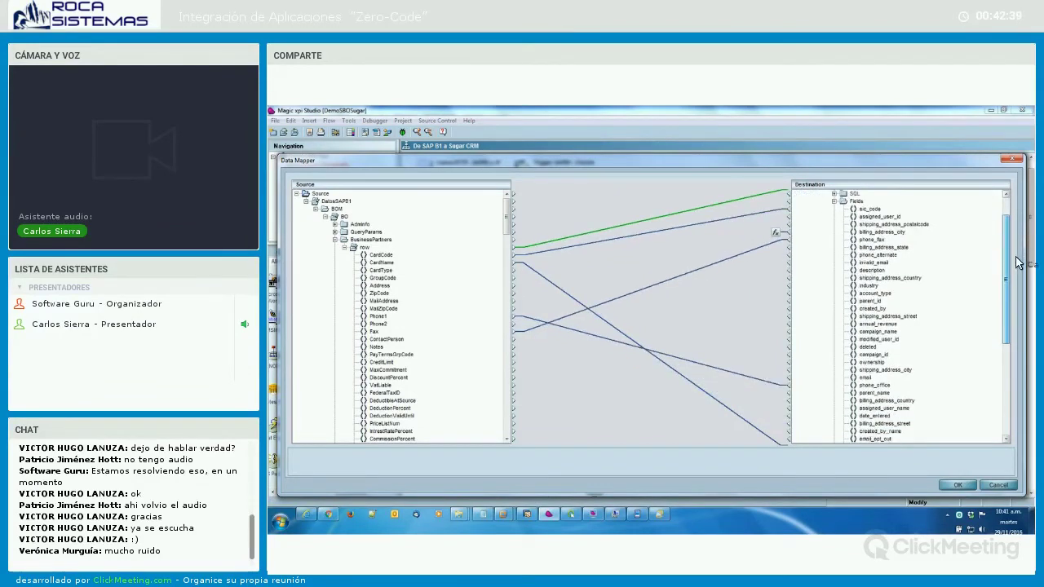
scroll(1034, 320, "up", 5)
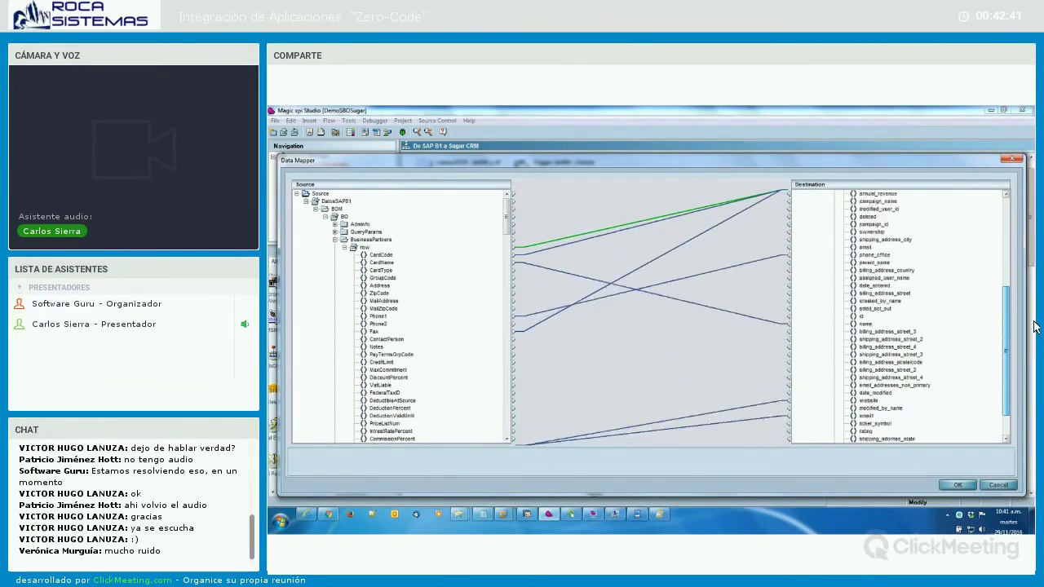
- Check the account record in SugarCRM in Chrome, return to inspect billing_address_city's calculated value, and close the mapper without saving
left_click(329, 514)
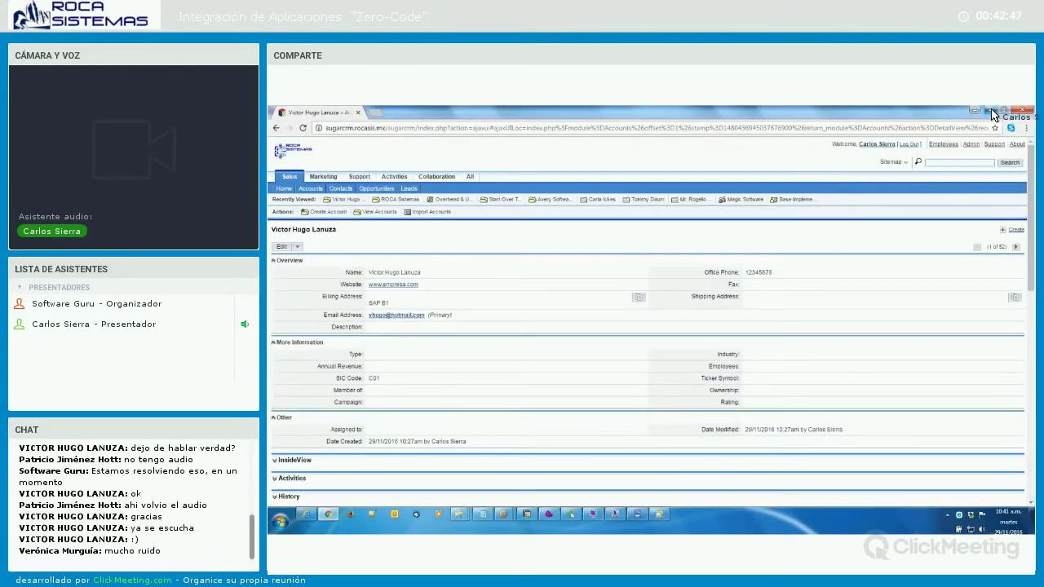
key("alt+Tab")
double_click(881, 239)
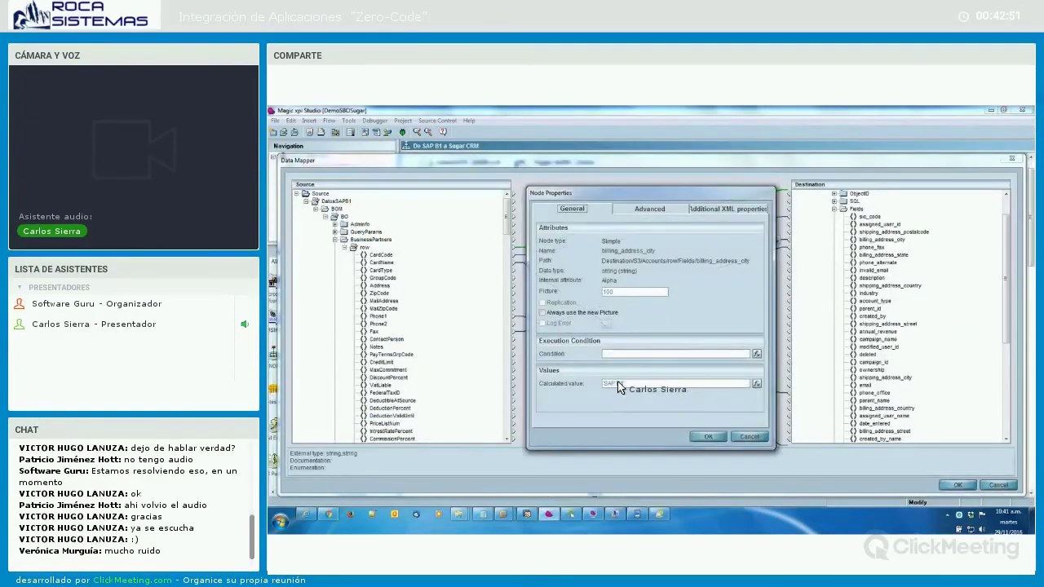
left_click(749, 437)
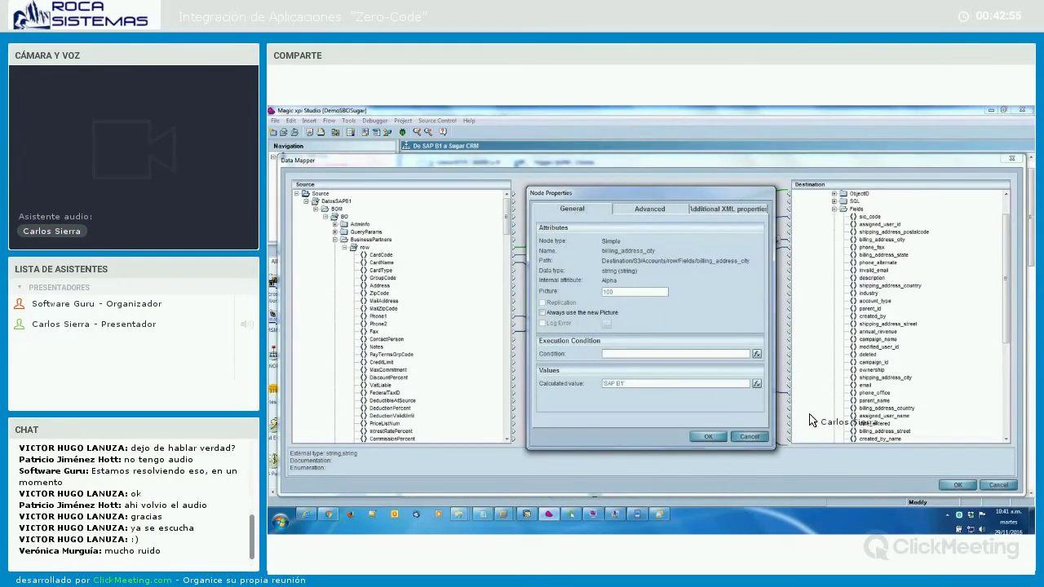
scroll(1008, 433, "down", 5)
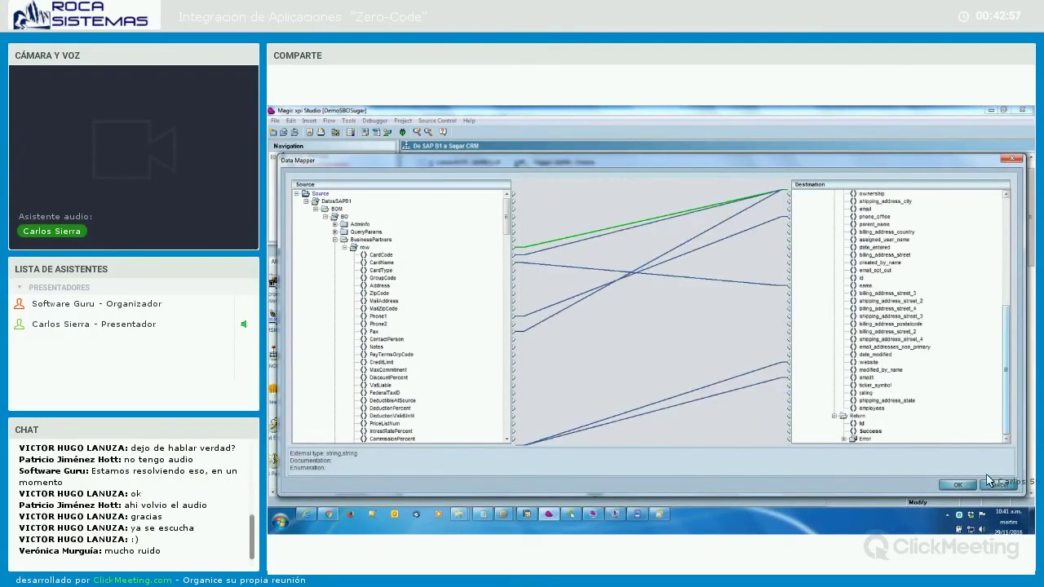
left_click(996, 486)
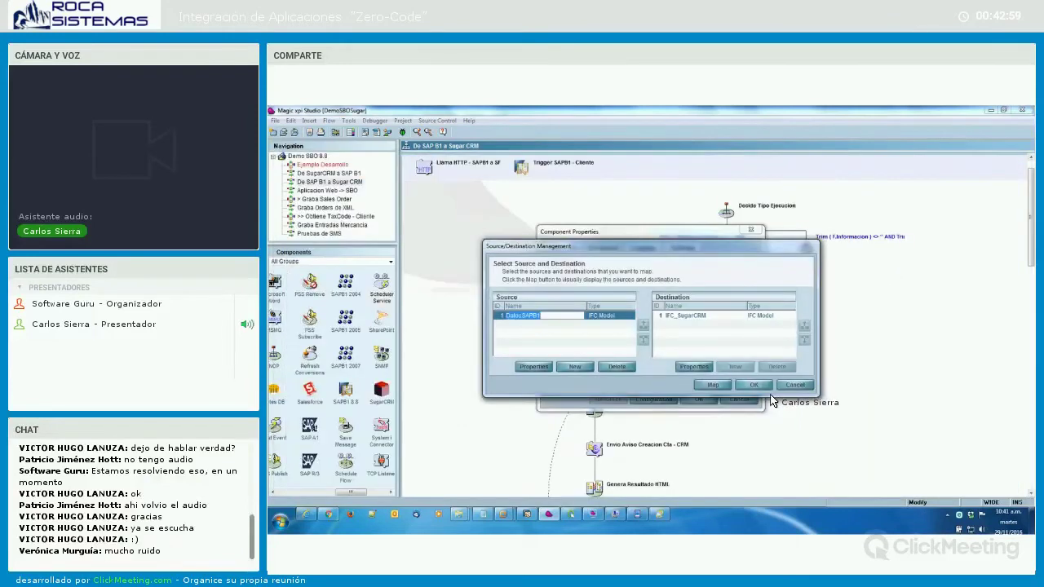
- Recheck the Graba Cuenta en SugarCRM component's configuration and close its properties without changes
left_click(753, 385)
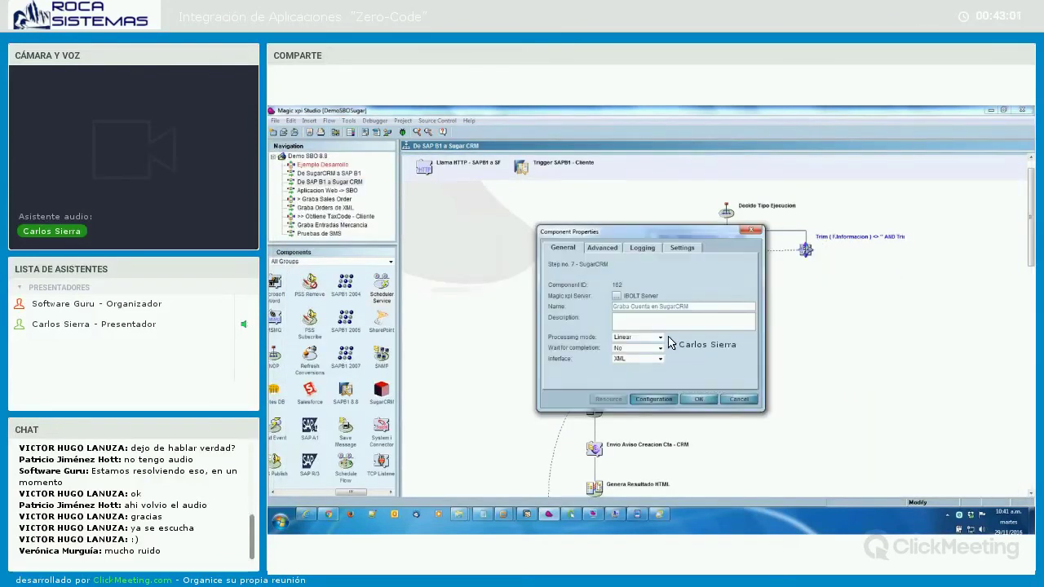
key("Return")
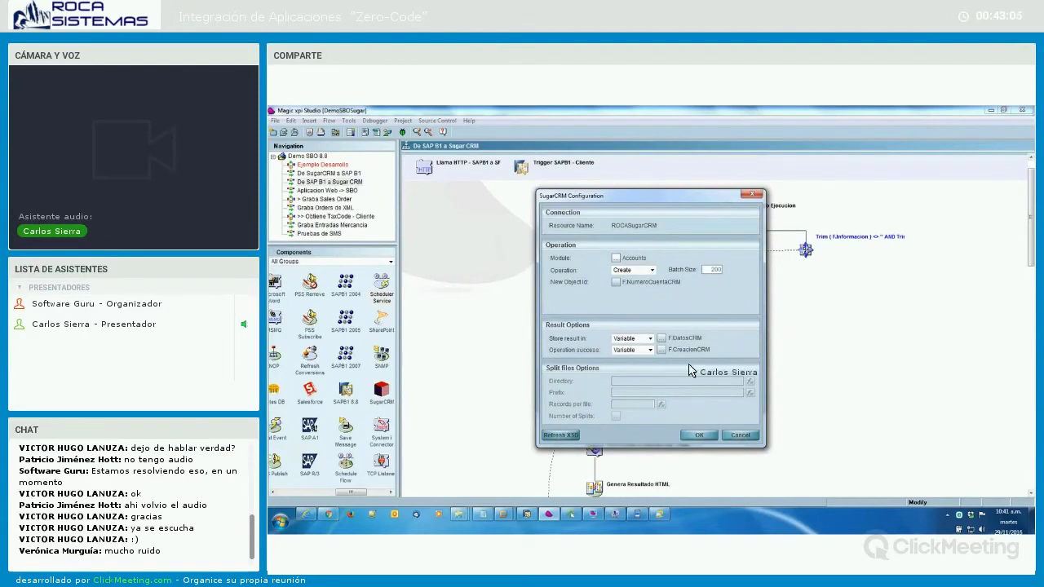
left_click(741, 435)
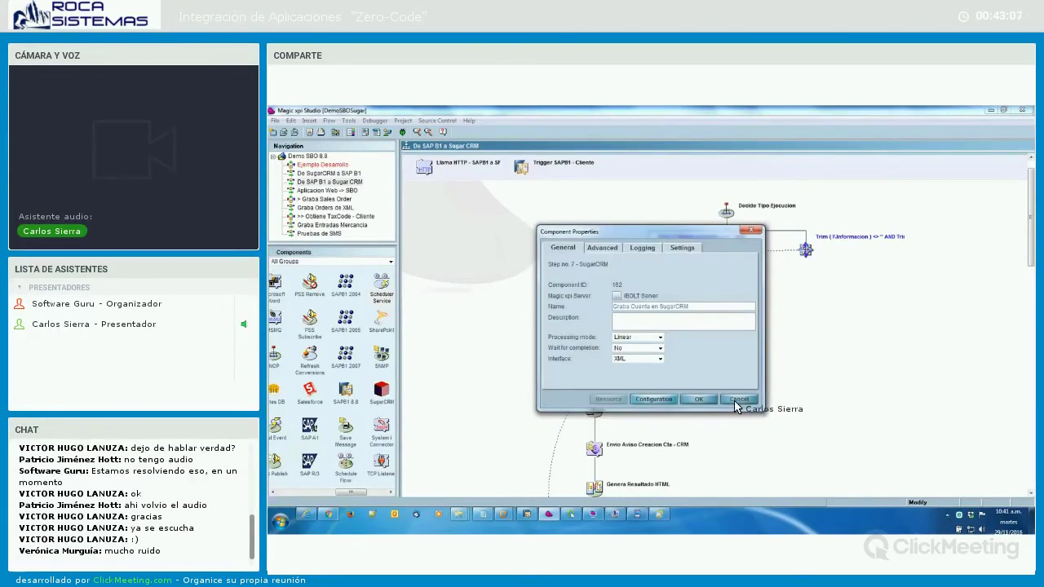
key("Escape")
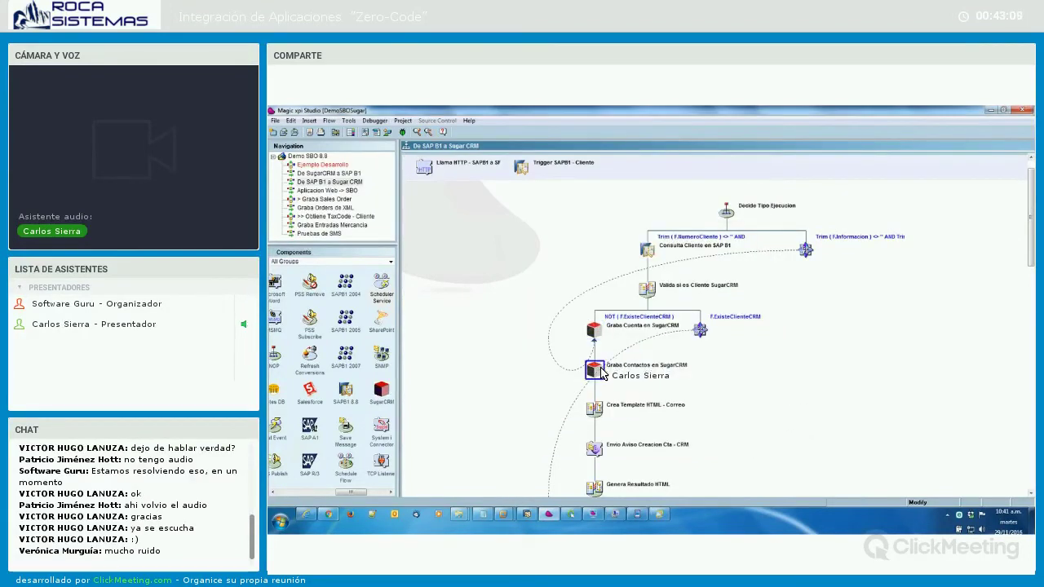
- Review the Graba Contactos en SugarCRM component's configuration for the Contacts module and open its data mapping
double_click(601, 371)
left_click(624, 349)
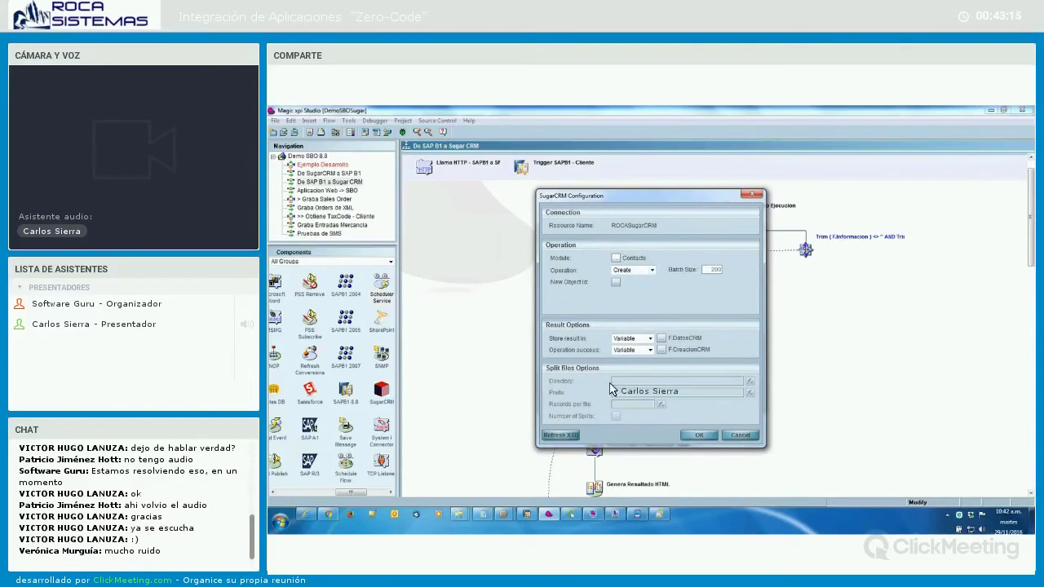
left_click(698, 436)
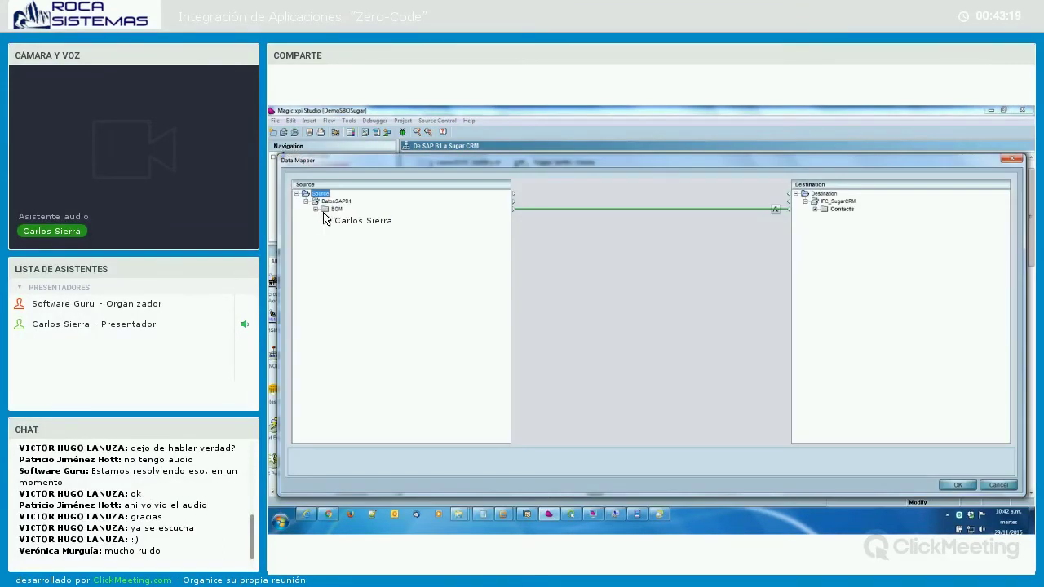
- Expand the SAP B1 source in the contact mapping down to the ContactEmployees row fields
left_click(315, 208)
left_click(325, 217)
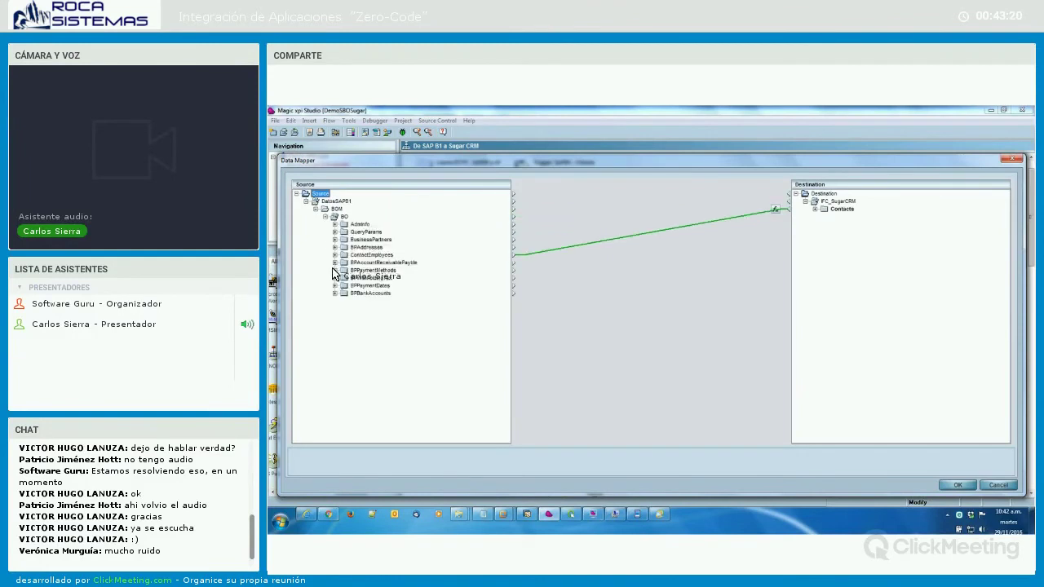
left_click(334, 254)
left_click(344, 262)
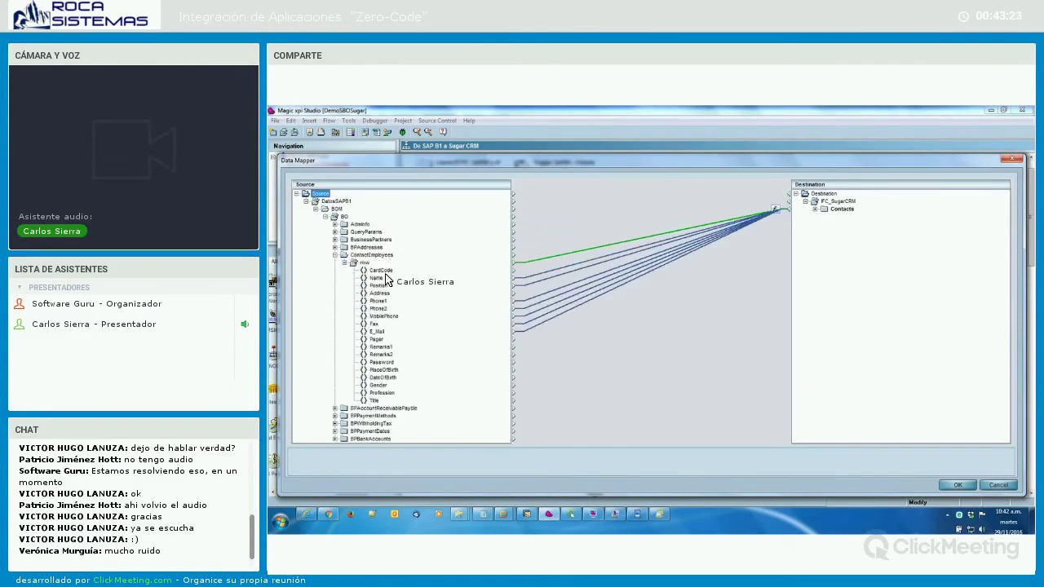
- Expand the Contacts destination down to its fields and examine their mapping from the contact employee data
left_click(814, 209)
left_click(824, 216)
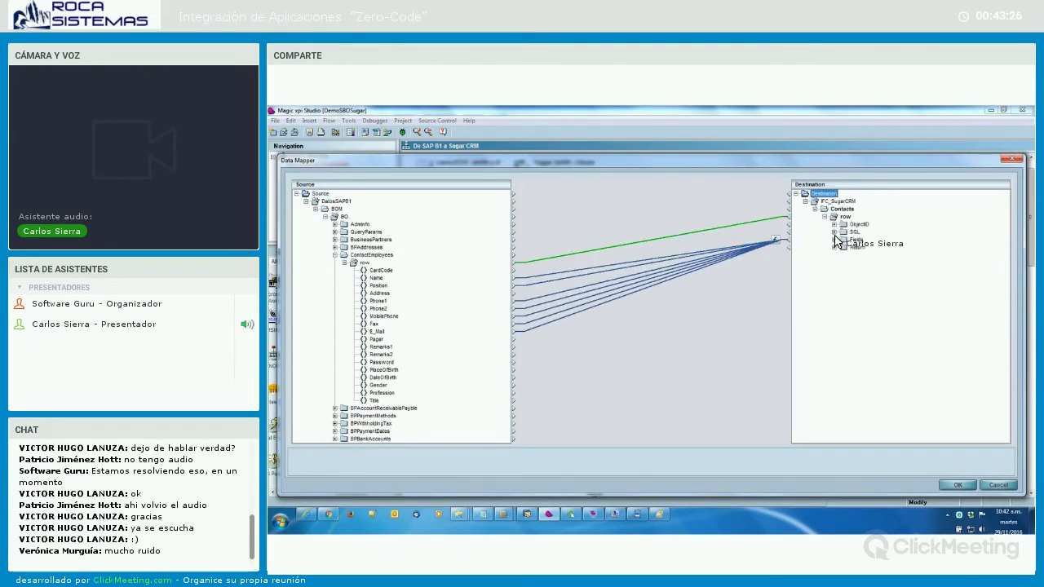
double_click(851, 242)
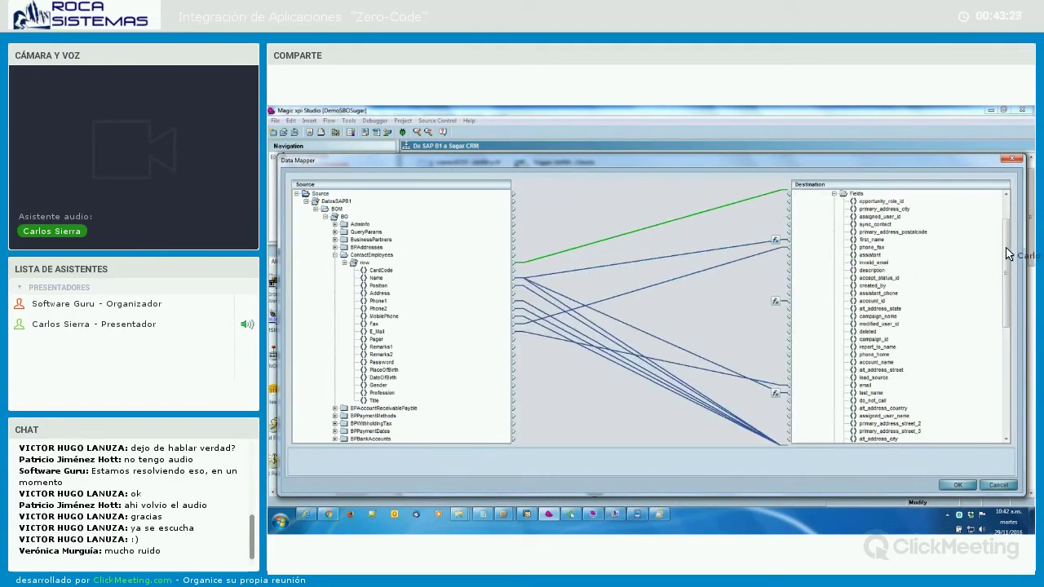
scroll(908, 211, "up", 2)
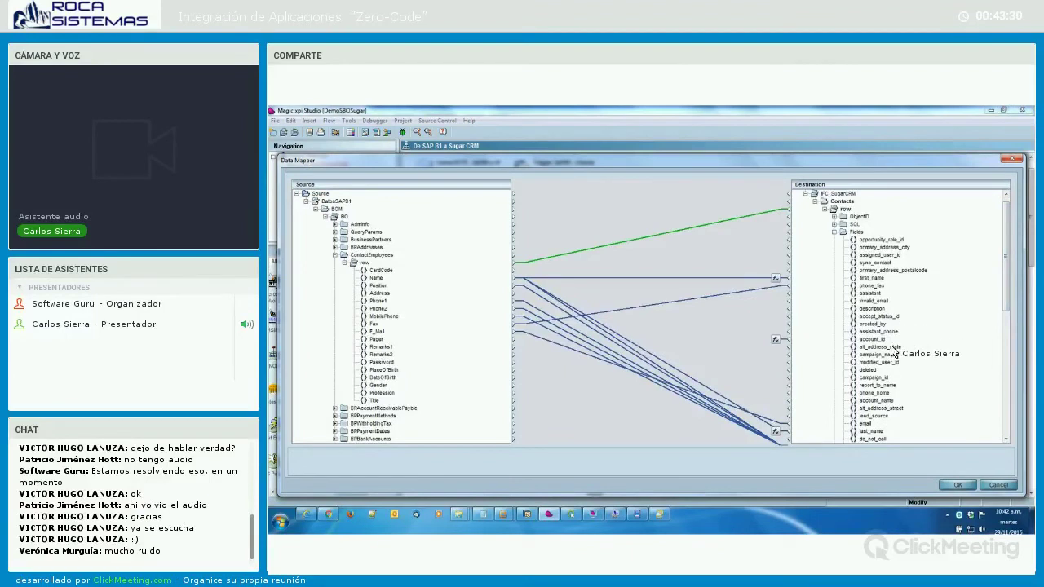
- Check the calculated value of the account_id field in the contact mapping, then leave the mapping and component configuration without changes
left_click(880, 341)
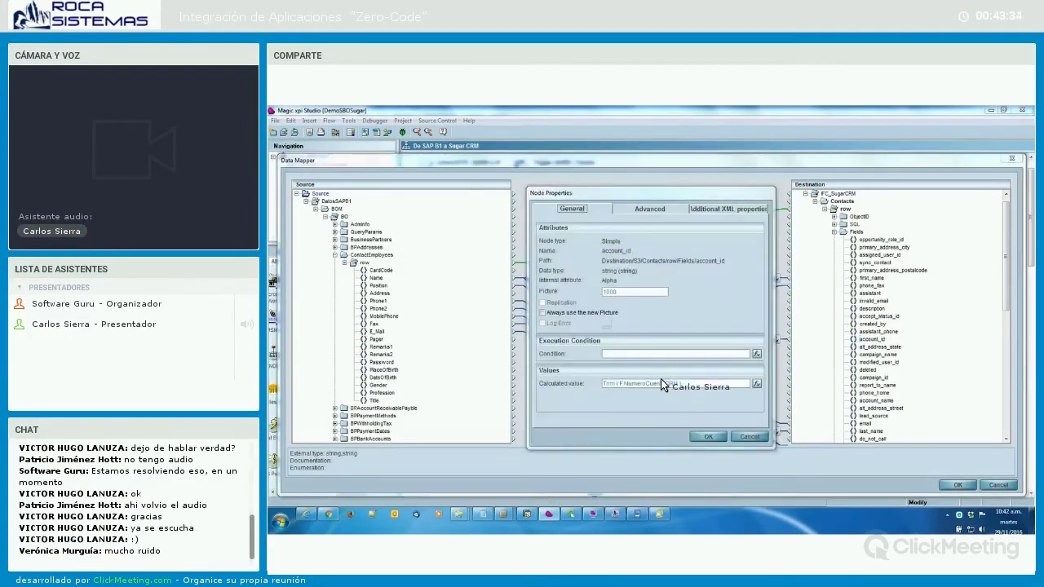
left_click(746, 437)
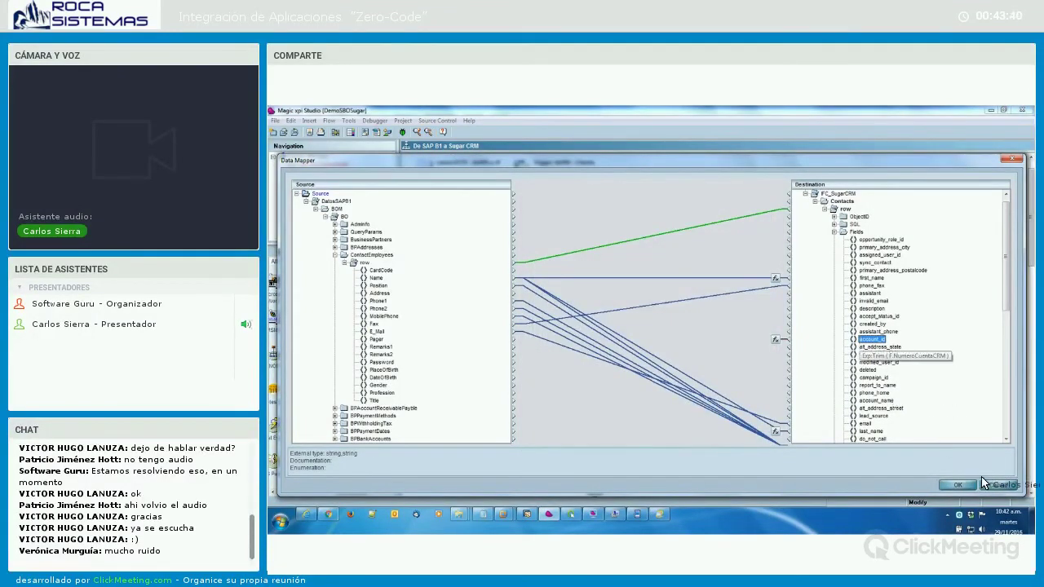
key("Escape")
left_click(795, 401)
key("Escape")
- Review the De SAP B1 a Sugar CRM flow from its triggers through the Envio Aviso Creacion Cta - CRM email component
scroll(560, 302, "down", 3)
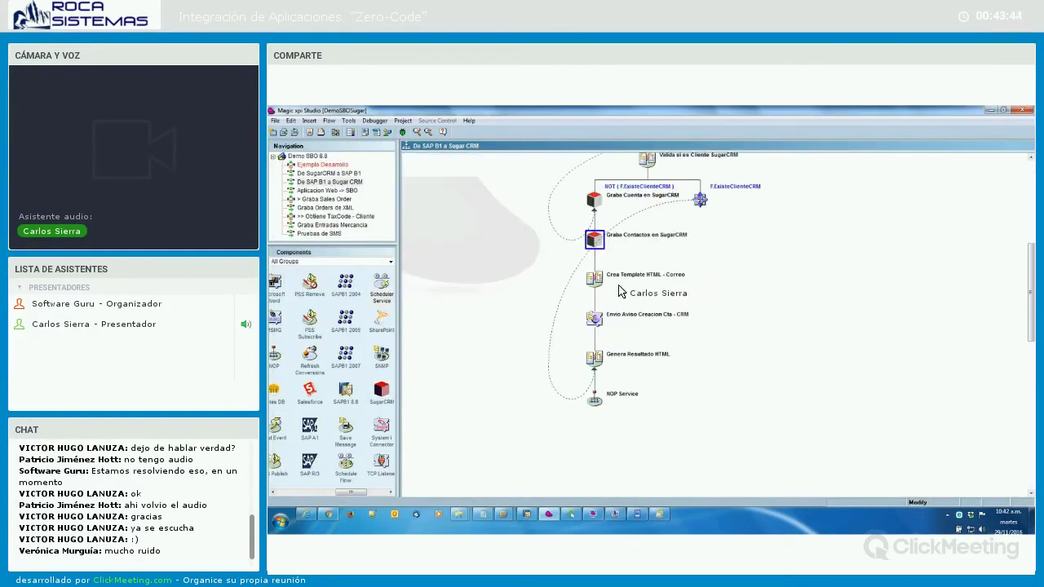
left_click(594, 321)
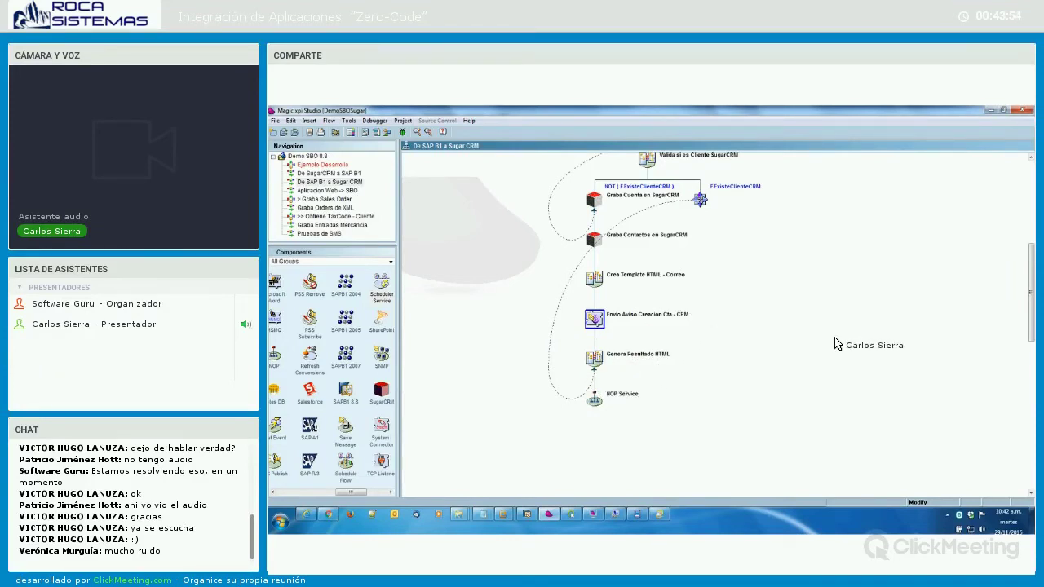
scroll(835, 344, "up", 2)
scroll(836, 345, "up", 2)
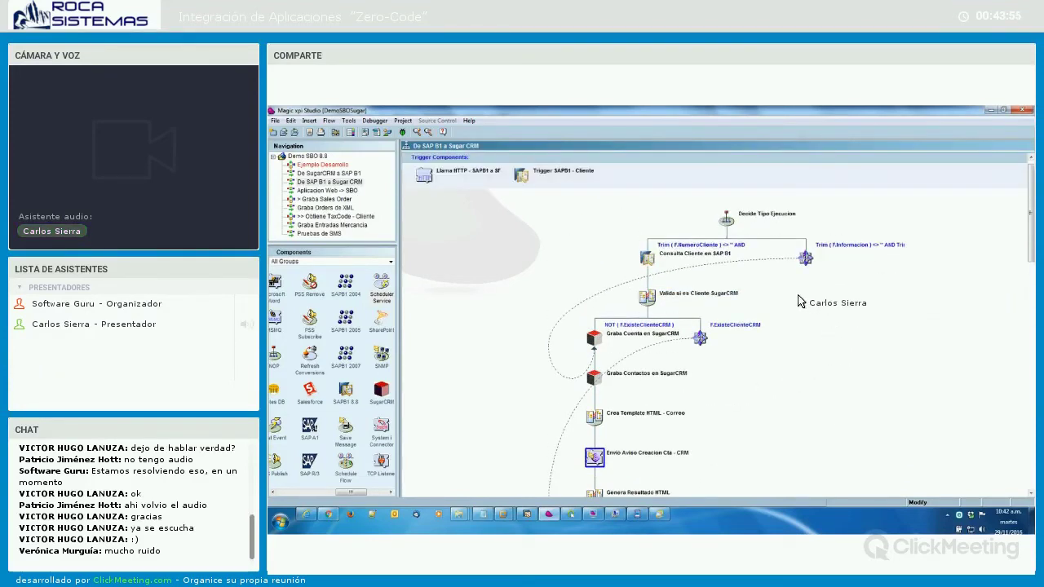
scroll(799, 299, "down", 2)
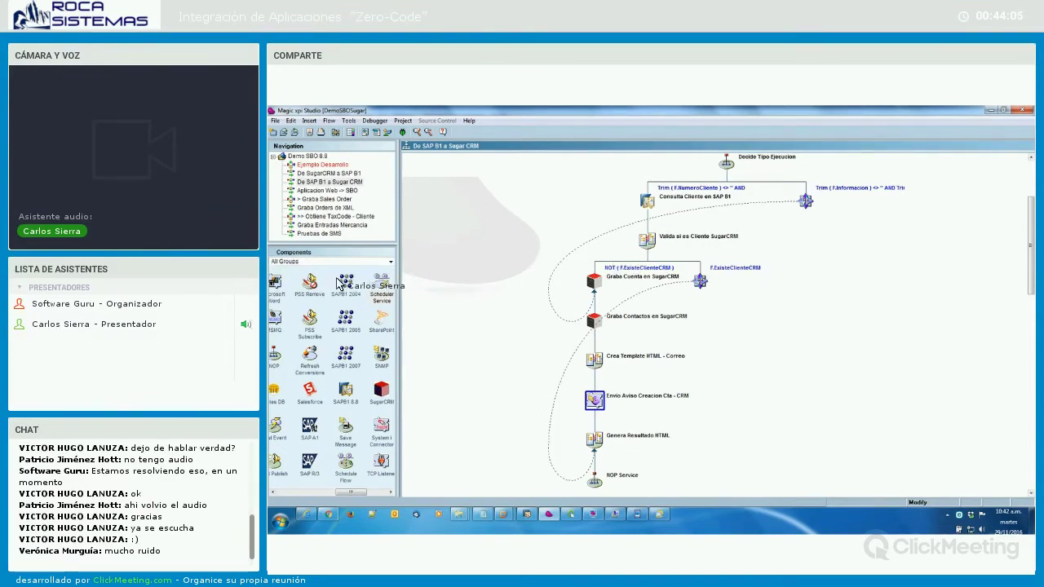
- Browse the component library from the Scheduler Service back to the first entries, examining the available connectors
left_click(381, 287)
key("Left")
key("Left")
key("Left")
key("Left")
key("Left")
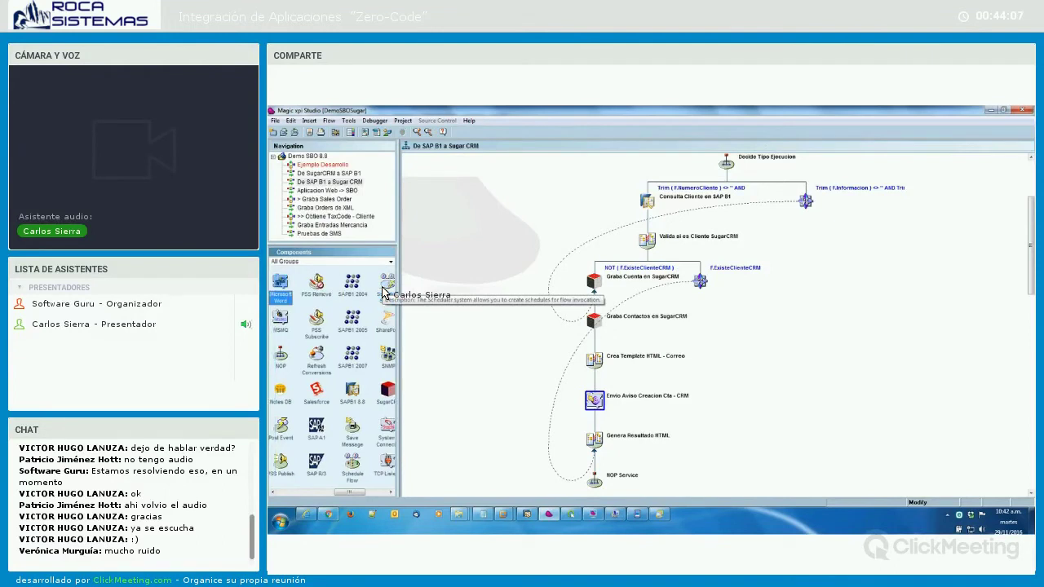
key("Right")
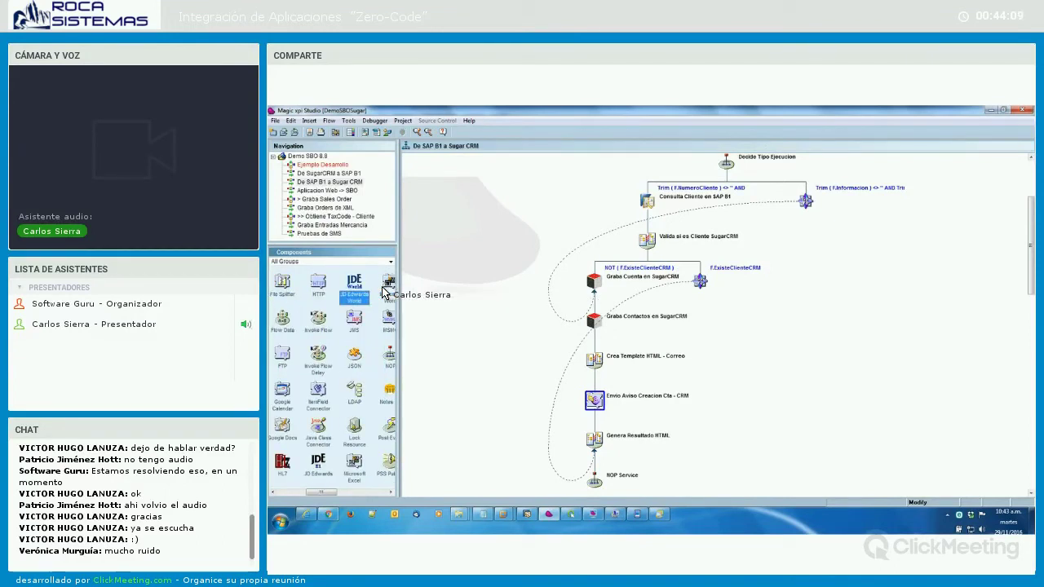
key("Left")
key("Left")
key("Left")
key("Left")
key("Left")
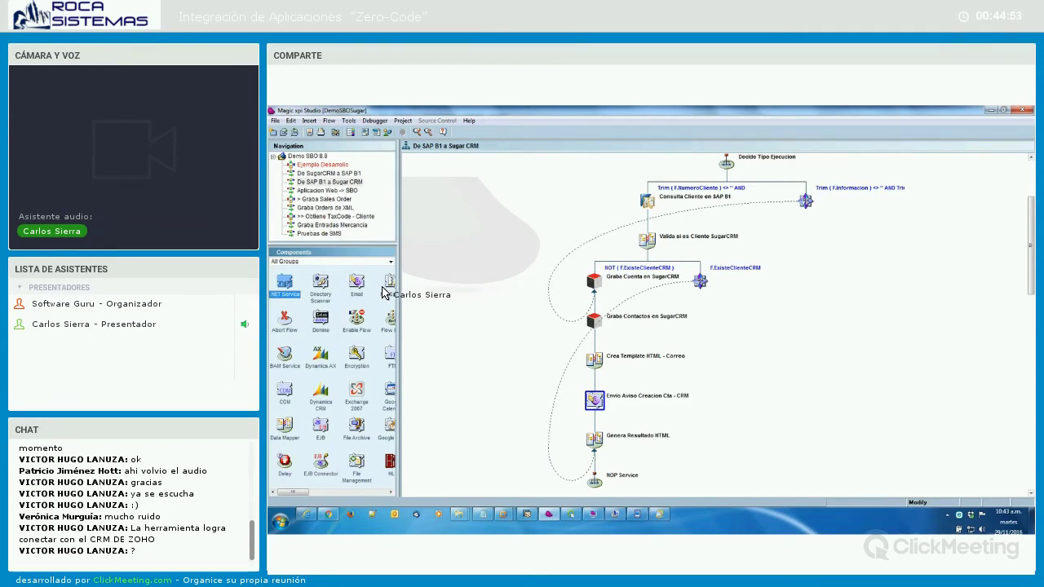
- Browse to the end of the component library and select the Web Services component
scroll(357, 297, "down", 5)
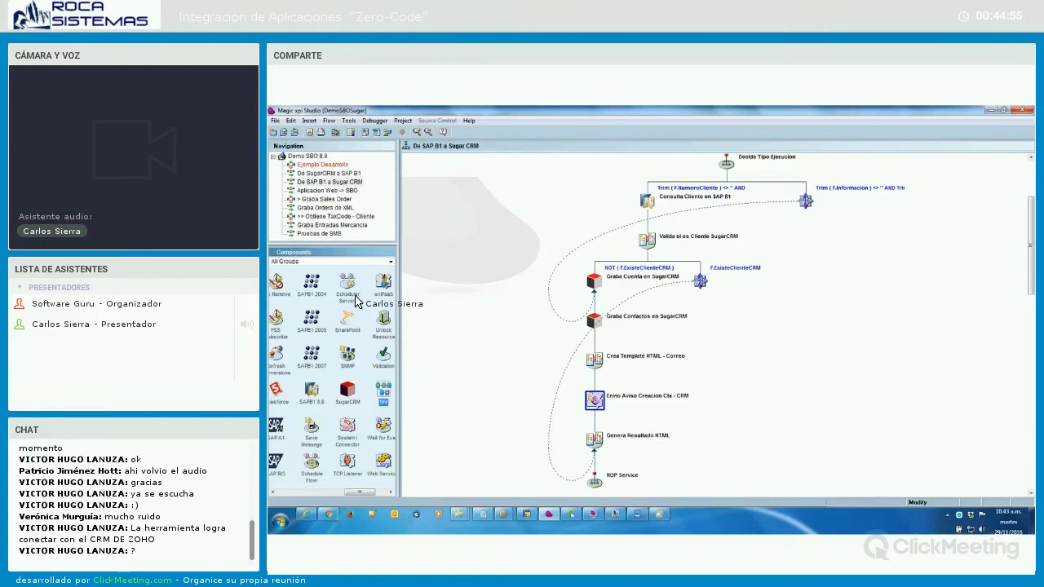
left_click(383, 472)
scroll(375, 493, "down", 2)
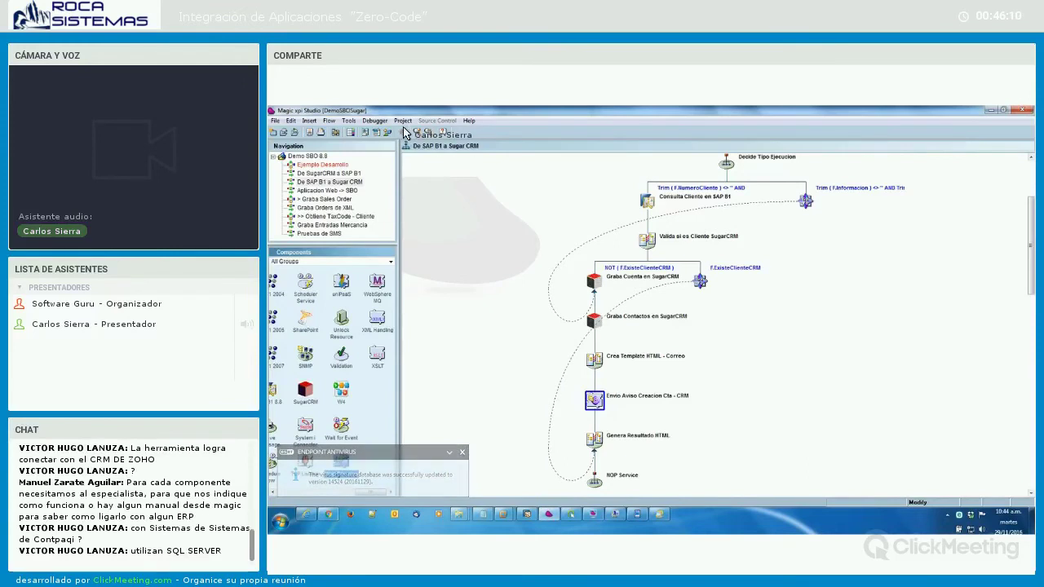
- Examine the DBMS options of the POCs database in the project's resource settings and close the settings without saving
left_click(403, 120)
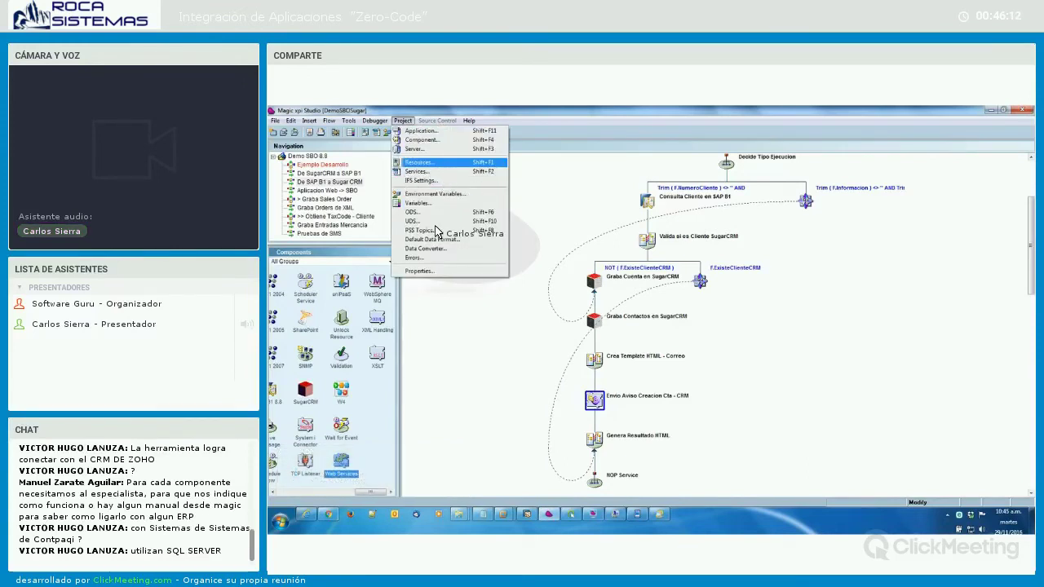
key("Return")
left_click(460, 277)
double_click(460, 277)
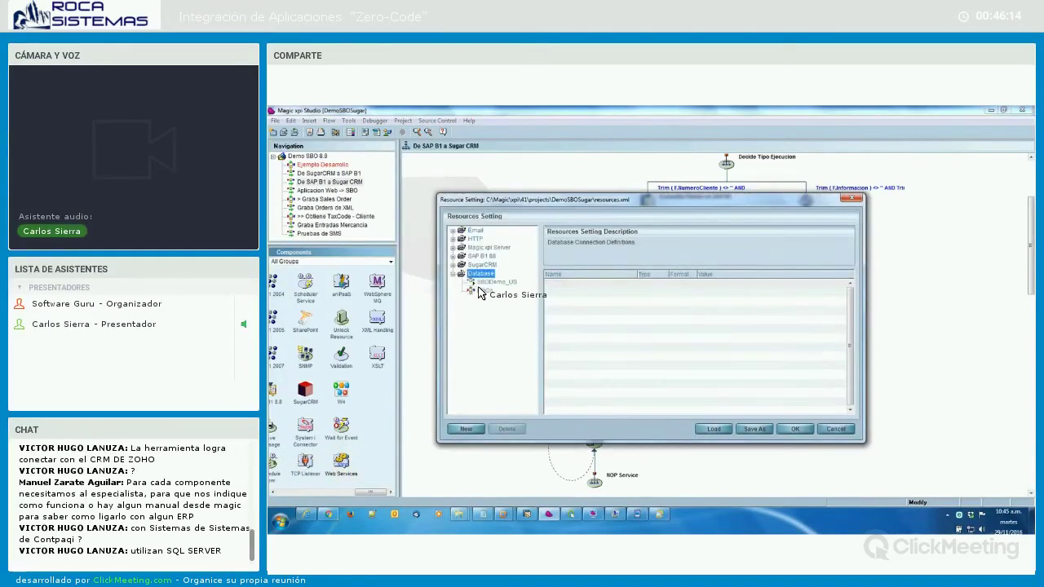
left_click(773, 286)
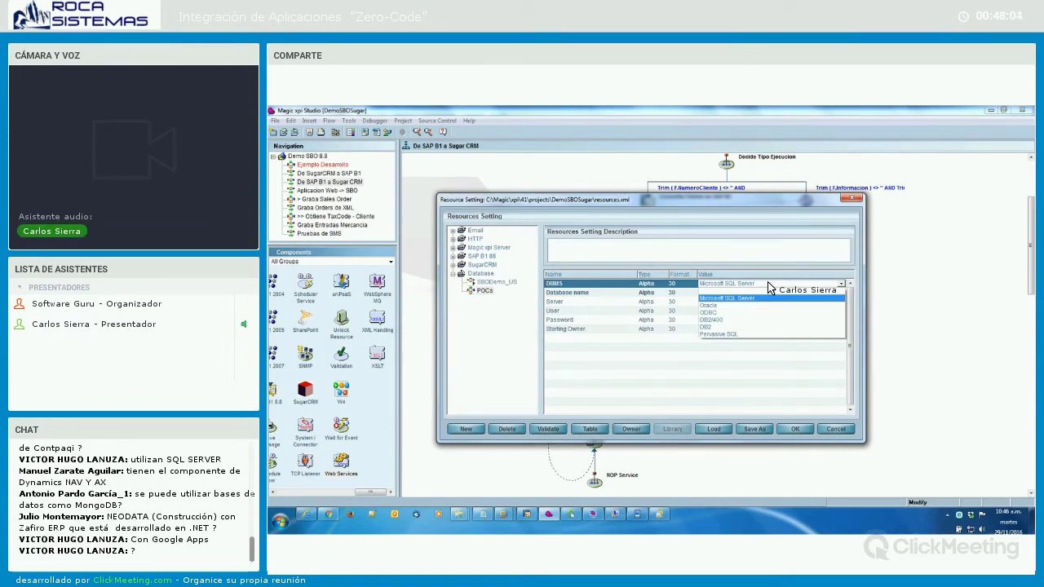
left_click(836, 429)
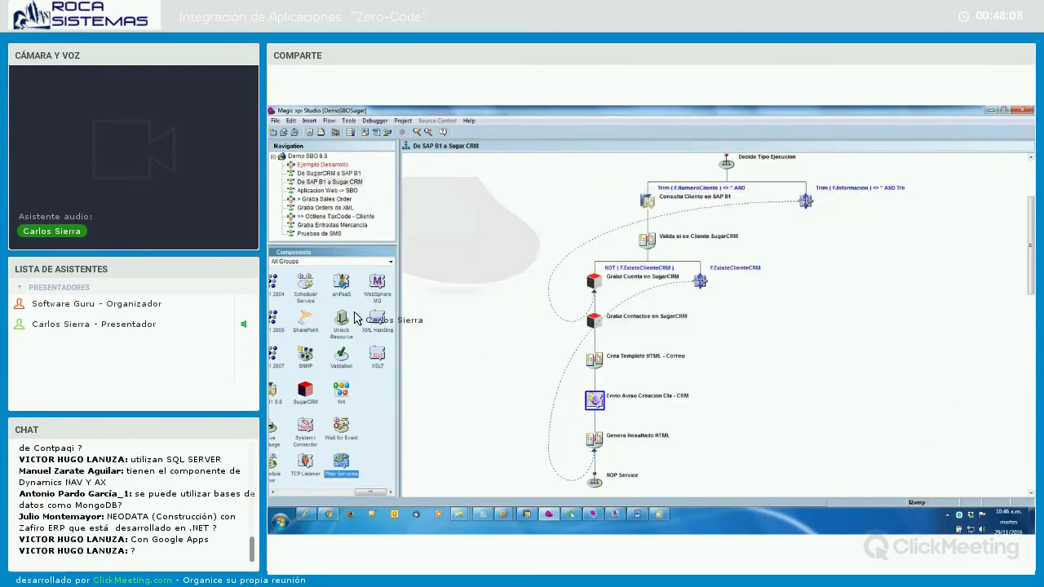
- Return through the component library to the Google Calendar and Google Docs connectors
scroll(337, 306, "left", 5)
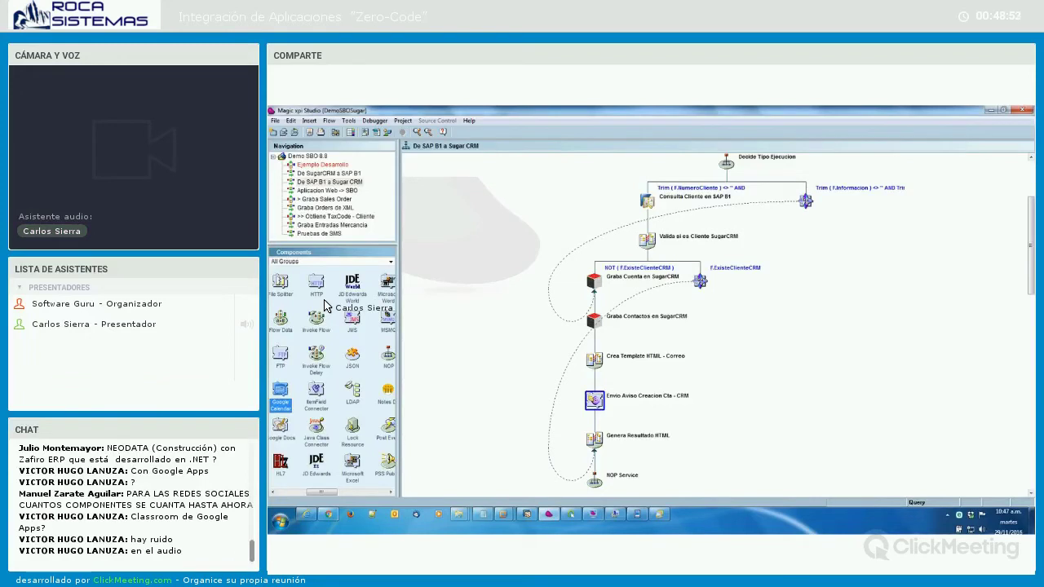
- Lower the computer's speaker volume and return to the component library
left_click(982, 529)
left_click_drag(983, 424, 981, 444)
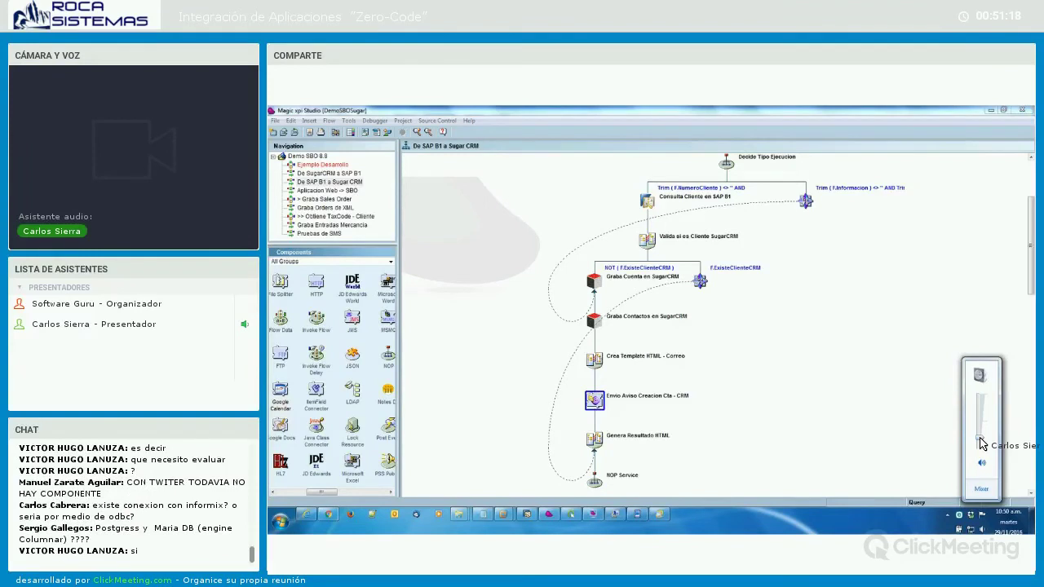
left_click(331, 319)
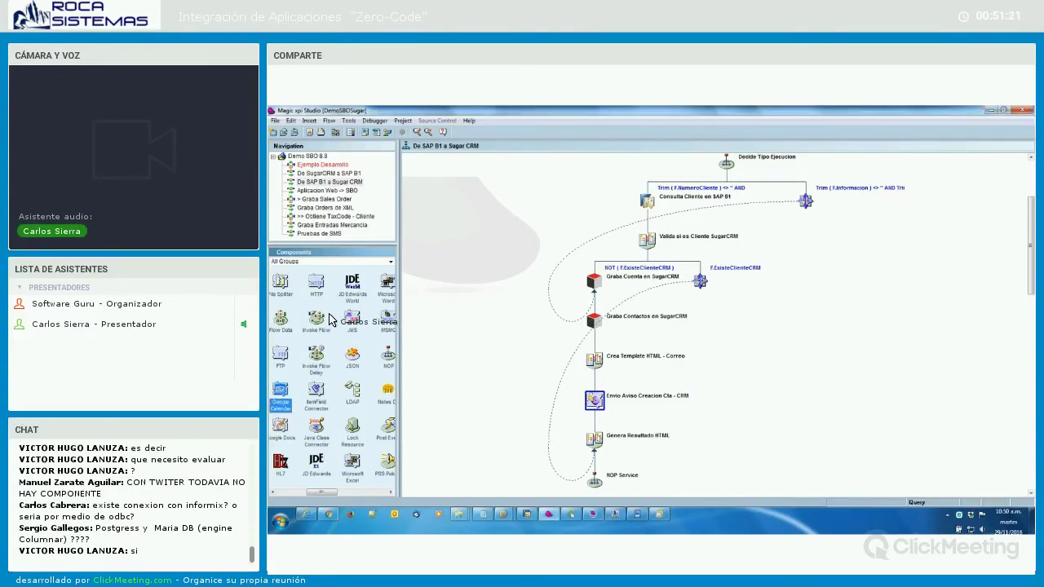